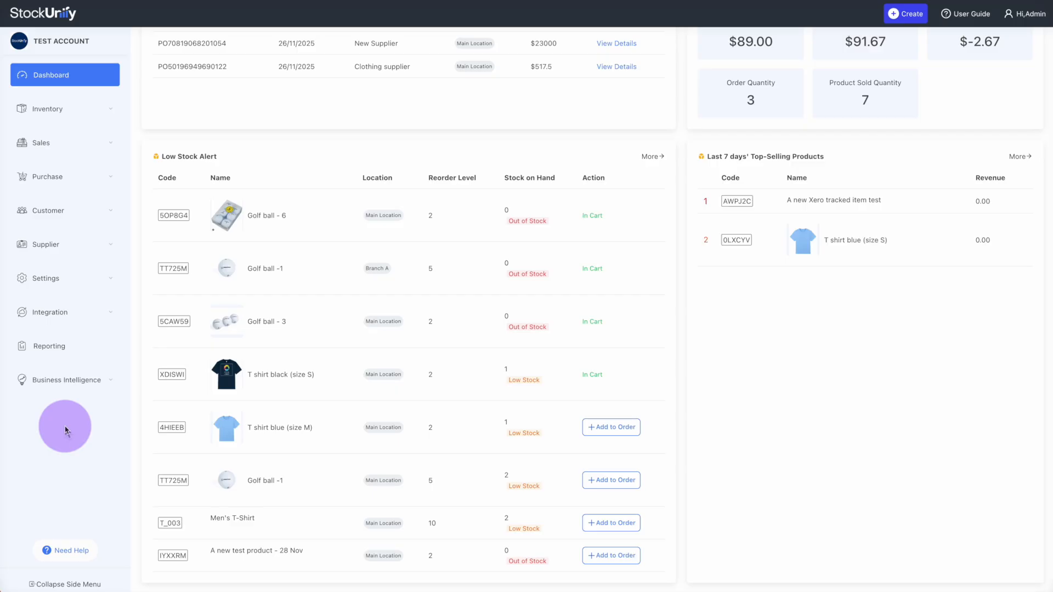
Open Manage Products and search the Product List for 'black', leaving five matches
click(59, 110)
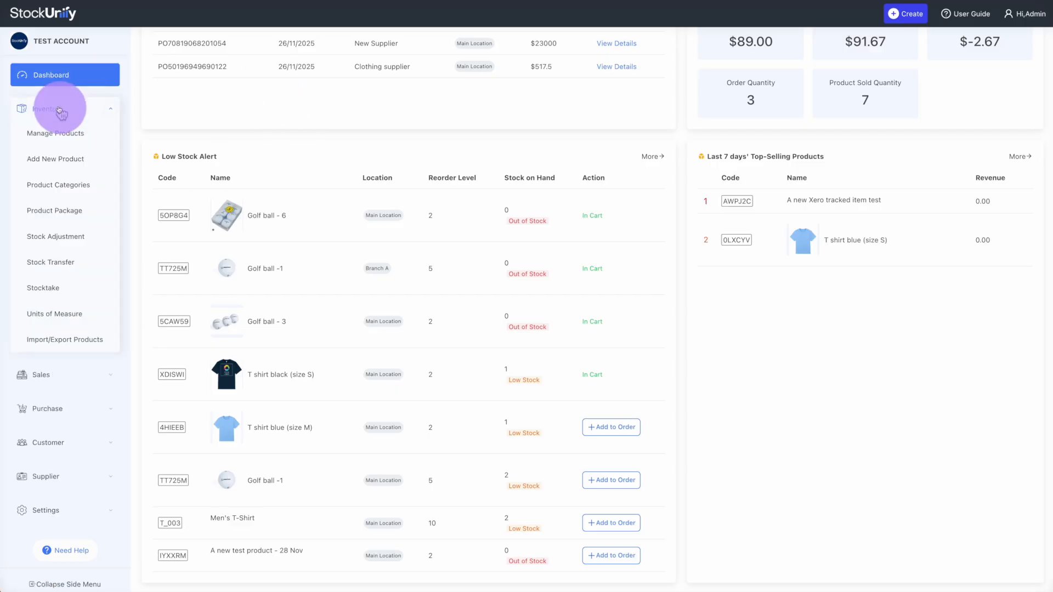
click(67, 139)
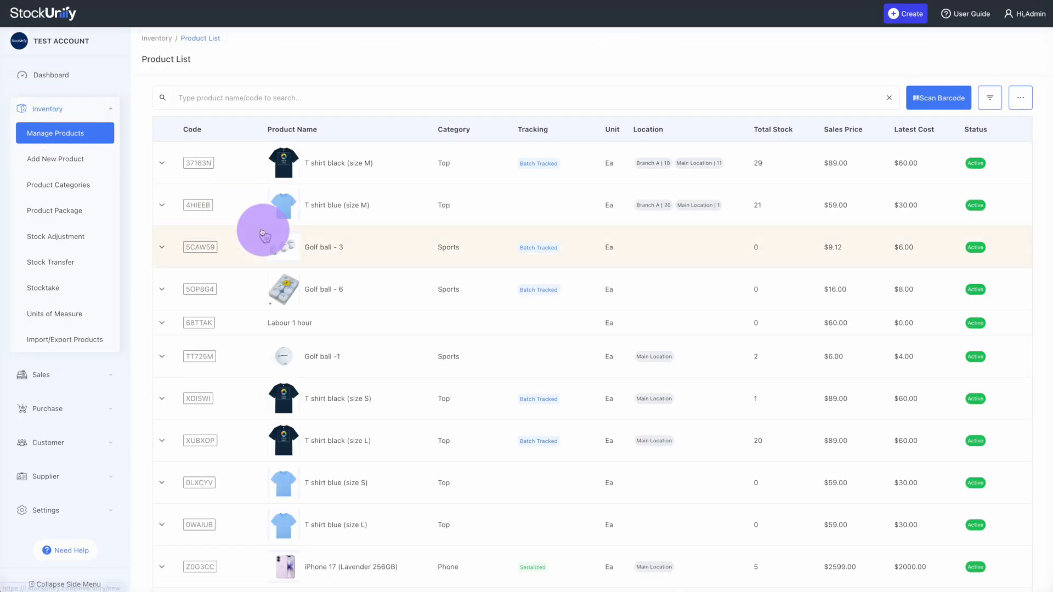
scroll(263, 233, down, 5)
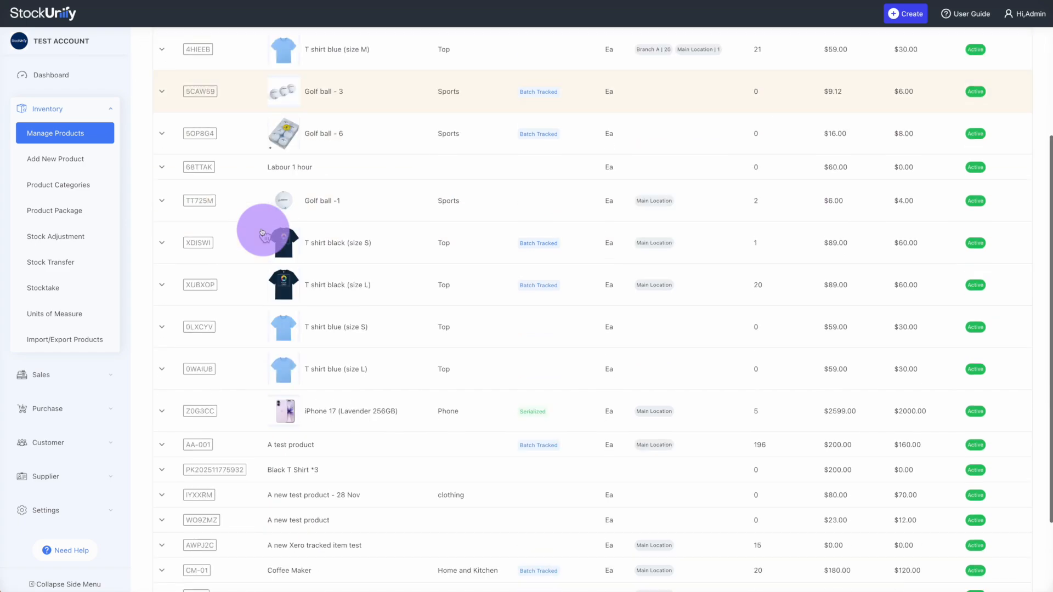
scroll(262, 233, up, 5)
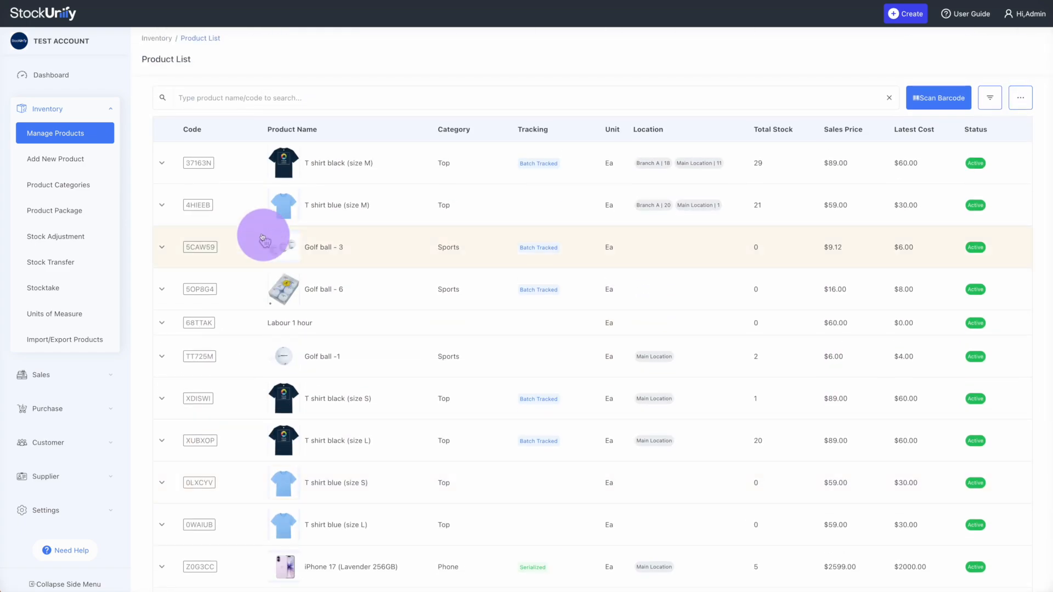
click(288, 89)
text(black)
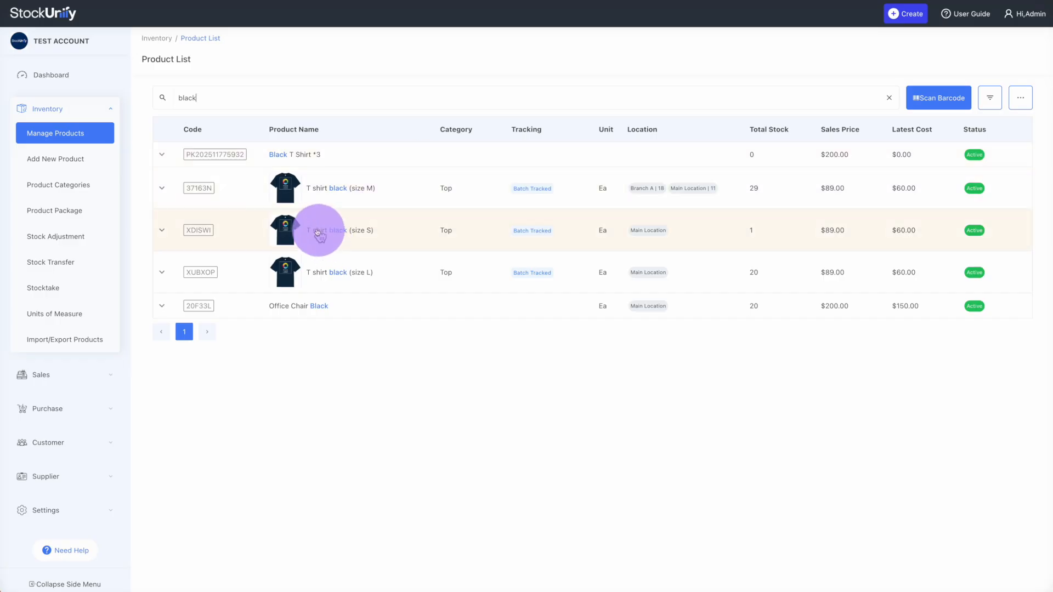
Open T shirt black (size M) and expand its Product History
click(329, 200)
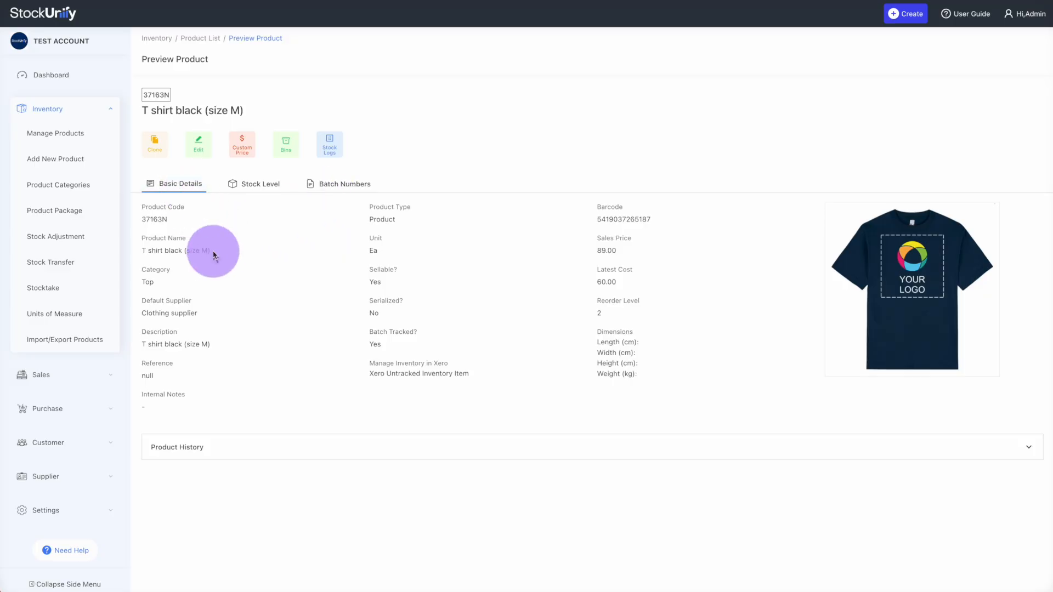
click(268, 453)
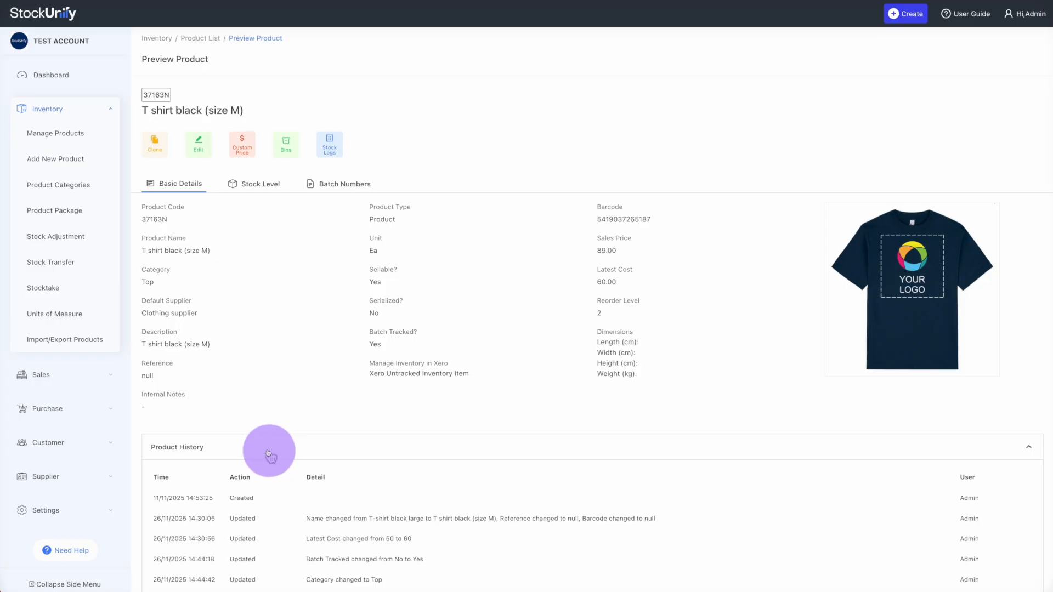
scroll(269, 453, down, 3)
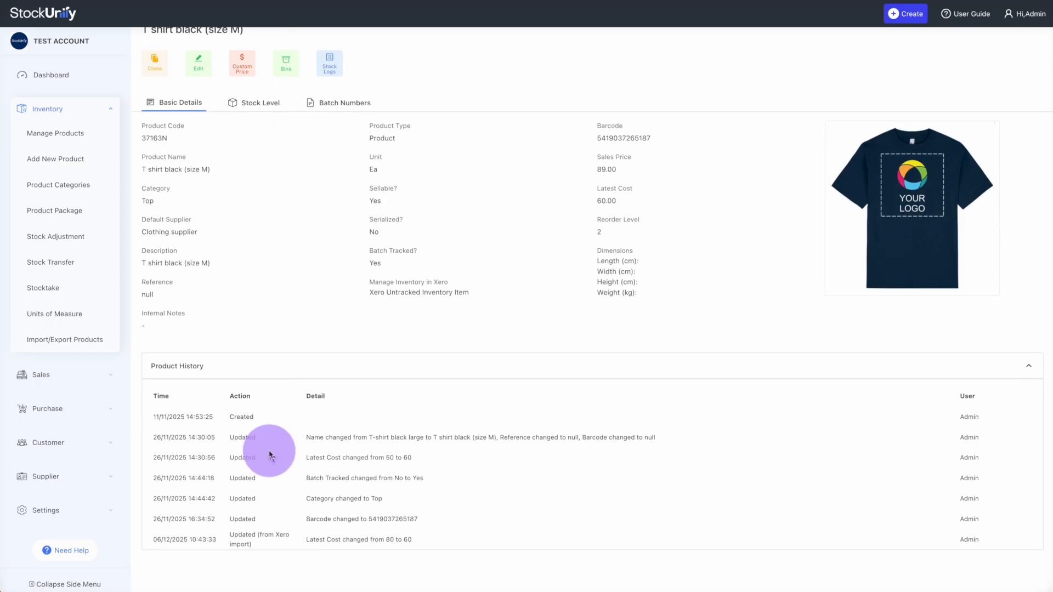
scroll(269, 454, up, 3)
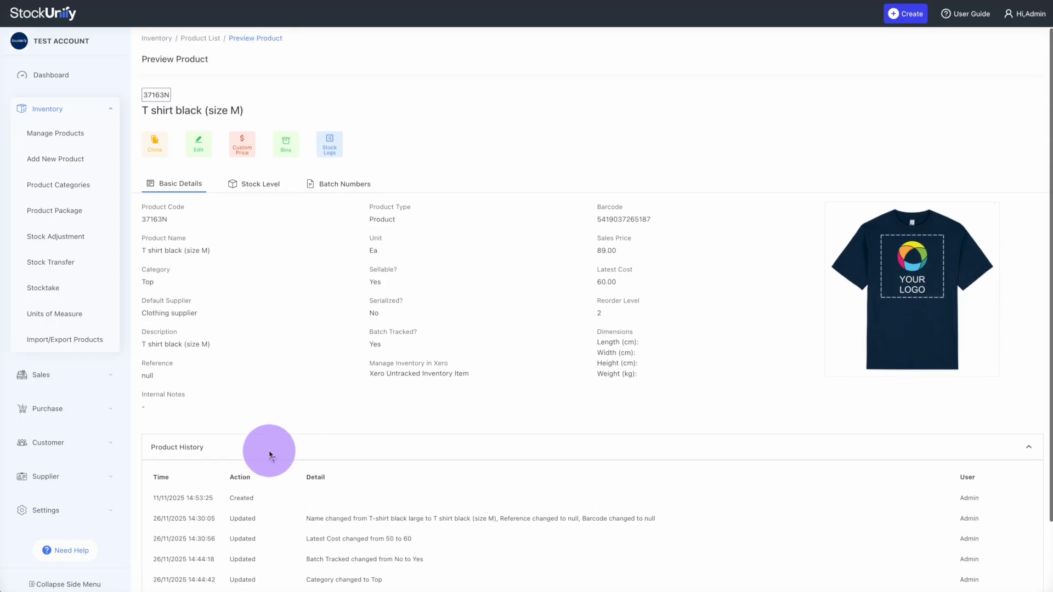
Review its stock levels and batch numbers for Branch A and Main Location
click(273, 181)
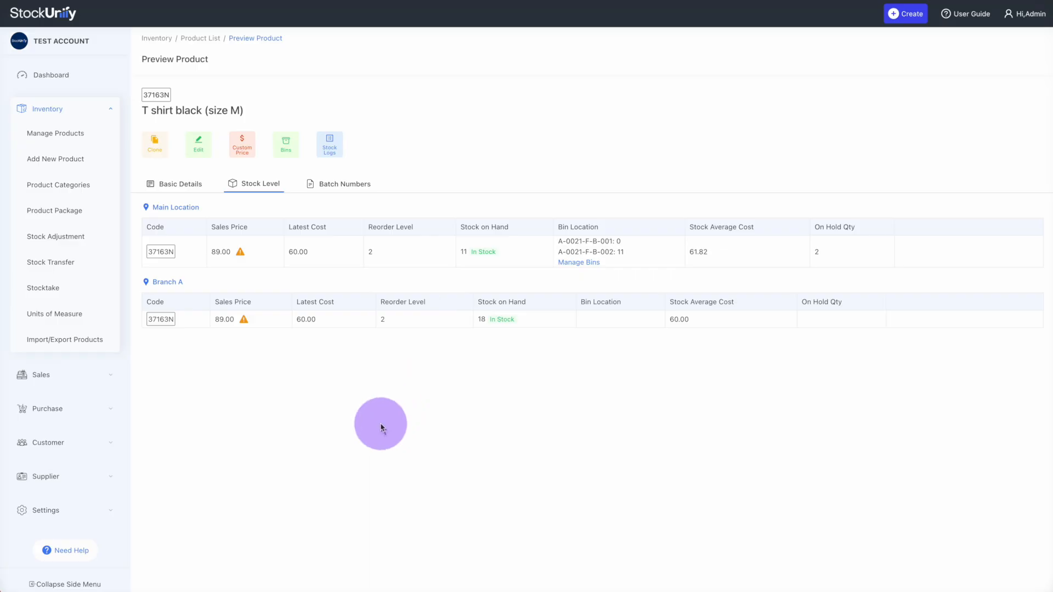
click(355, 188)
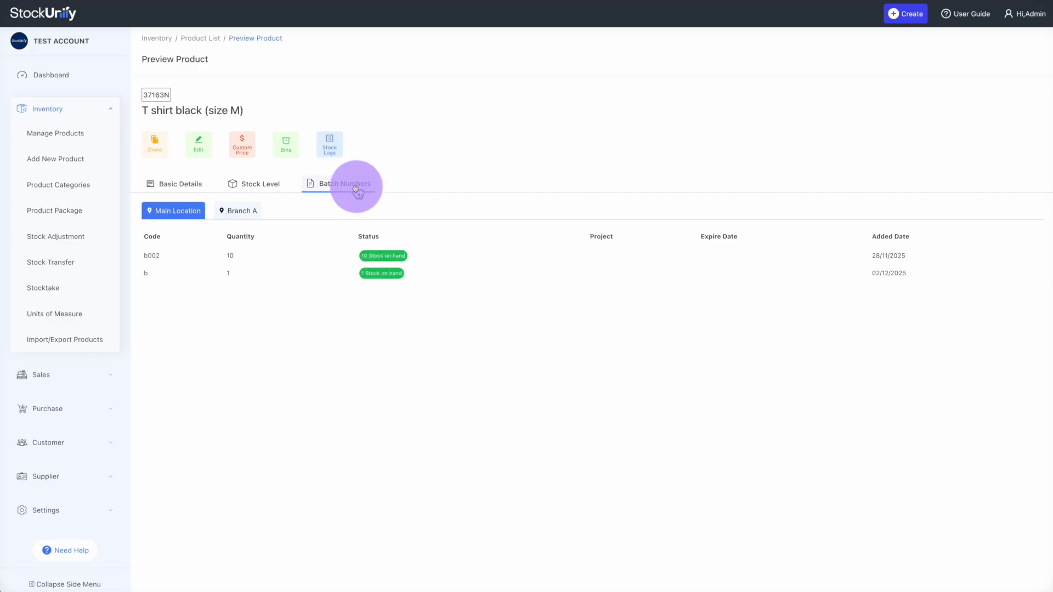
click(246, 217)
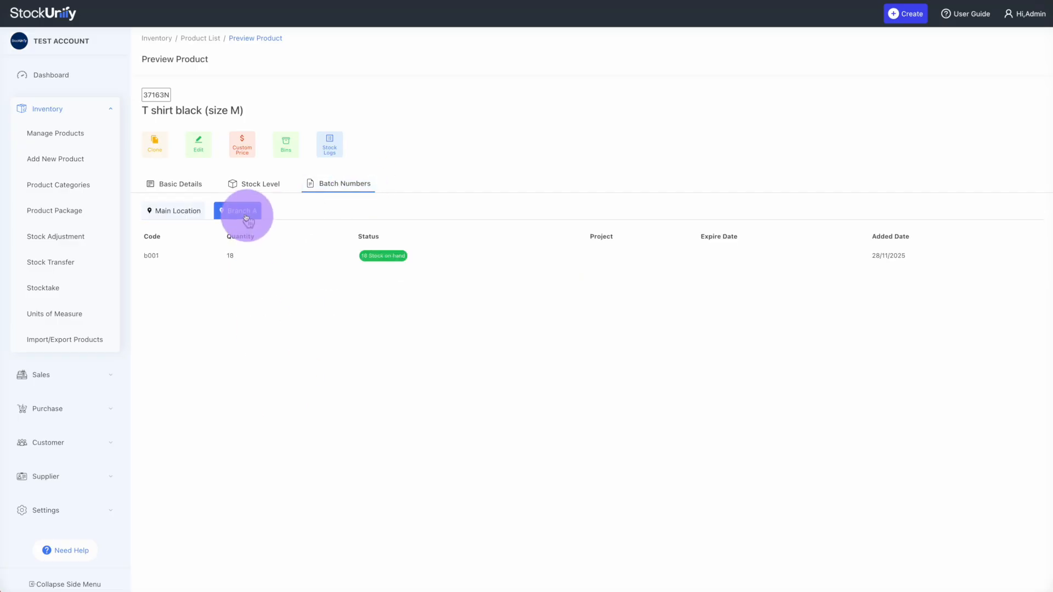
click(180, 216)
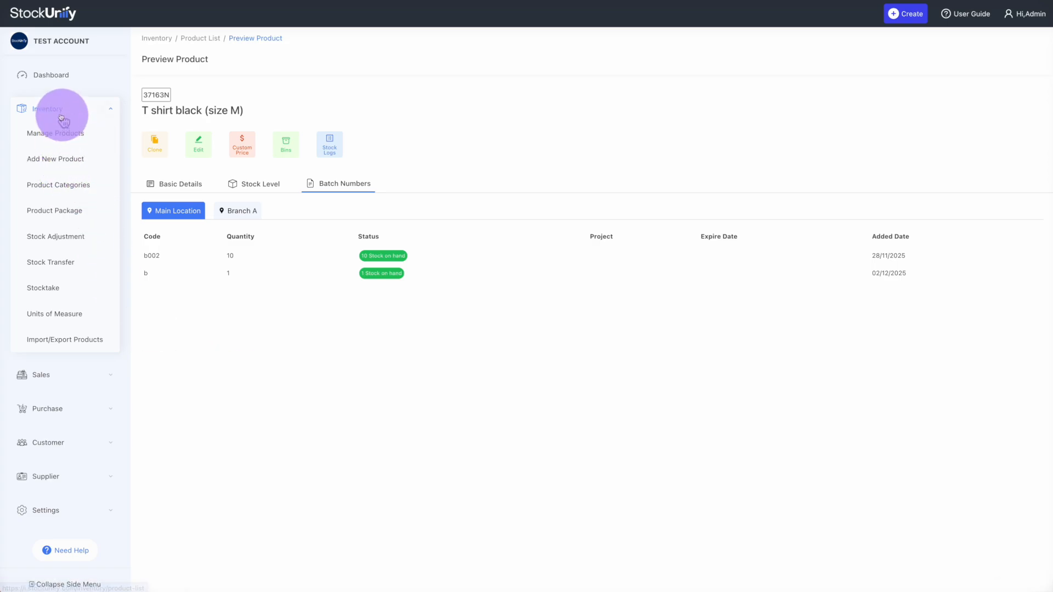
Start a new product with code TK-0032, name 'Office chair yellow' and type Service
click(60, 162)
click(208, 139)
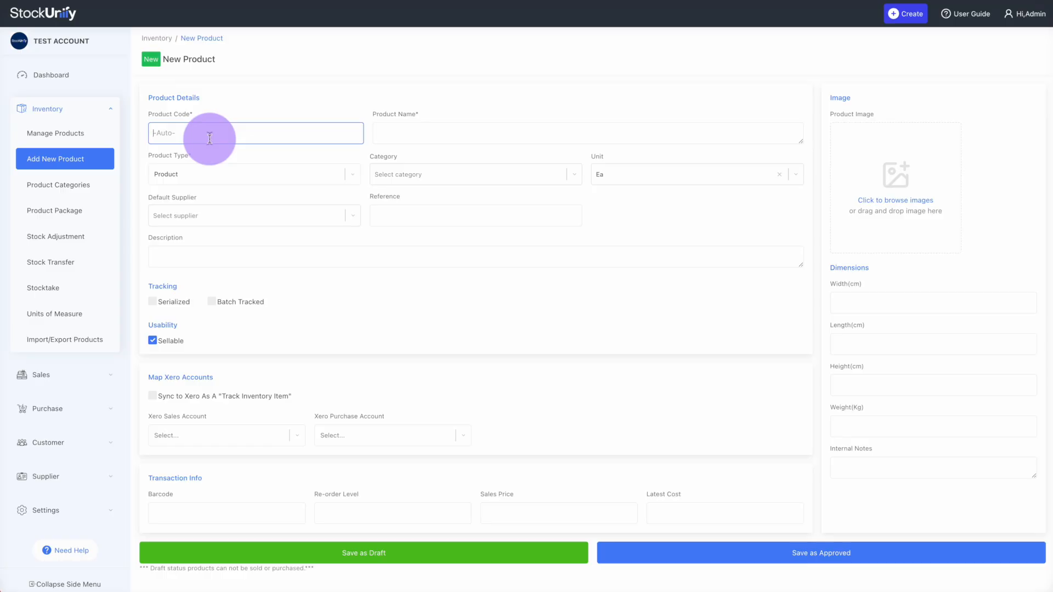
text(TK-0032)
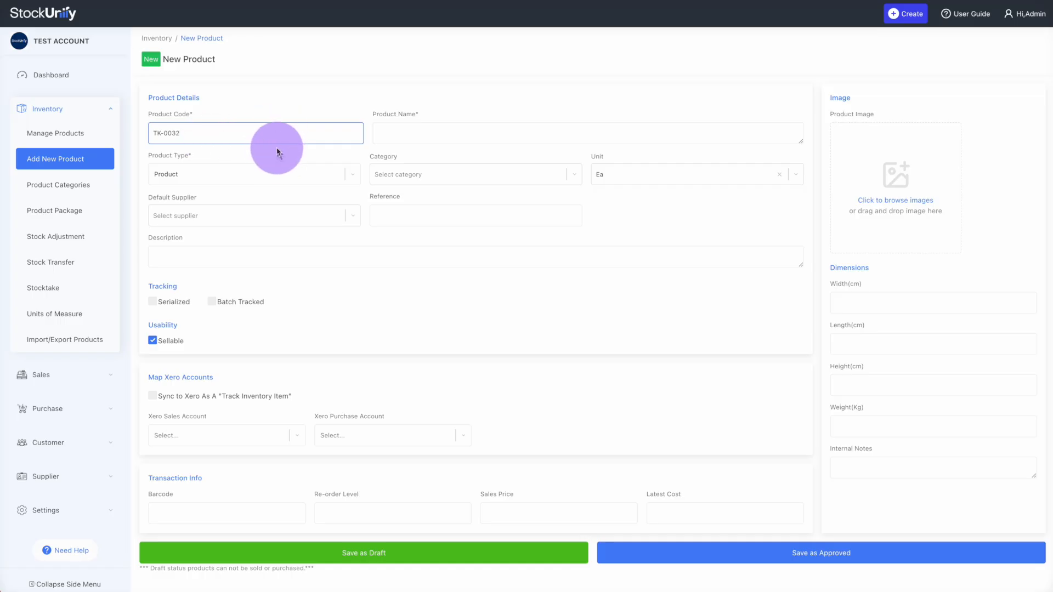
click(379, 136)
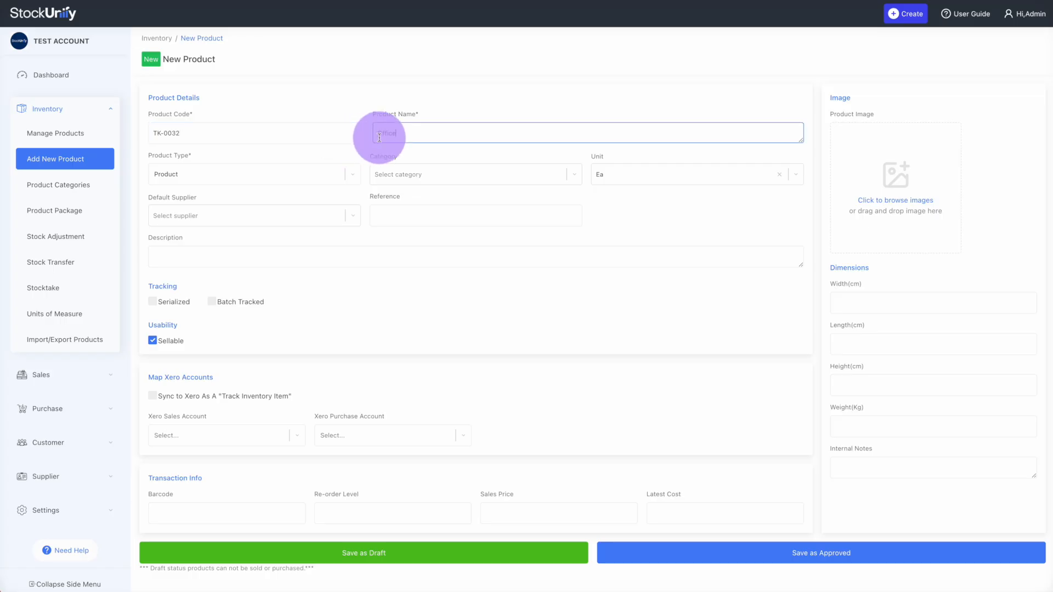
text(Office chair yellow)
click(241, 174)
click(181, 222)
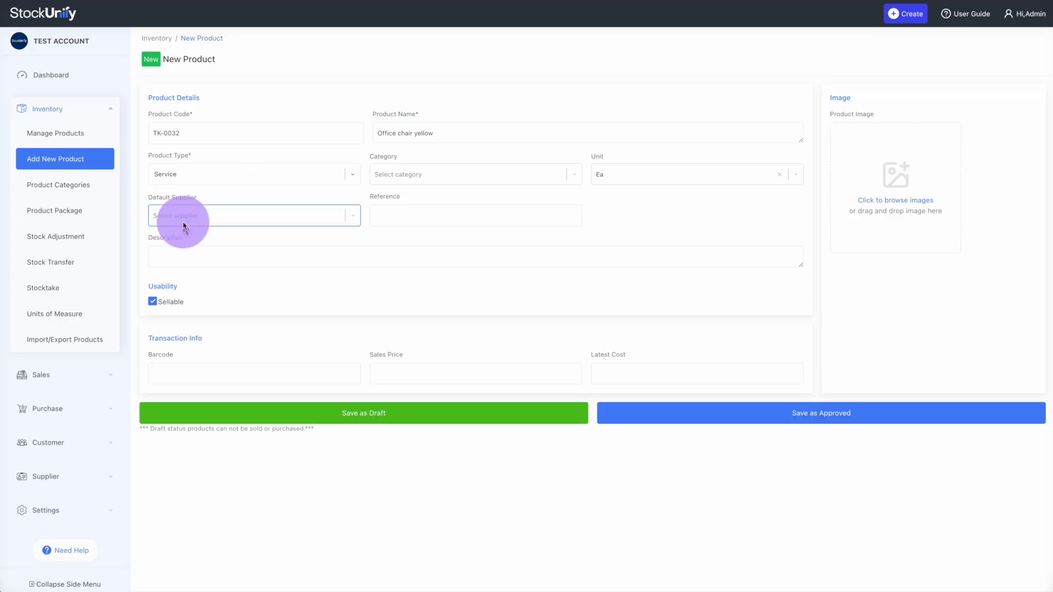
Set the type back to Product, with category Office furniture, unit Ea and supplier Office suppliers
click(220, 180)
click(204, 198)
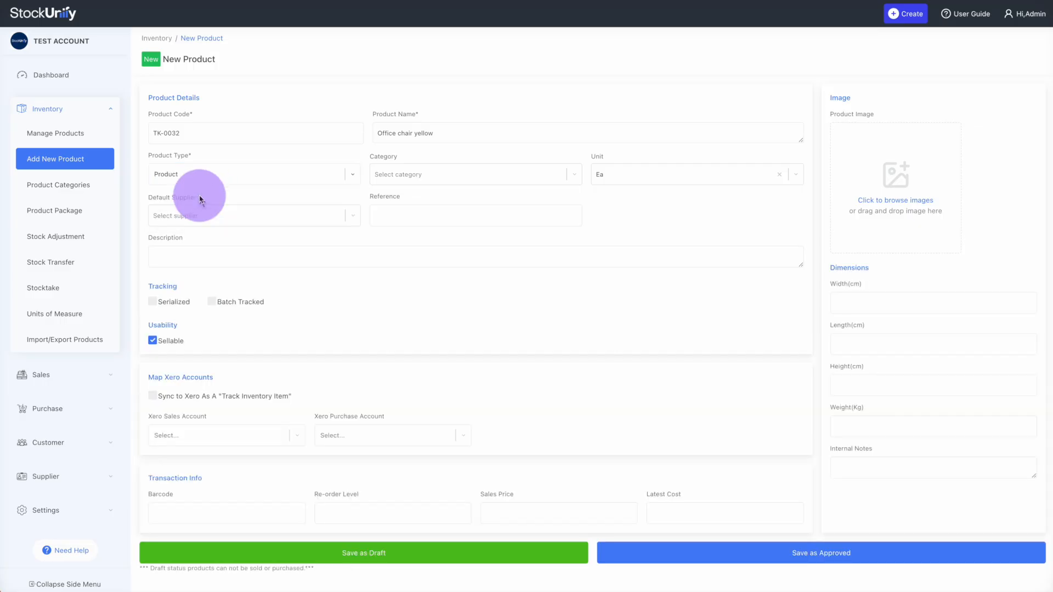
click(434, 175)
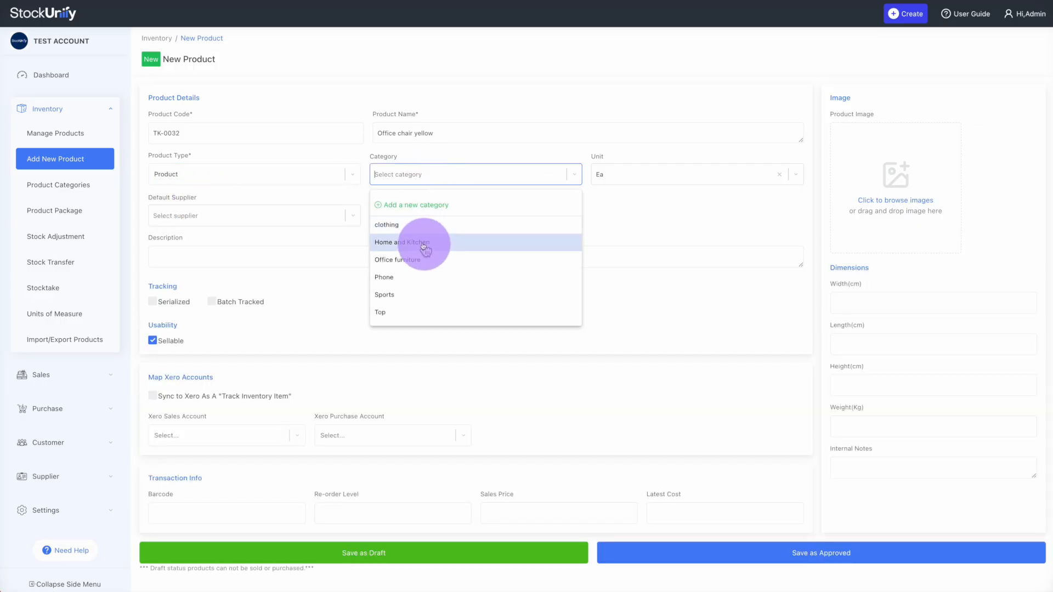
click(417, 260)
click(667, 169)
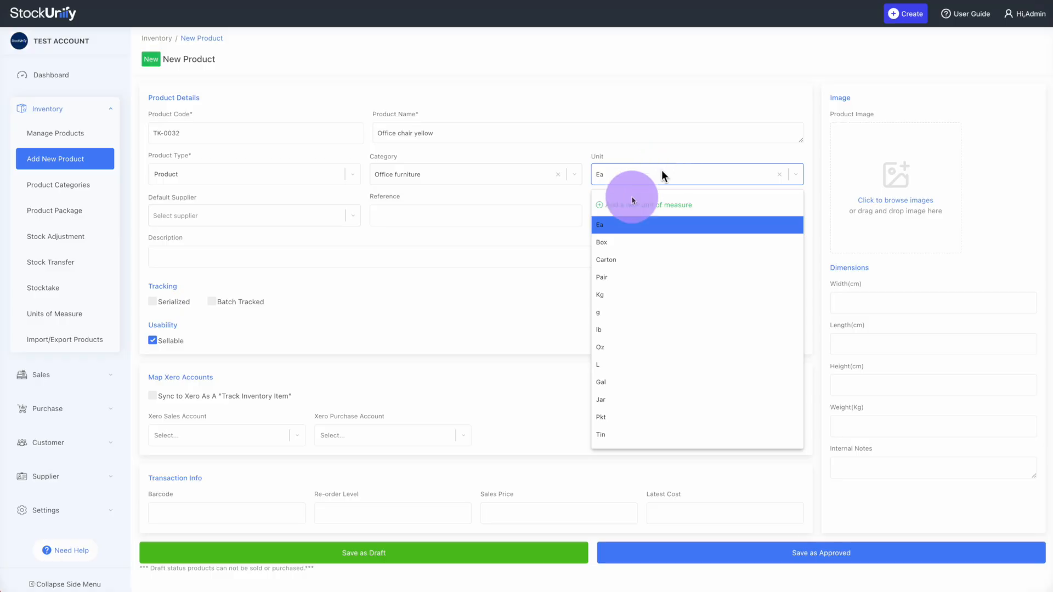
click(603, 226)
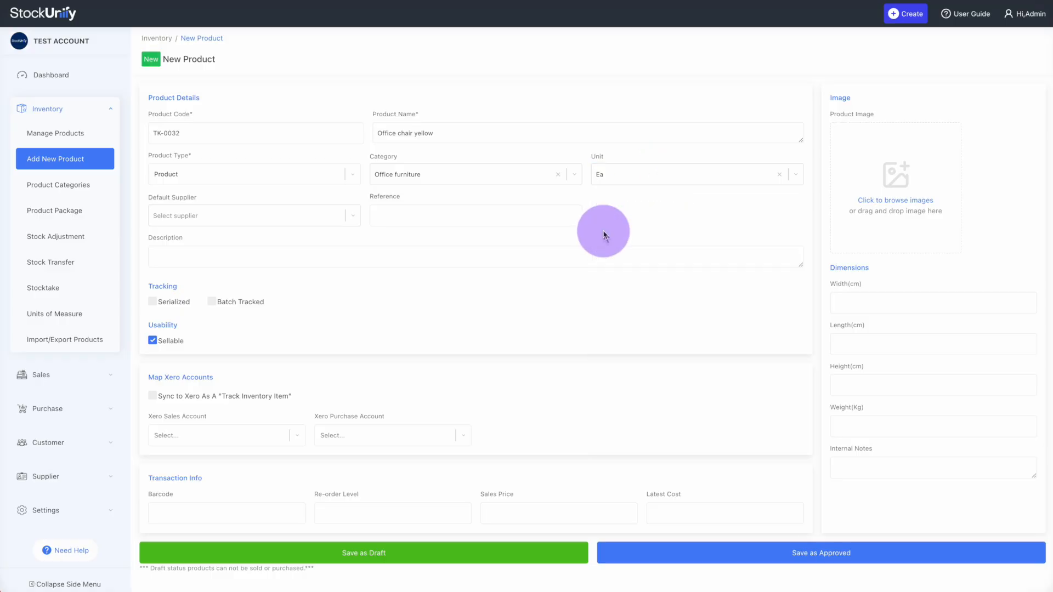
click(251, 216)
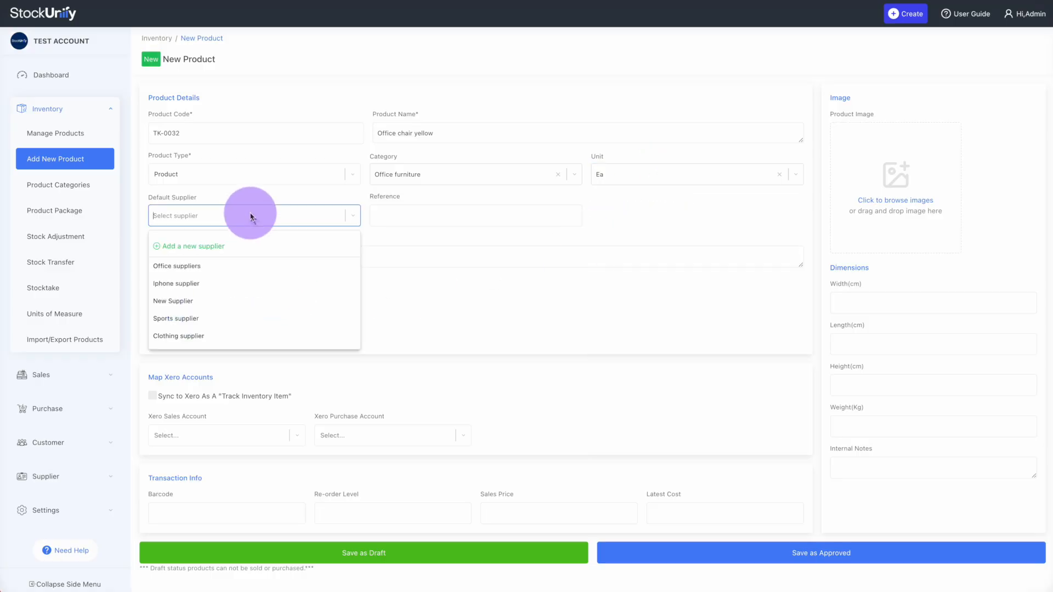
click(214, 271)
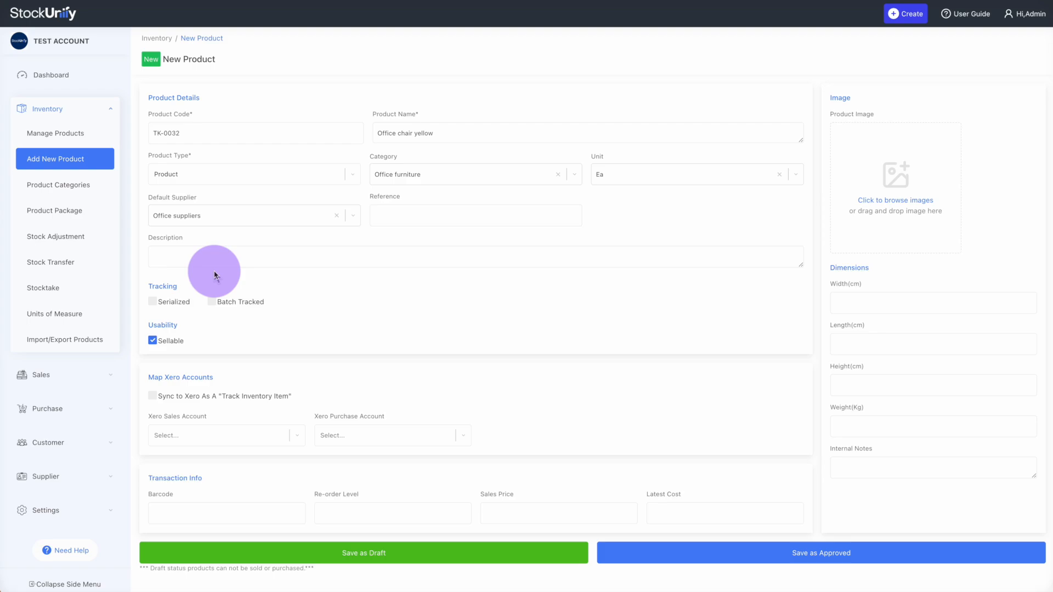
Enter reference SUP--02 and leave serial and batch tracking both off
click(431, 218)
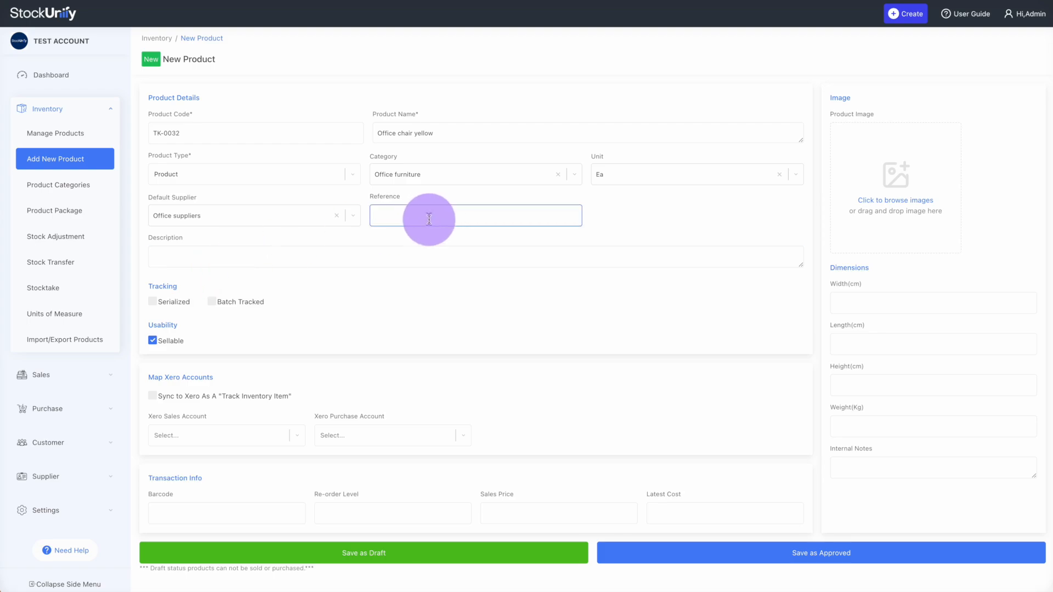
text(SUP-)
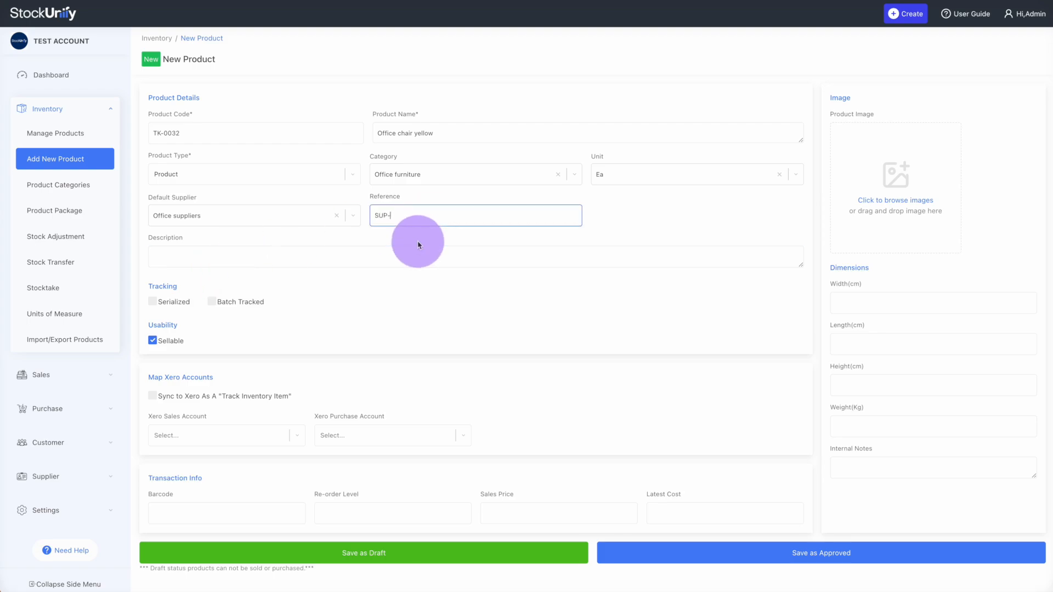
text(-02)
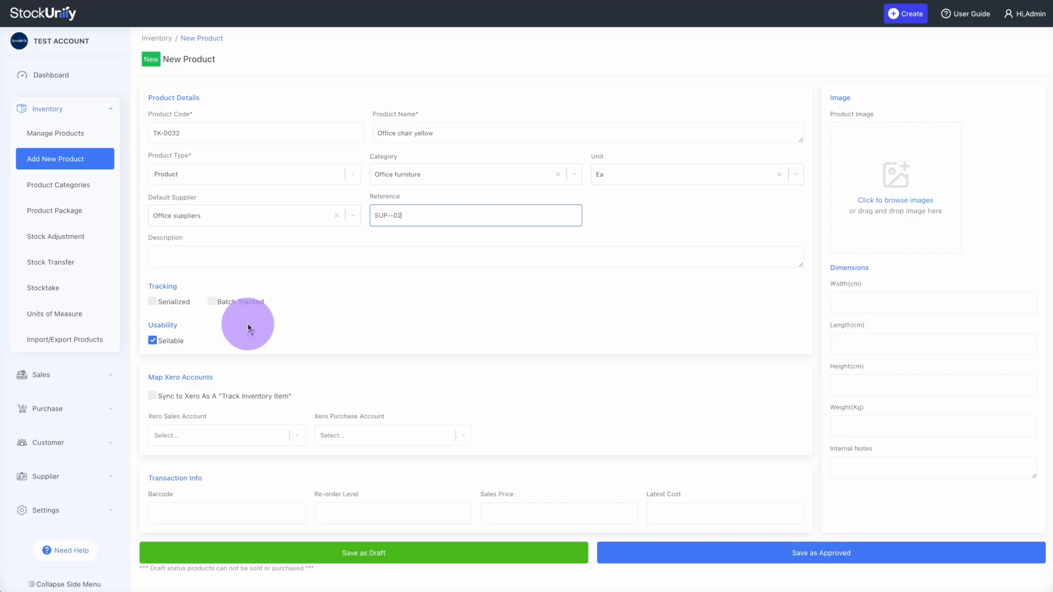
click(174, 303)
click(230, 302)
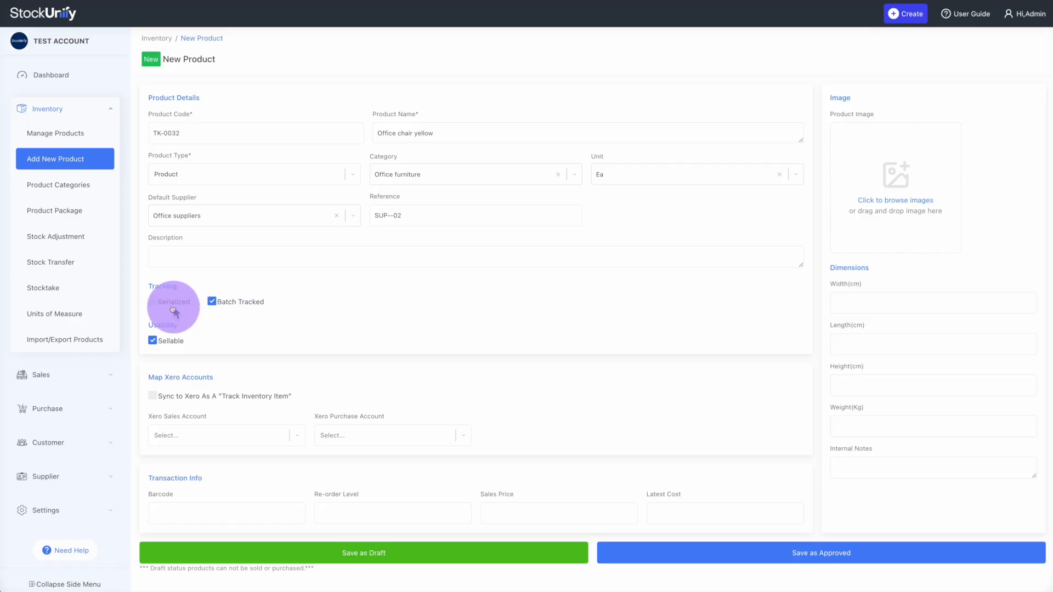
click(170, 302)
click(170, 303)
click(211, 302)
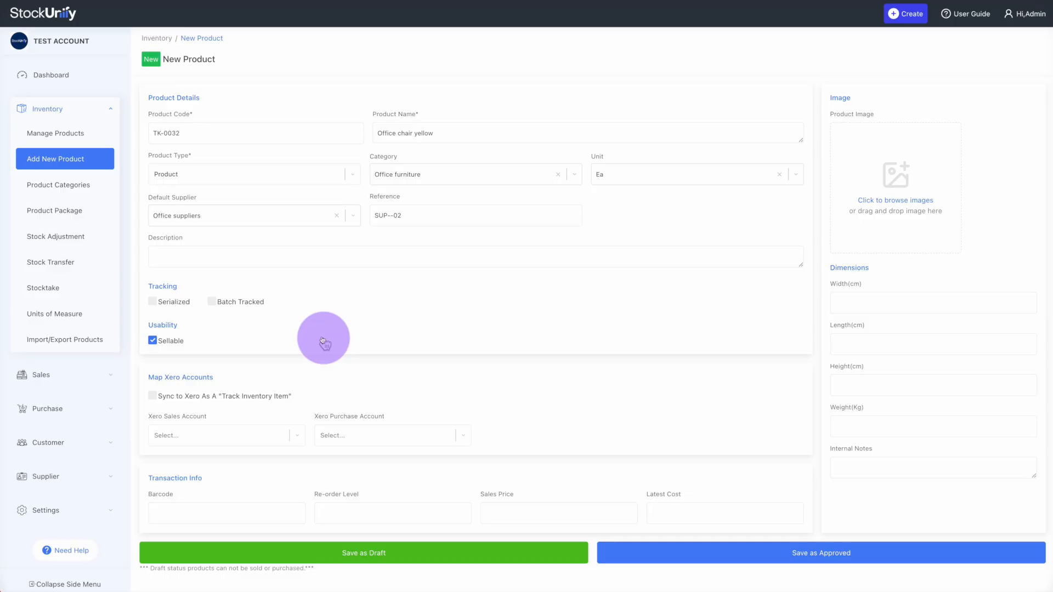
Sync the product to Xero as tracked inventory using Sales, Inventory and Cost of Goods Sold accounts
click(153, 398)
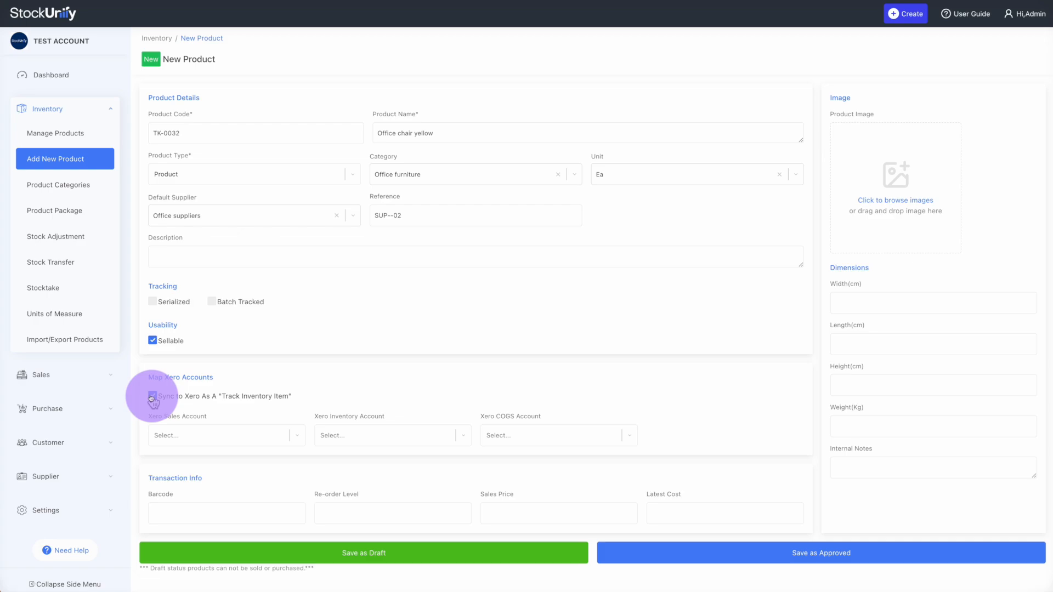
click(192, 442)
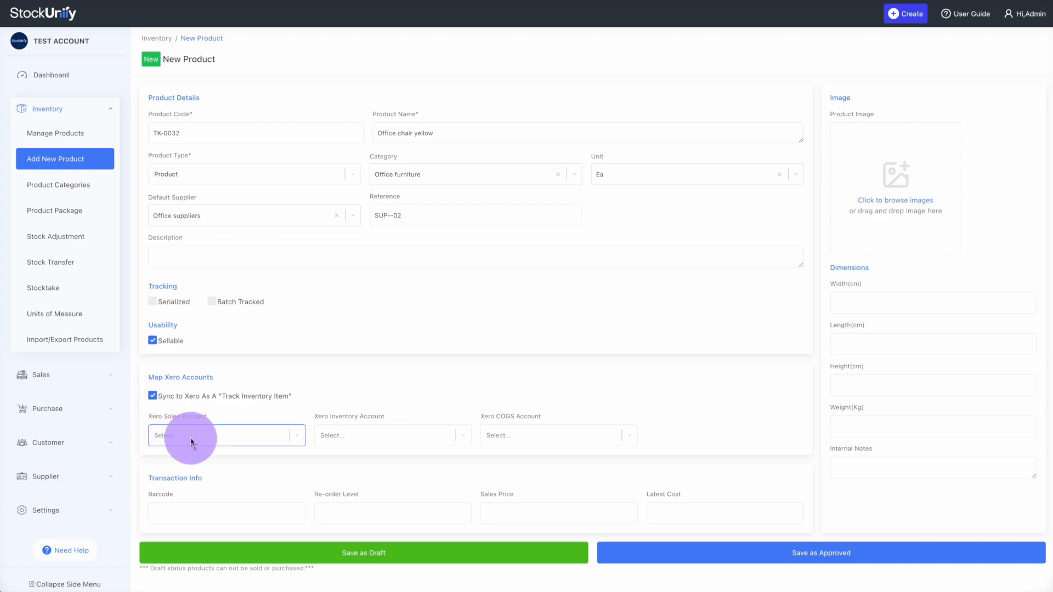
click(191, 443)
click(188, 463)
click(347, 435)
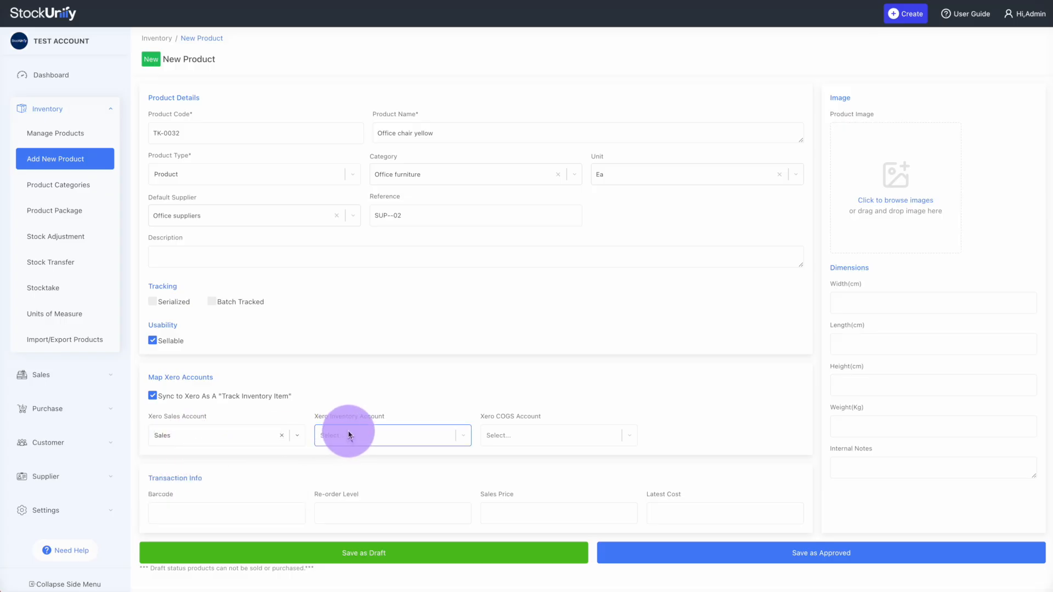
click(346, 460)
click(495, 446)
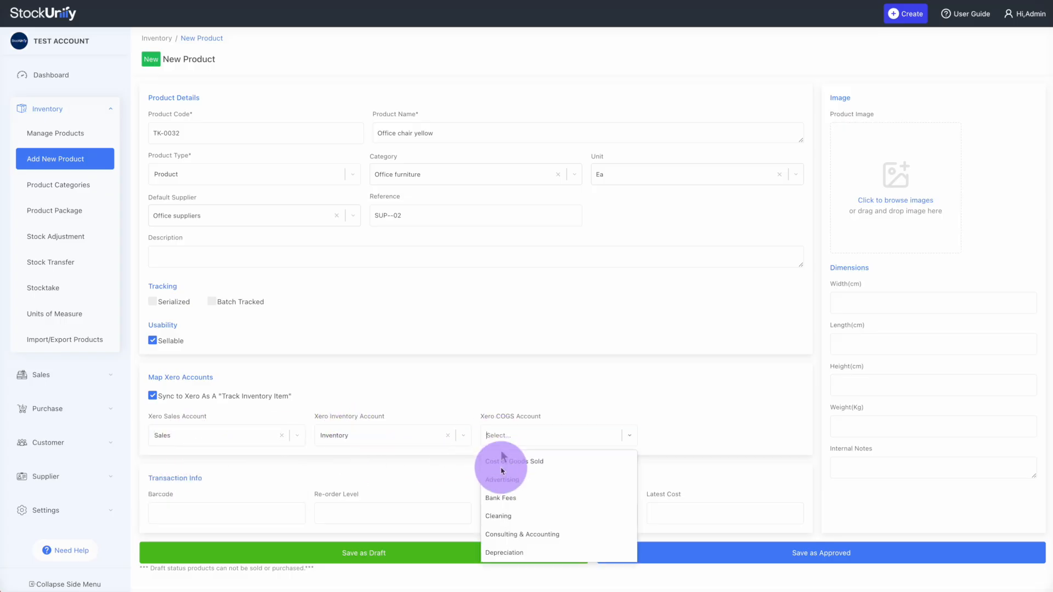
click(501, 463)
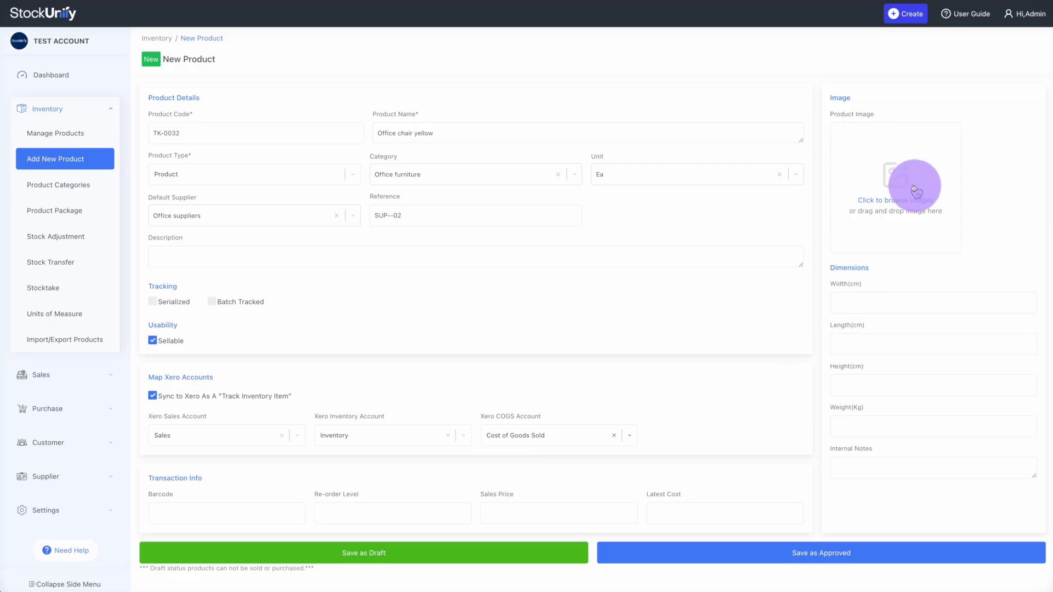
click(895, 300)
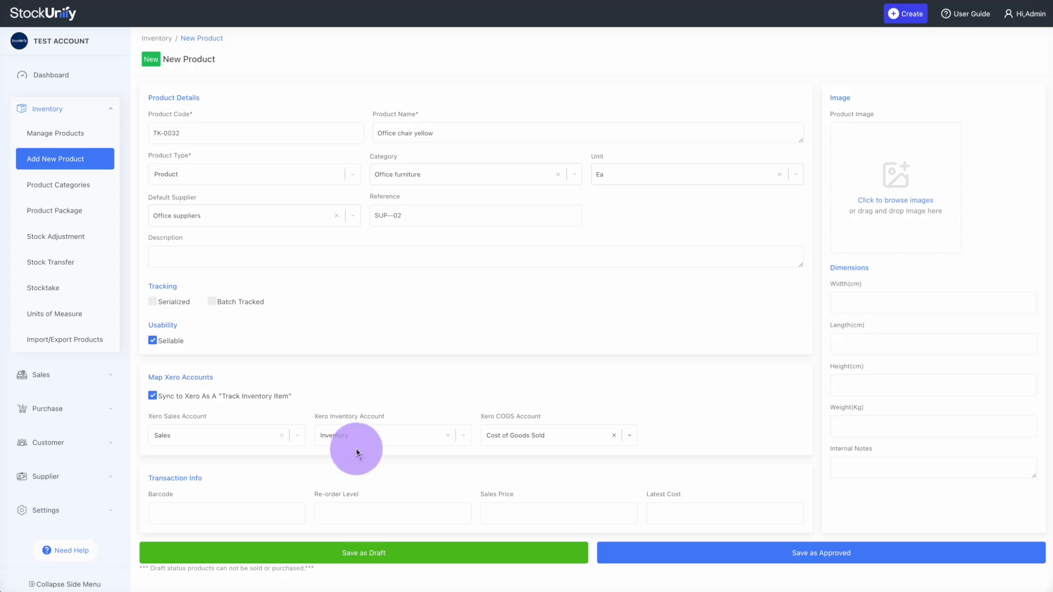
click(219, 515)
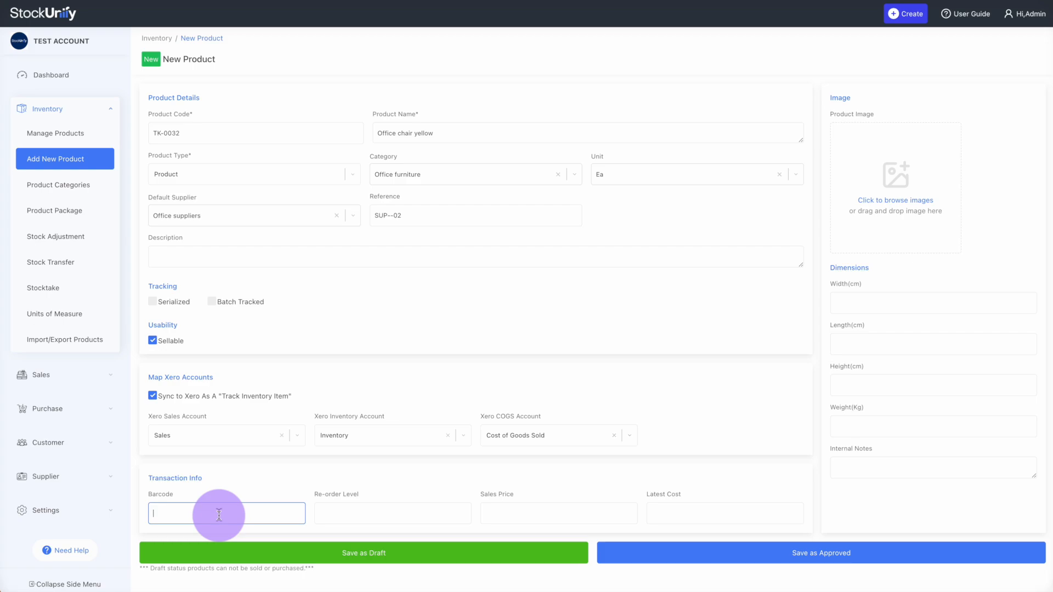
click(364, 519)
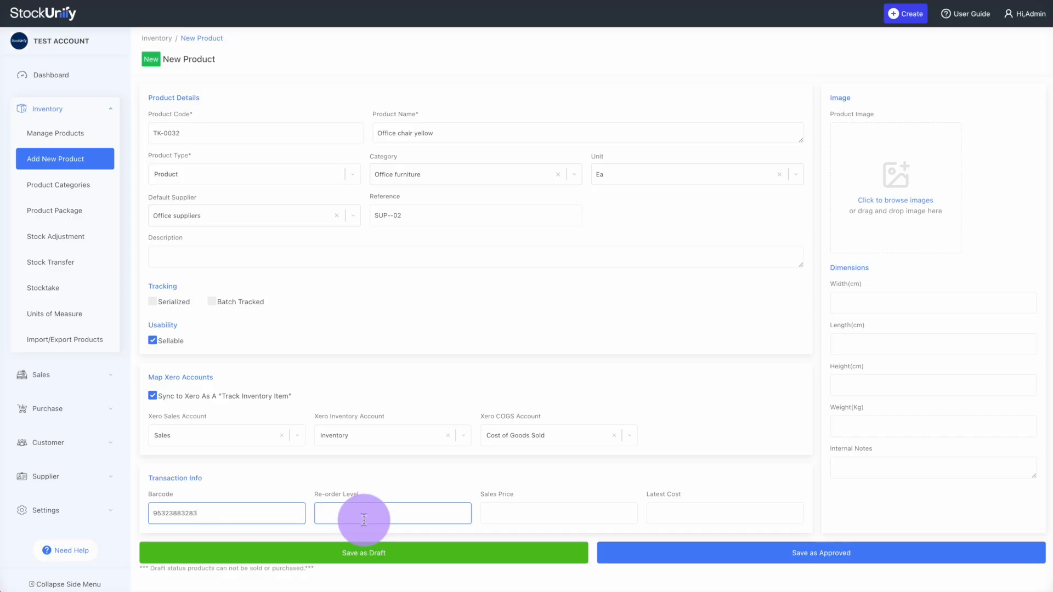
text(20)
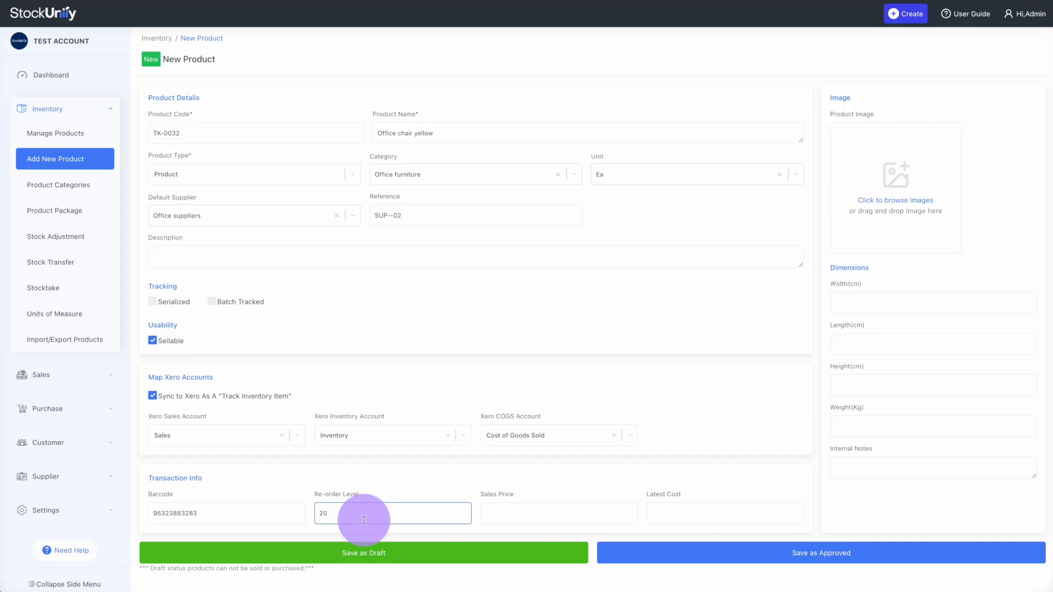
click(510, 511)
text(200)
click(666, 516)
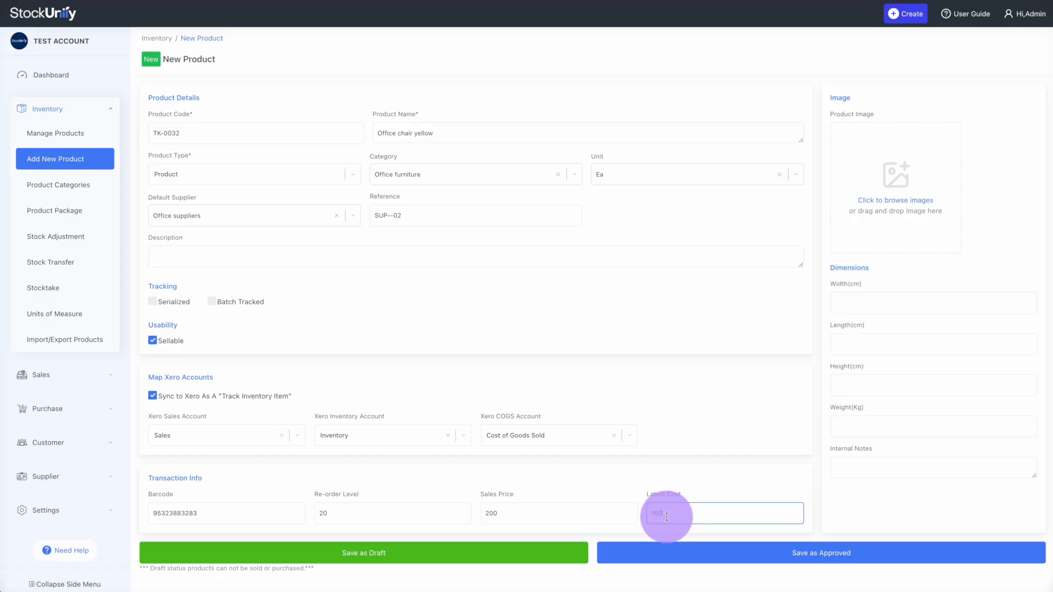
click(749, 549)
click(323, 213)
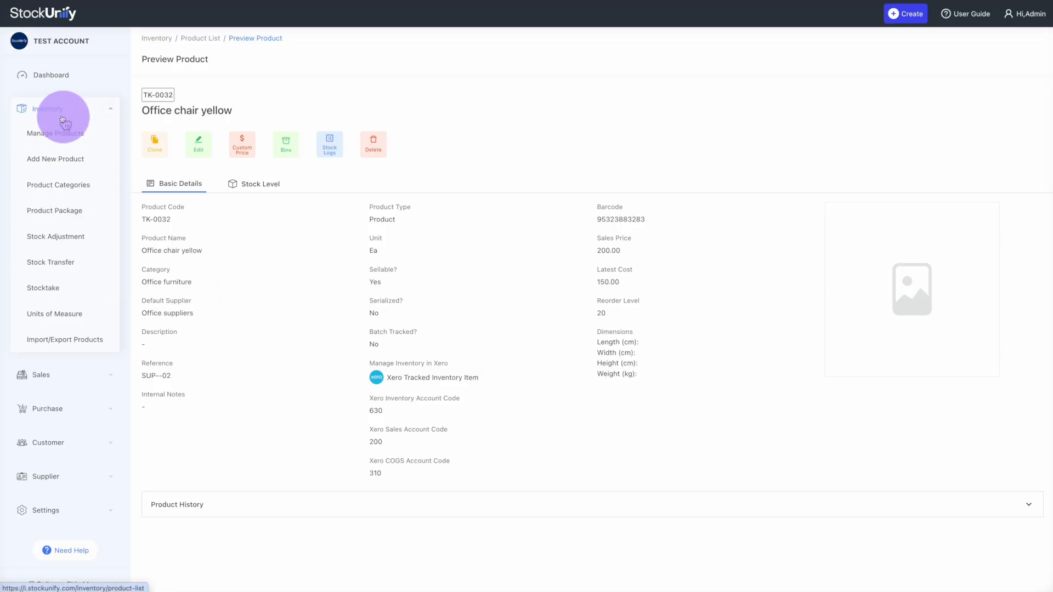
Open the Inventory > Stock Adjustment list
click(62, 240)
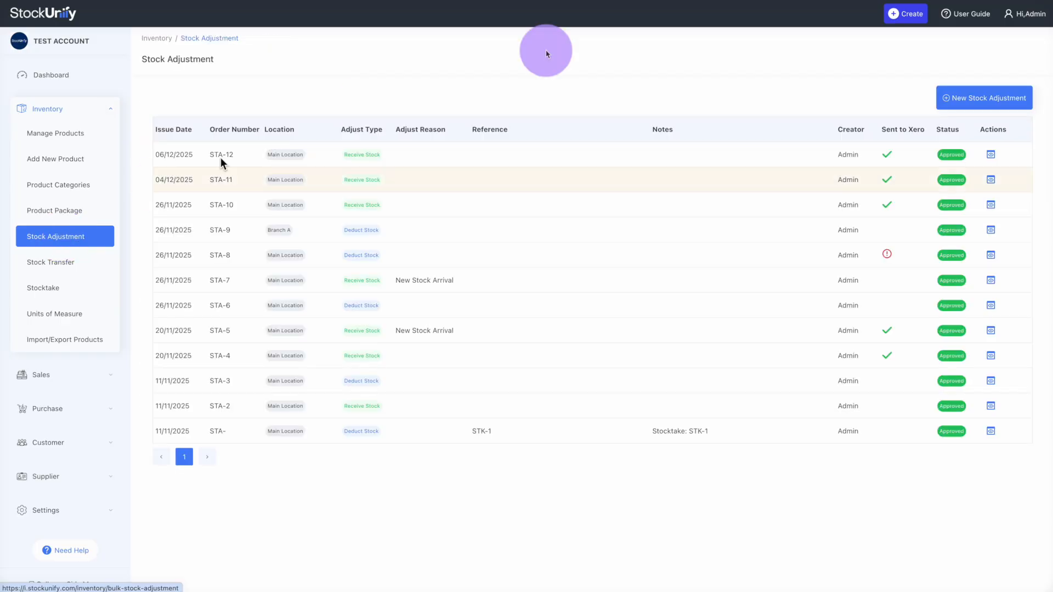
Create an approved stock adjustment receiving 20 Office chair yellow at 150, synced to Xero
click(976, 100)
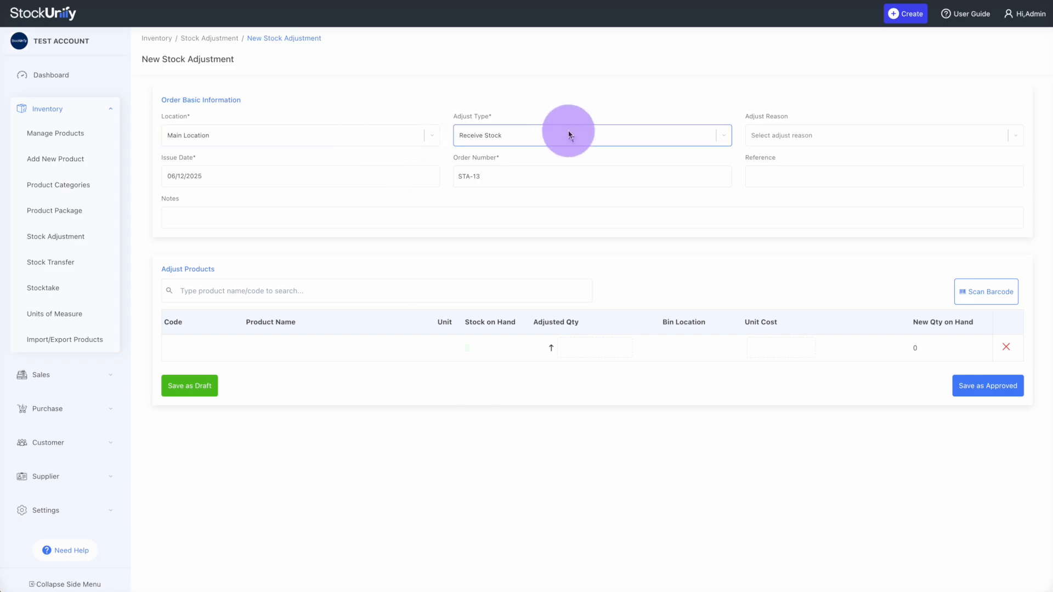
click(297, 291)
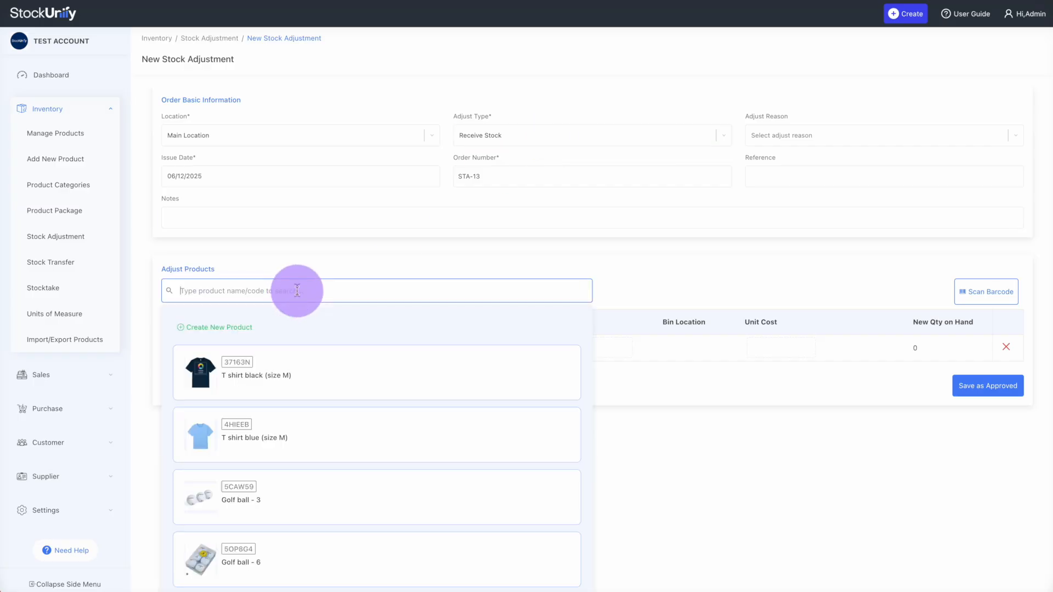
text(chair)
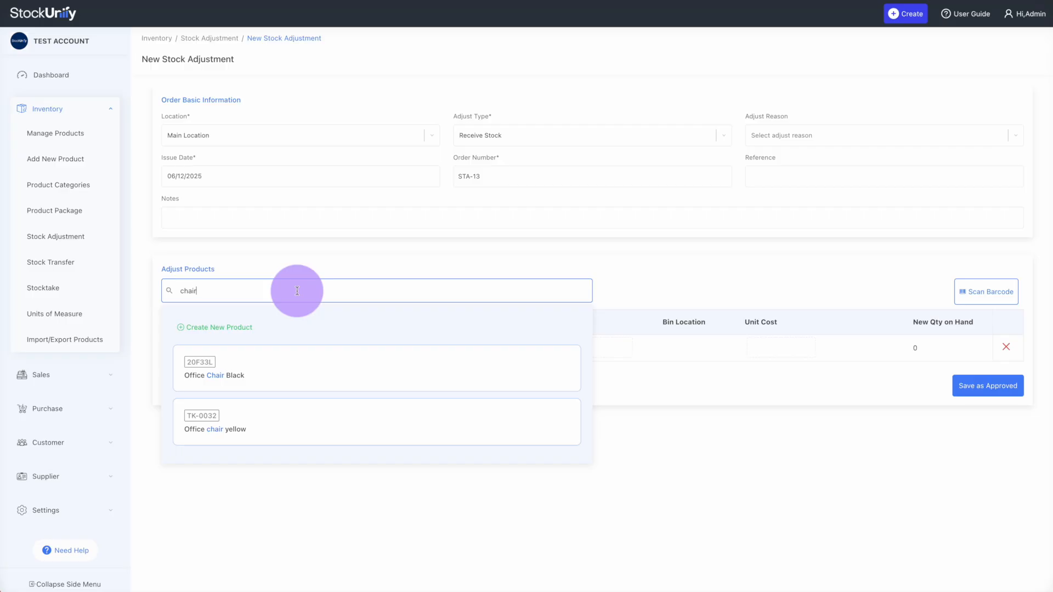
click(271, 425)
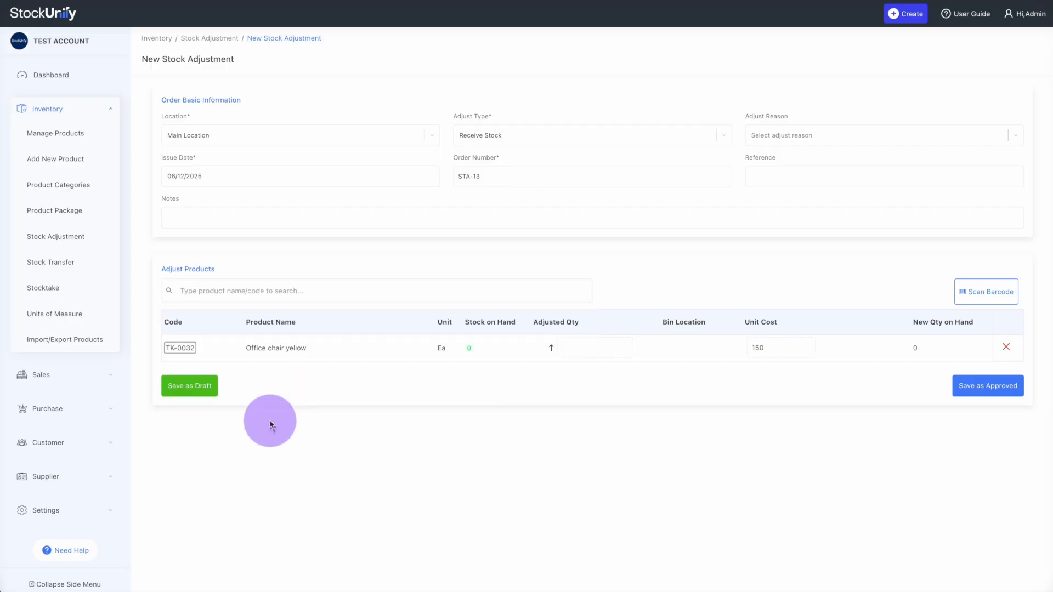
click(625, 354)
text(20)
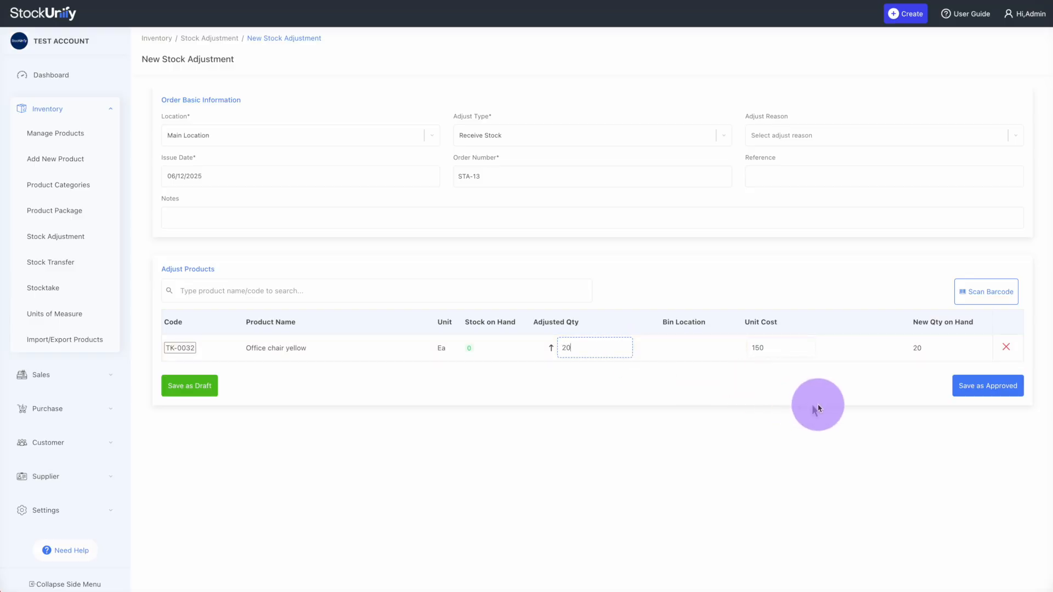
click(791, 351)
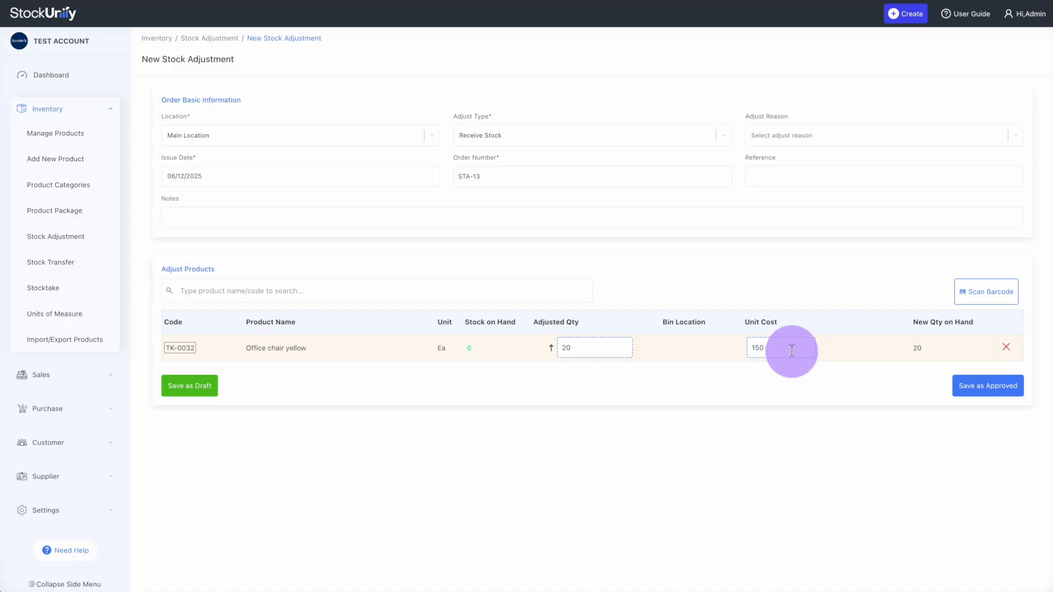
click(992, 387)
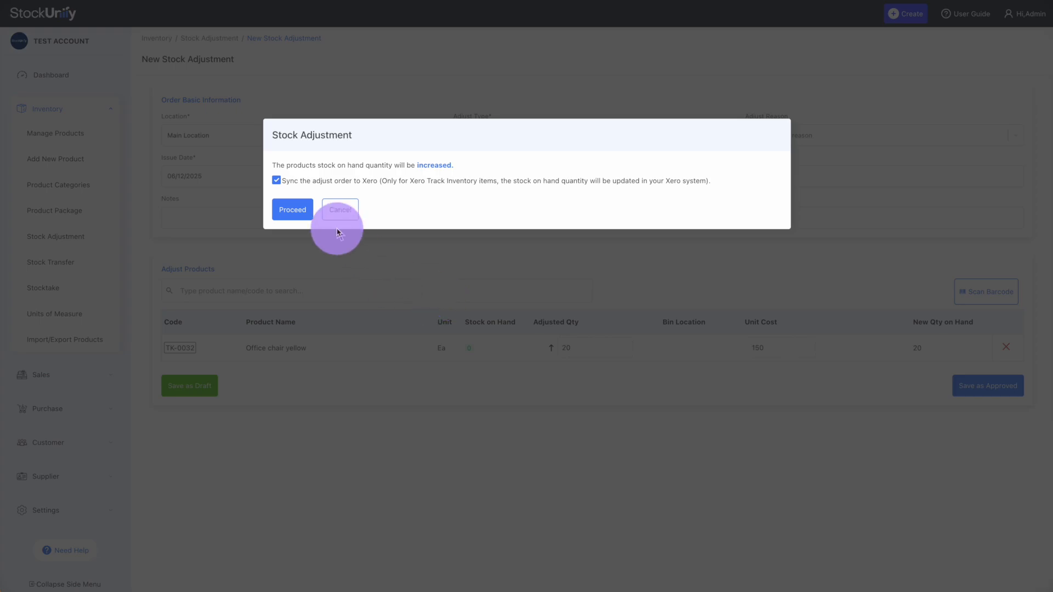
click(291, 214)
Check the chair's stock level by location from the saved adjustment
click(302, 224)
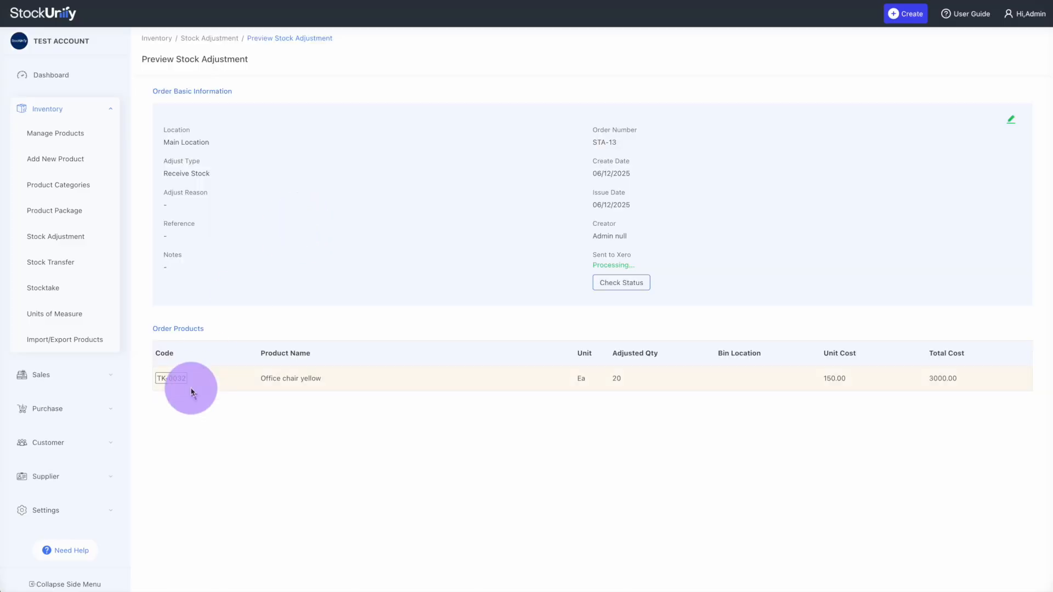
click(176, 378)
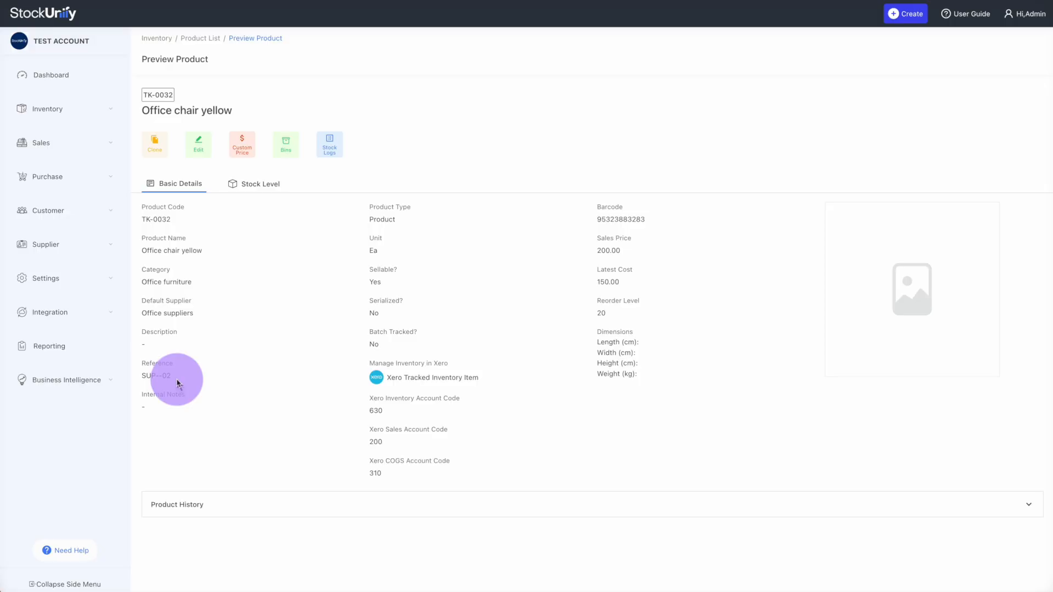
click(267, 186)
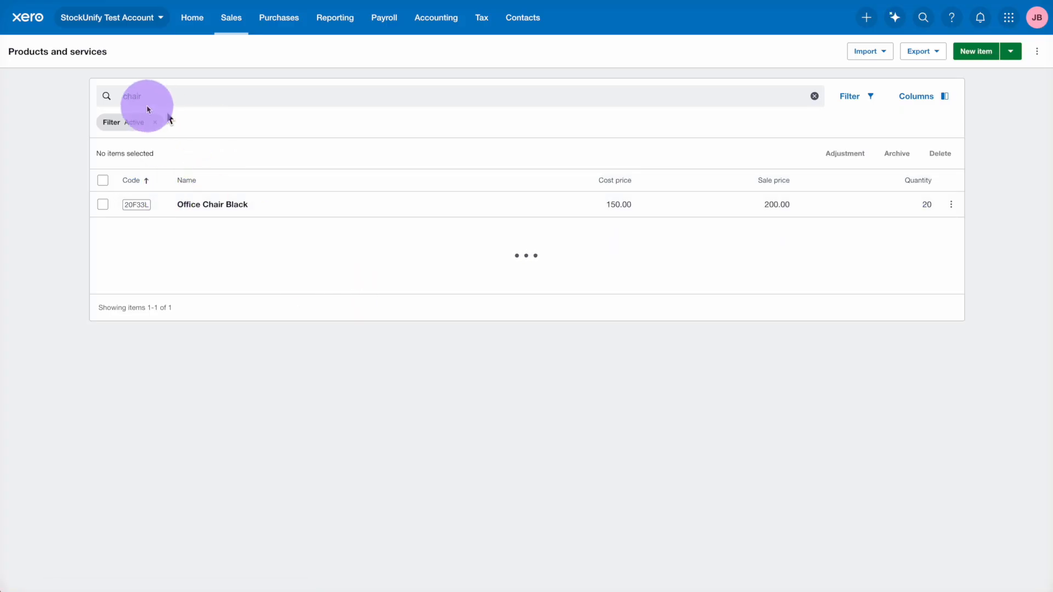
Find Office chair yellow in Xero to confirm its quantity of 20
click(173, 92)
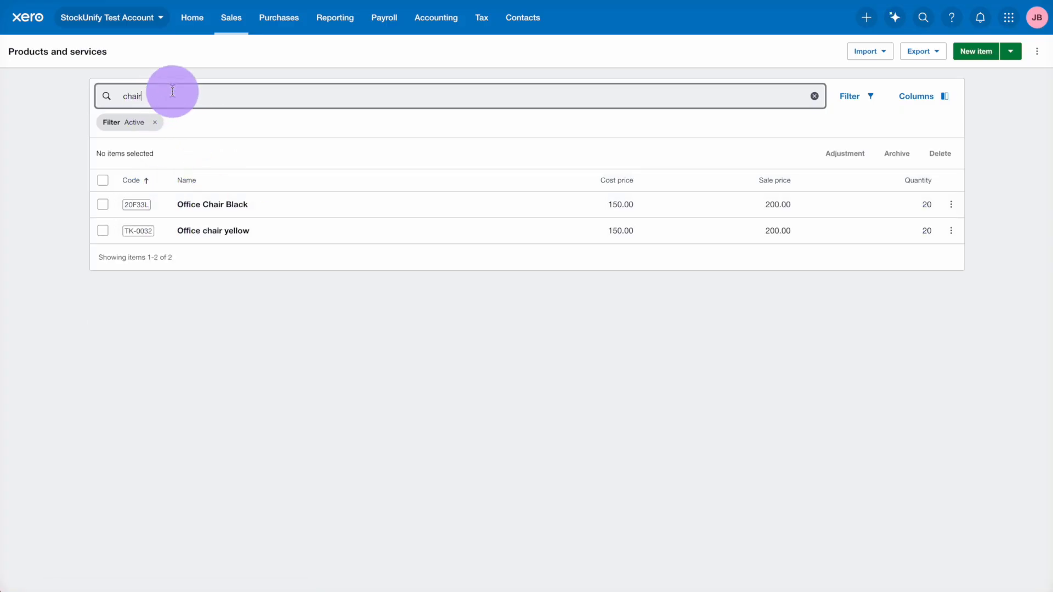
click(226, 237)
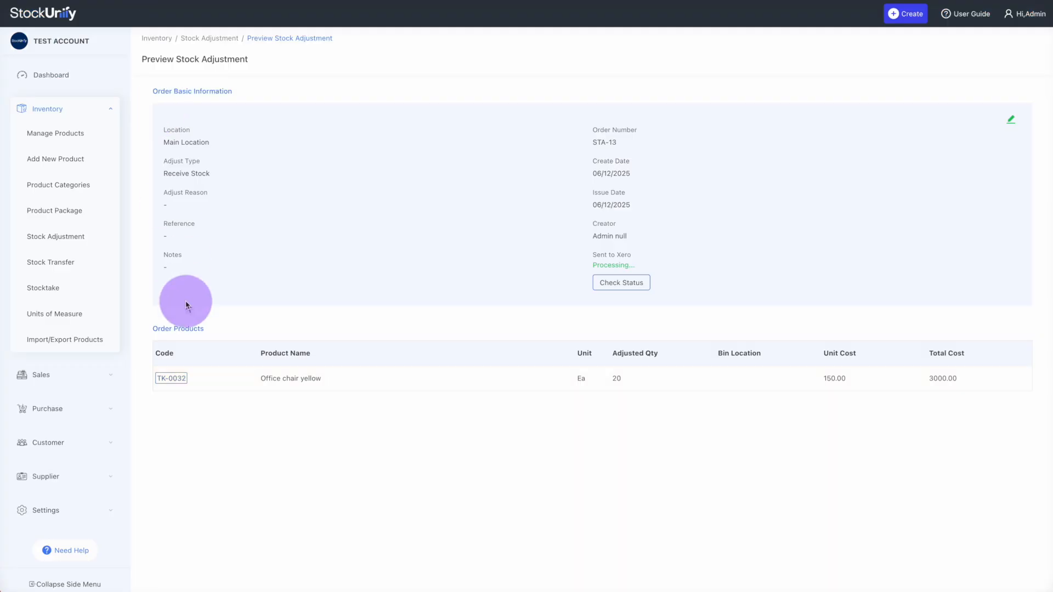
Go to the Xero integration settings under Integration > Manage Integration
click(77, 110)
click(63, 78)
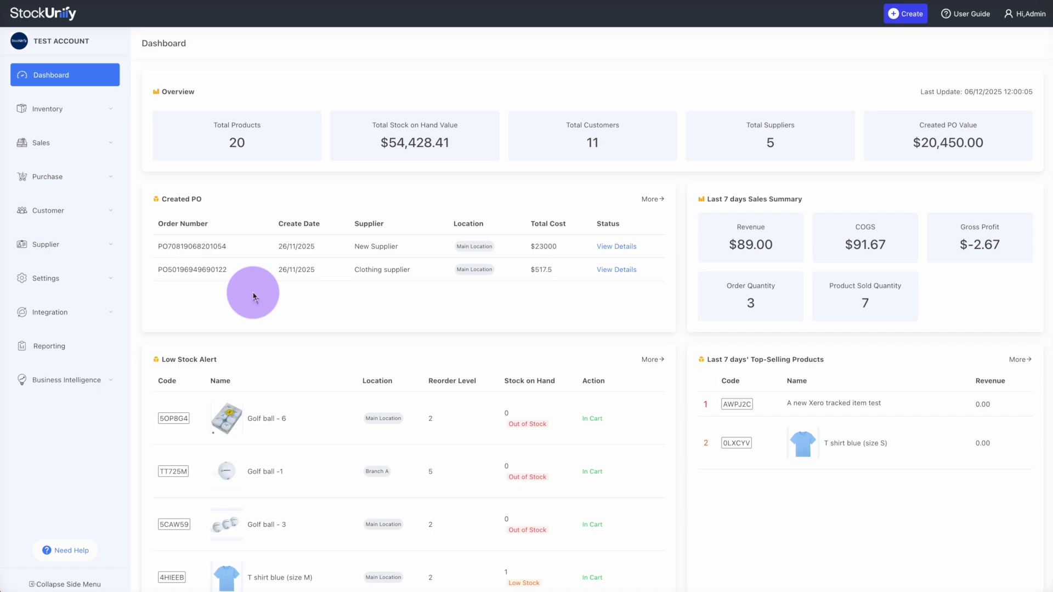
click(94, 310)
click(63, 340)
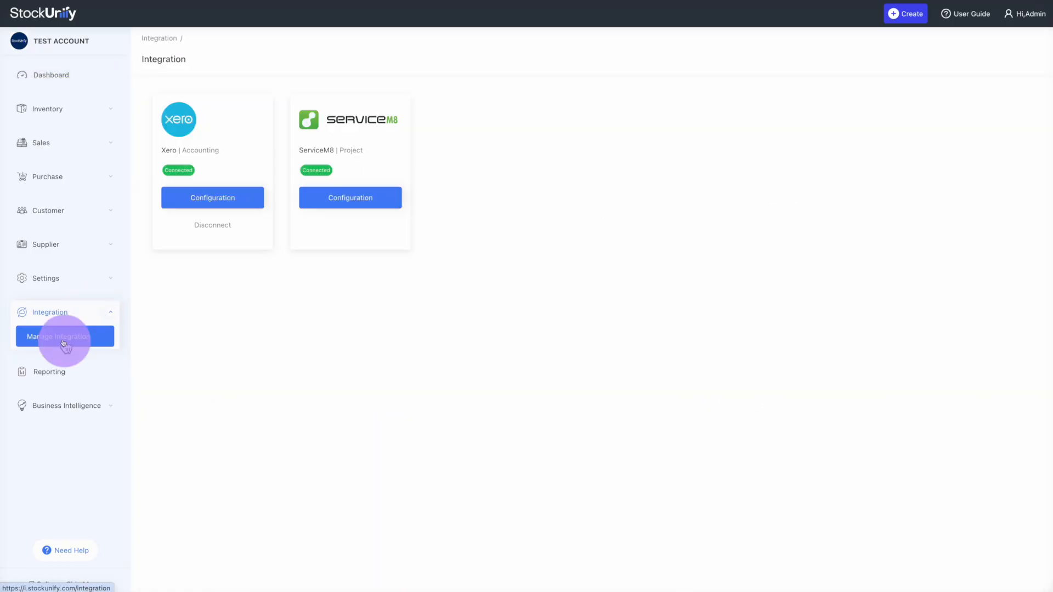
click(207, 202)
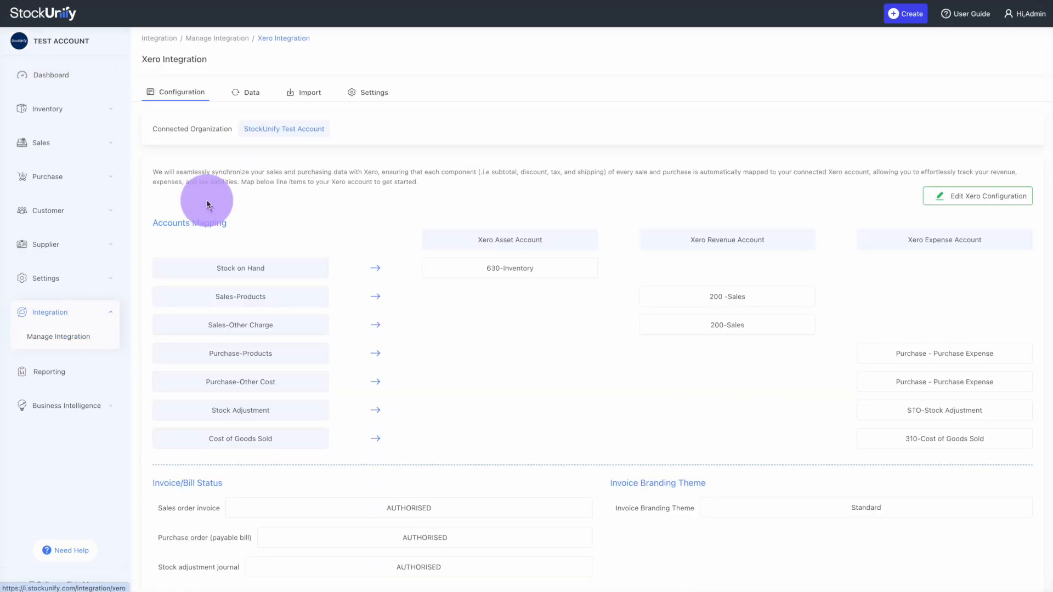
Run an Import Products from Xero task from the Import tab
click(319, 97)
click(207, 157)
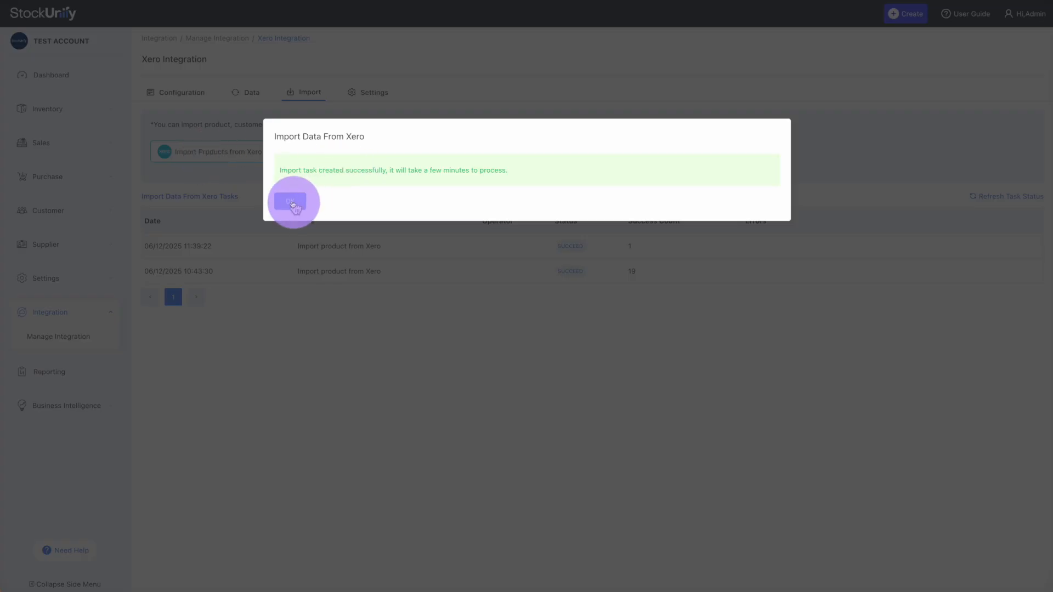
click(290, 202)
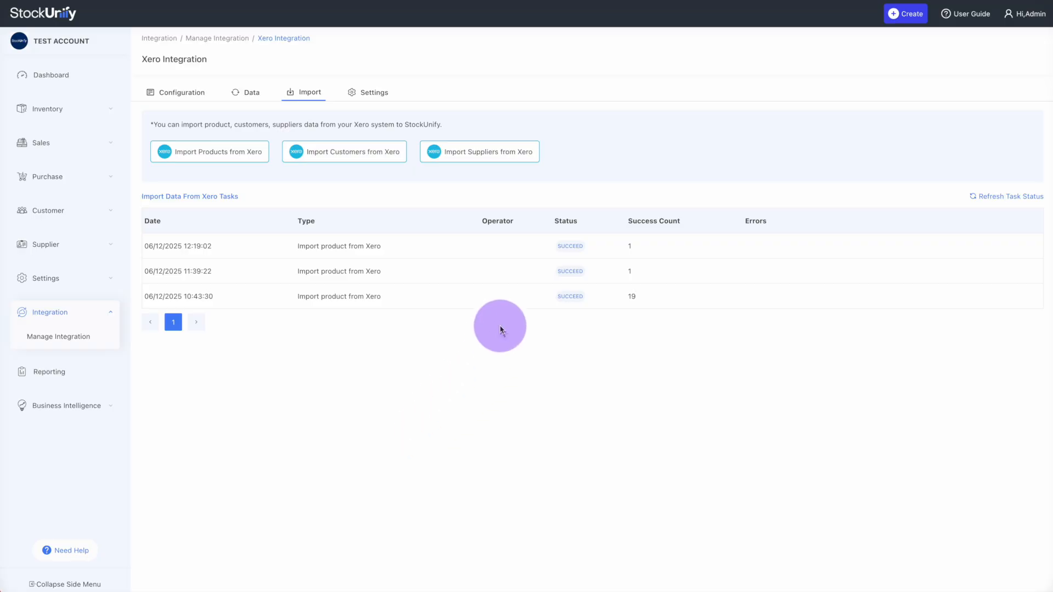
Open the Product List under Inventory and scroll through the products
click(87, 113)
click(68, 133)
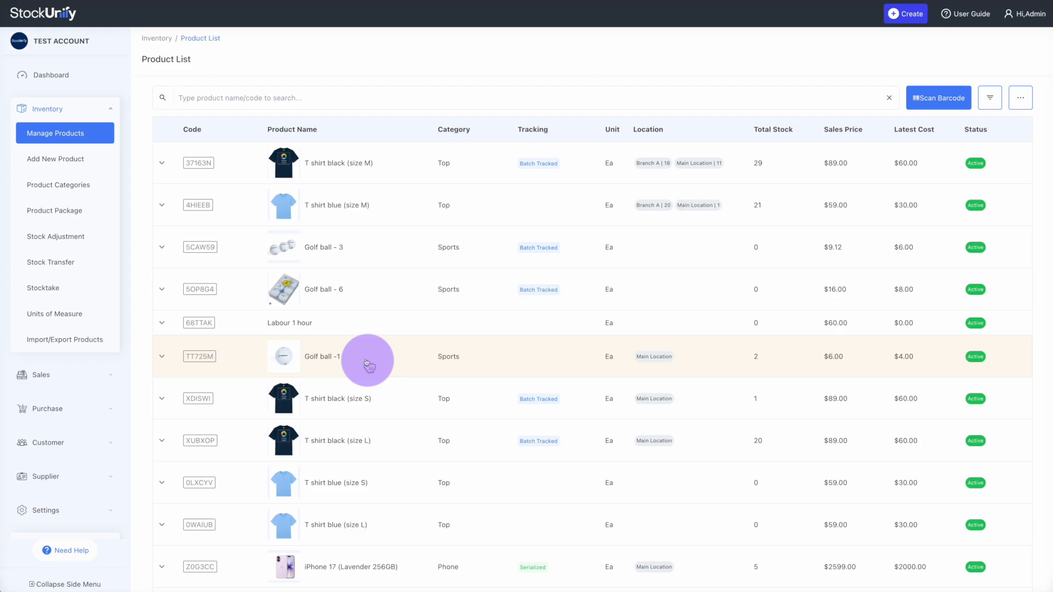
scroll(367, 362, down, 1)
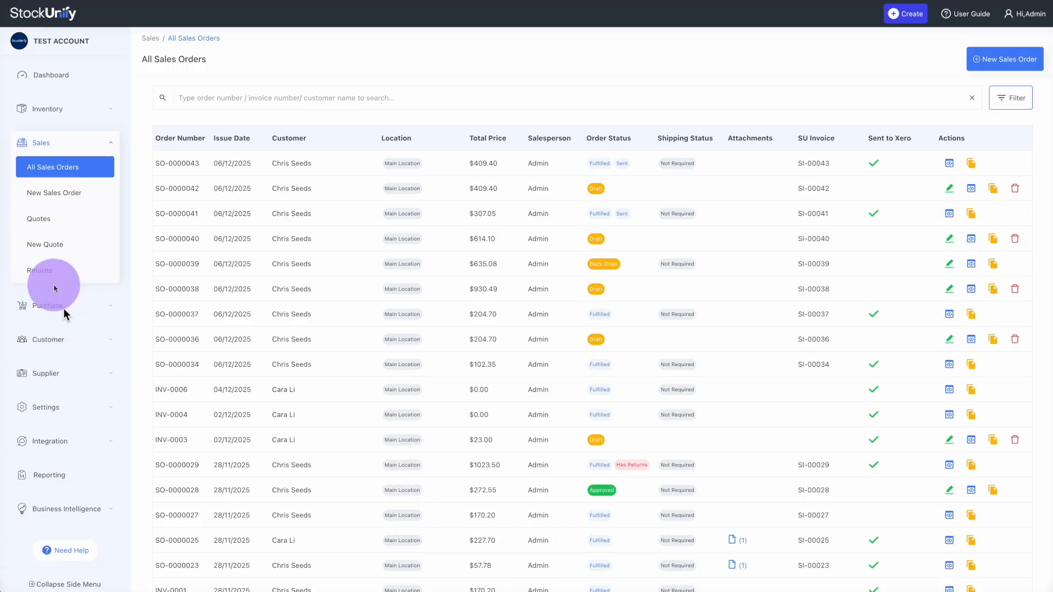
Start a new sales quote expiring on 25/12/2025
click(50, 220)
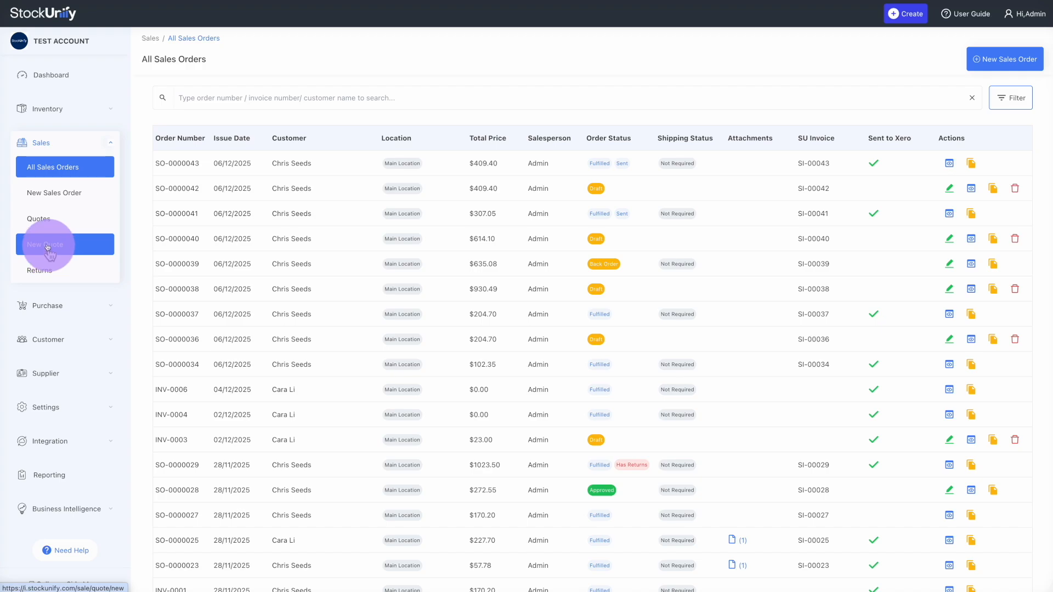
click(48, 246)
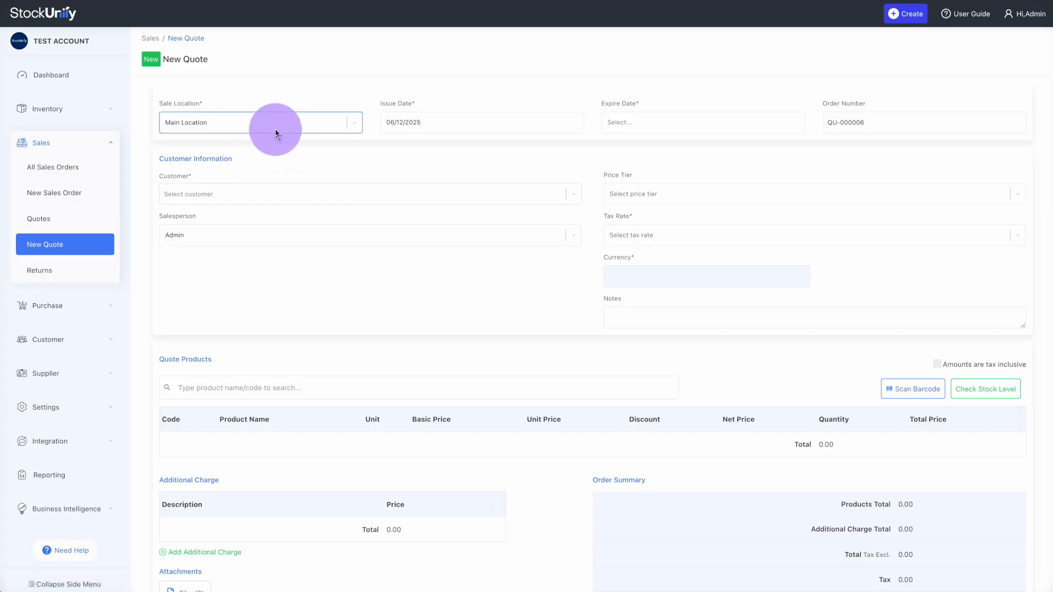
click(651, 122)
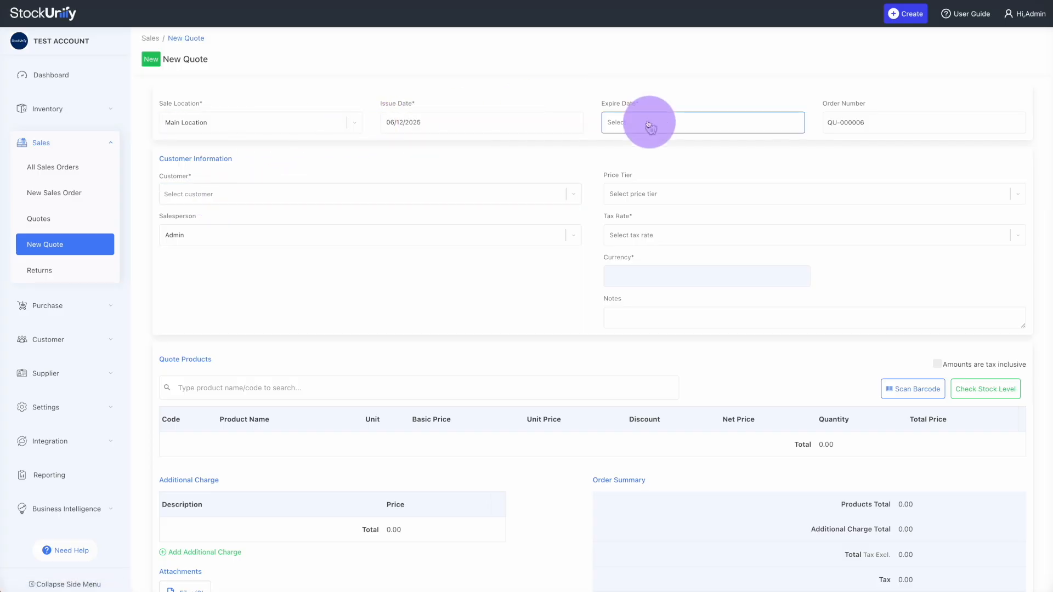
click(685, 239)
click(916, 127)
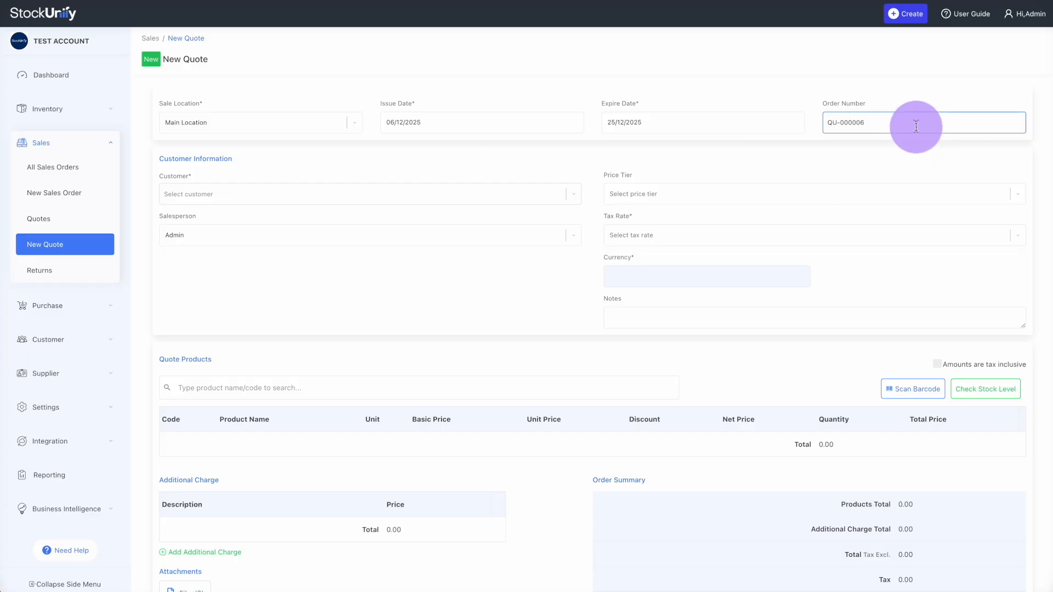
Choose the existing customer for the quote, auto-filling GST (15.00%) tax and NZD currency
click(238, 191)
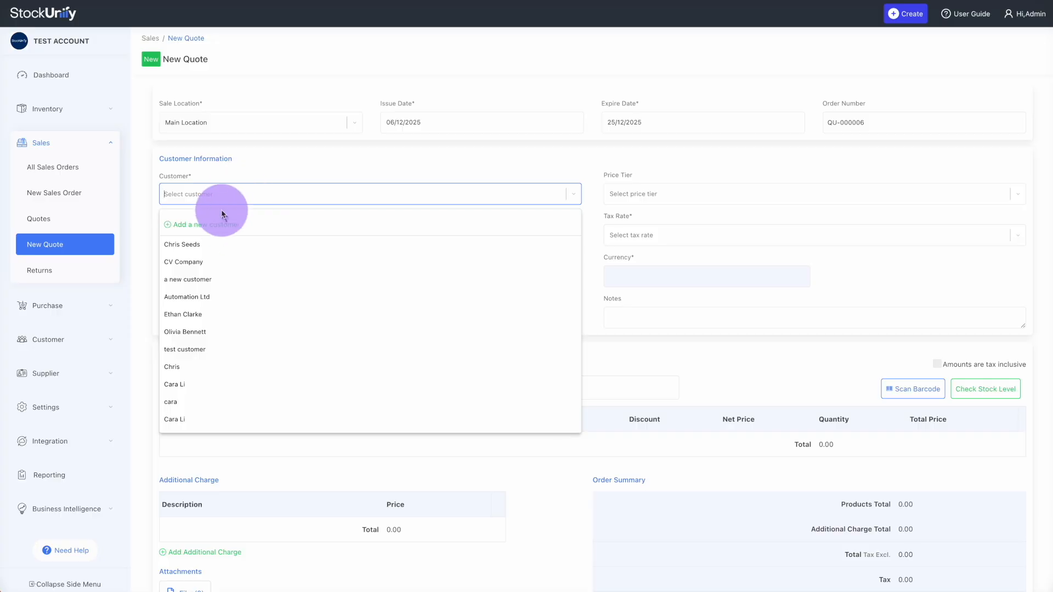
text(chris)
click(190, 247)
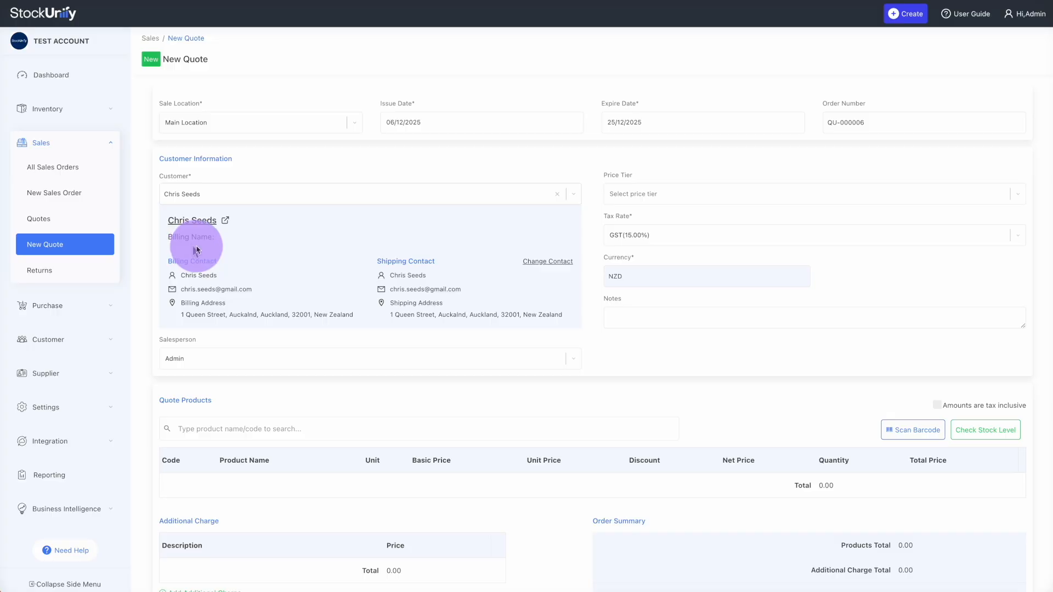
click(280, 197)
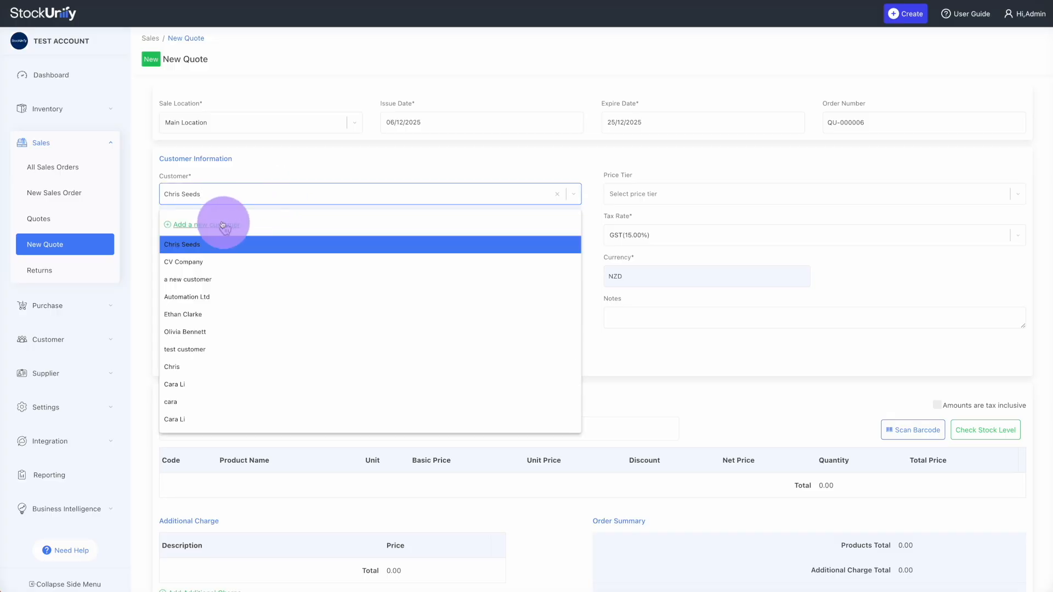
click(265, 194)
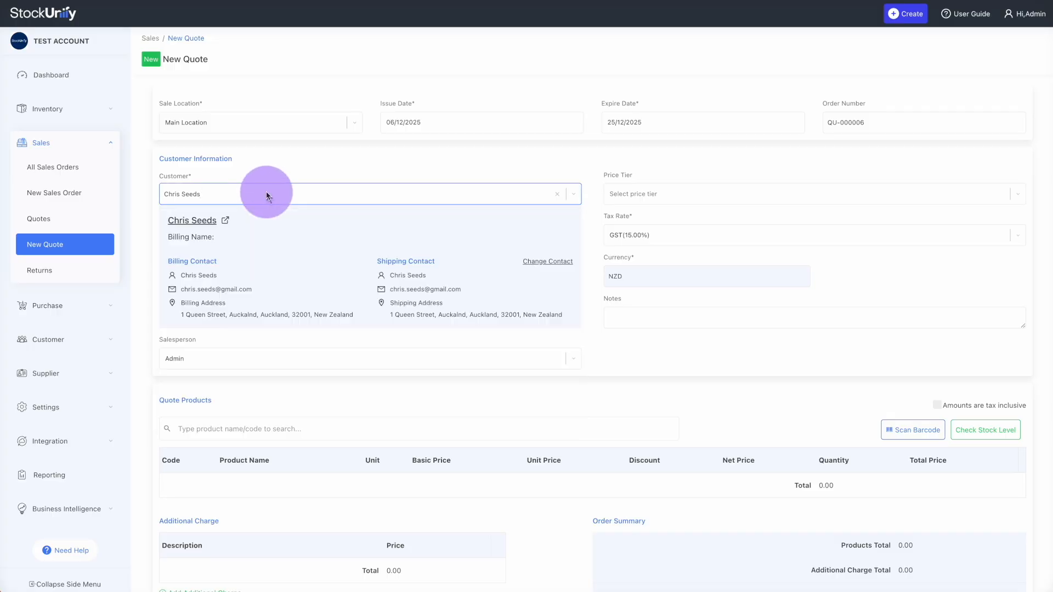
scroll(265, 322, down, 1)
click(247, 367)
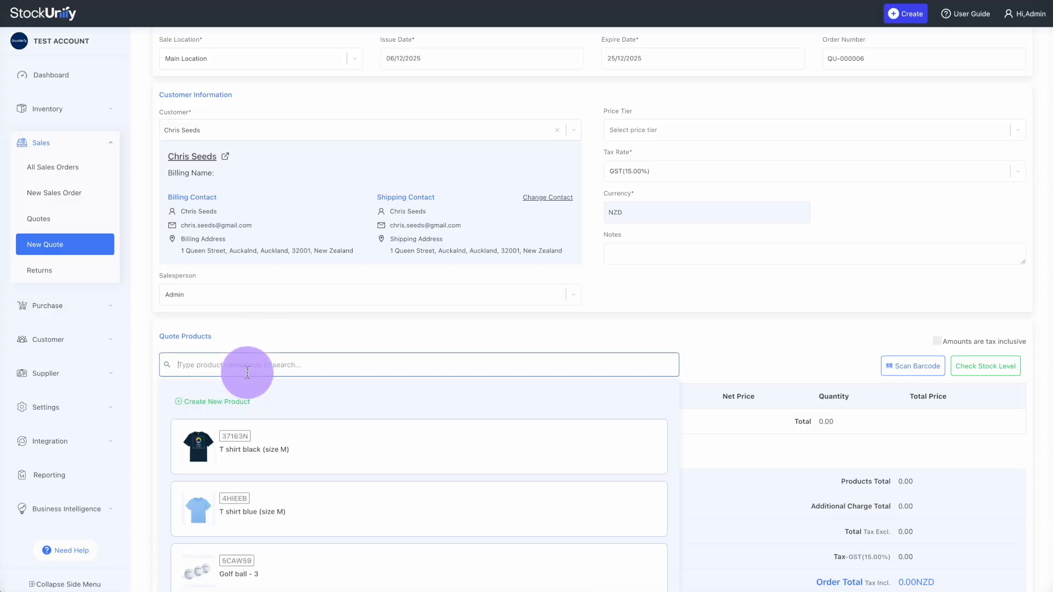
Add T shirt black in sizes M and S as two quote lines
text(black)
click(220, 492)
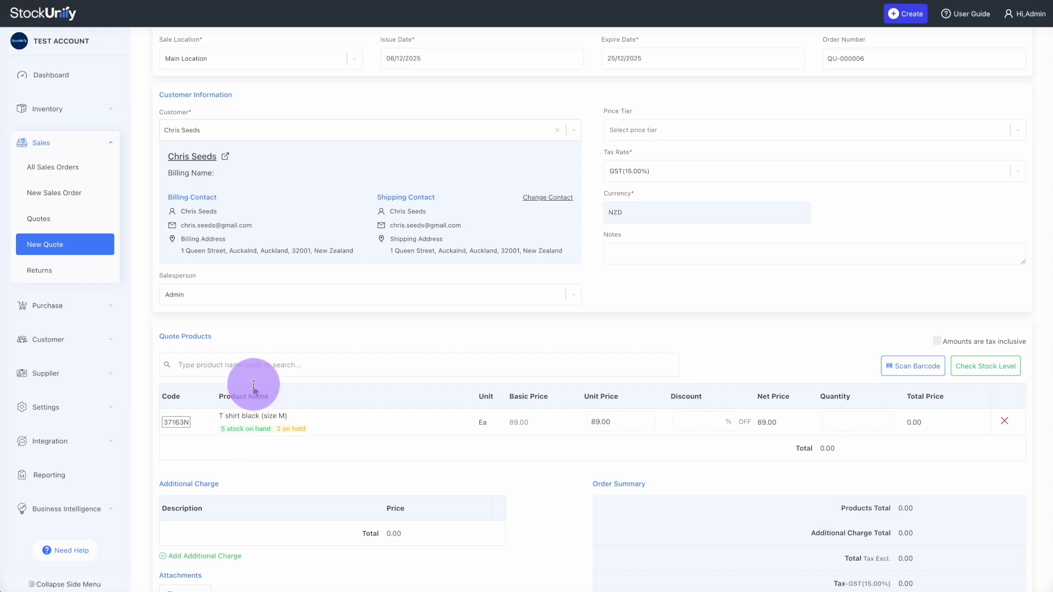
click(268, 367)
text(black)
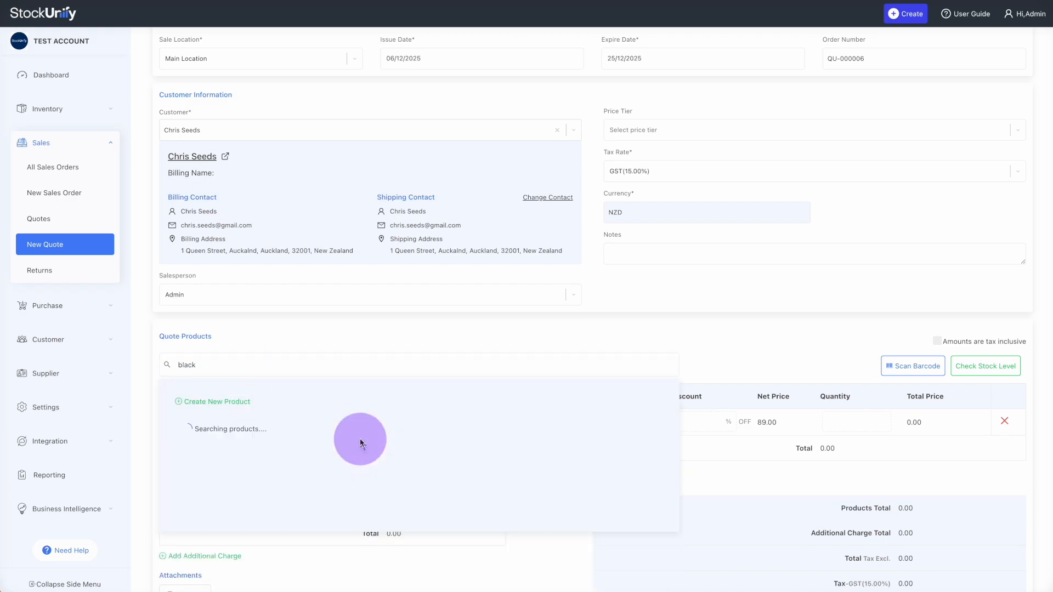
click(289, 530)
scroll(289, 530, down, 2)
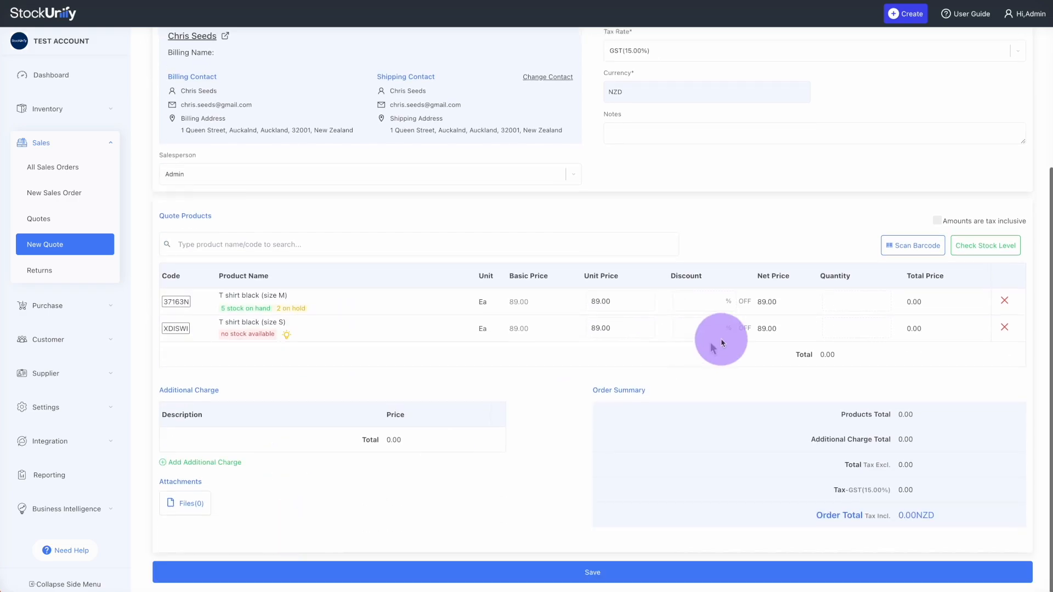
Set both line quantities to 2 and save the quote as QU-000006
click(831, 299)
text(2)
click(846, 328)
text(2)
click(506, 436)
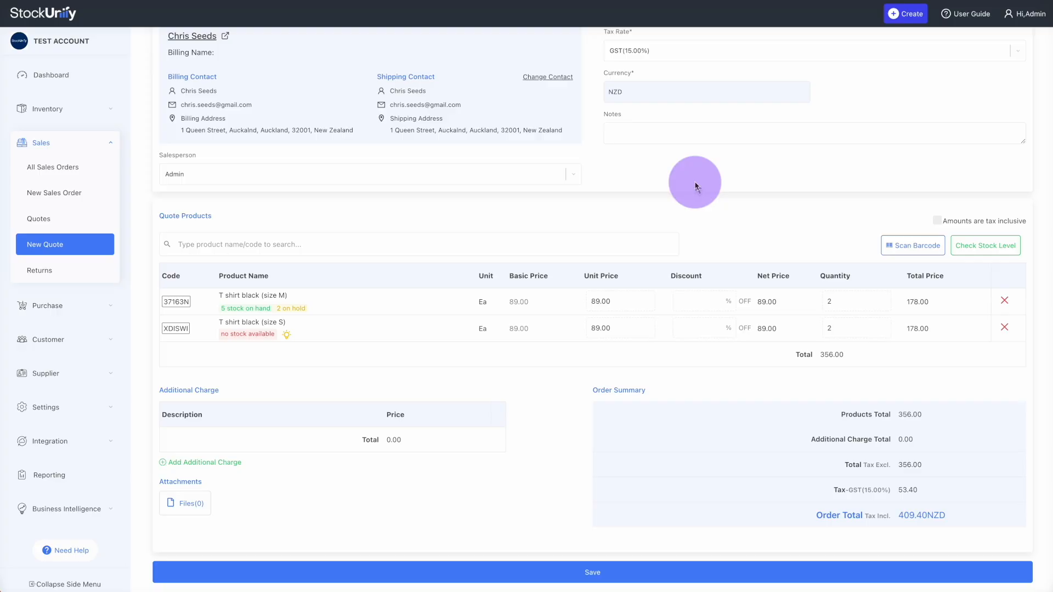
scroll(698, 181, up, 3)
scroll(696, 185, down, 3)
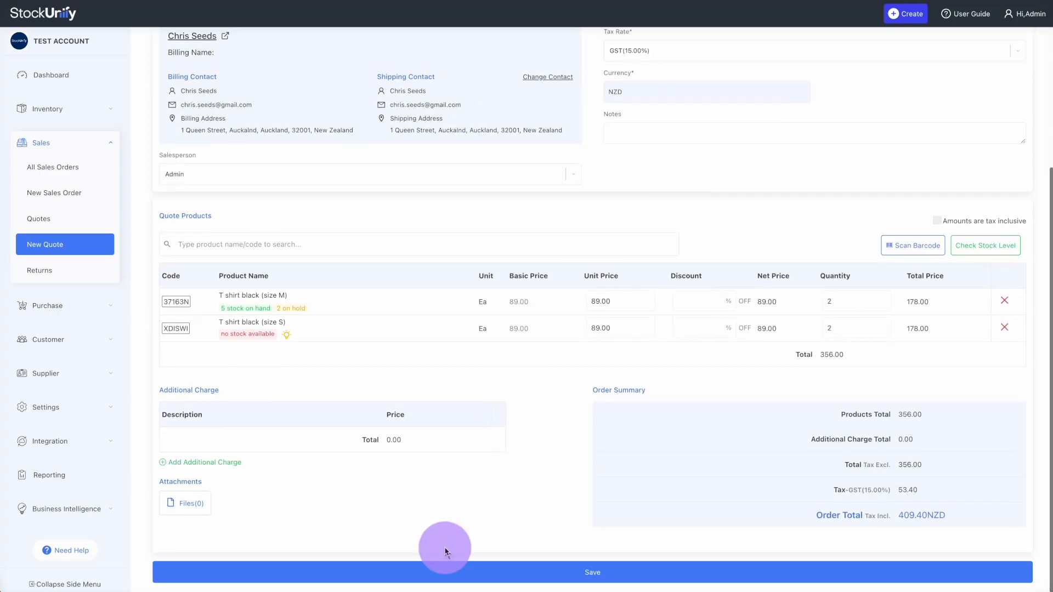
click(461, 571)
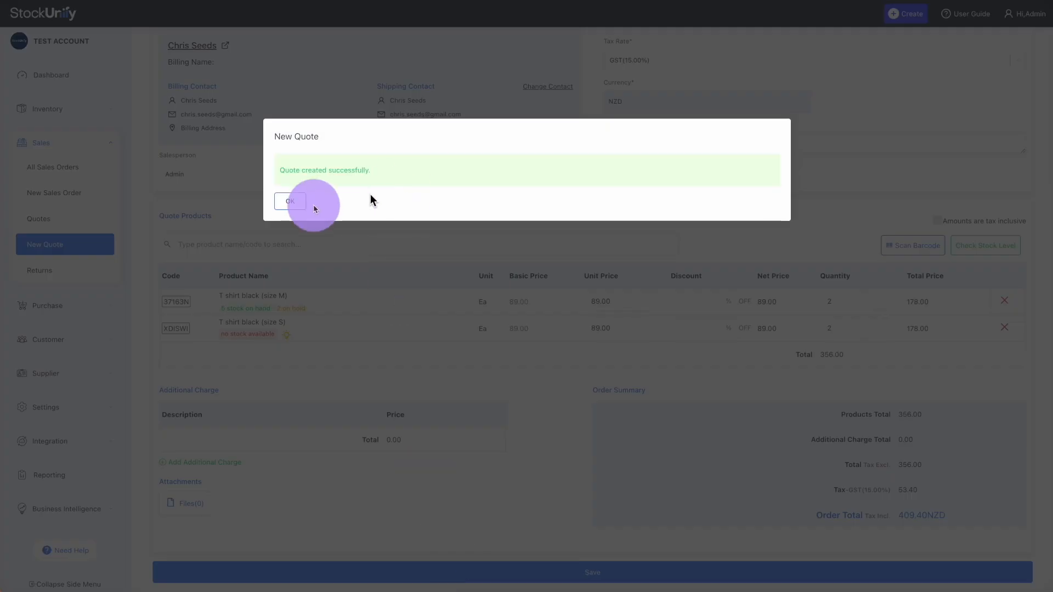
click(290, 201)
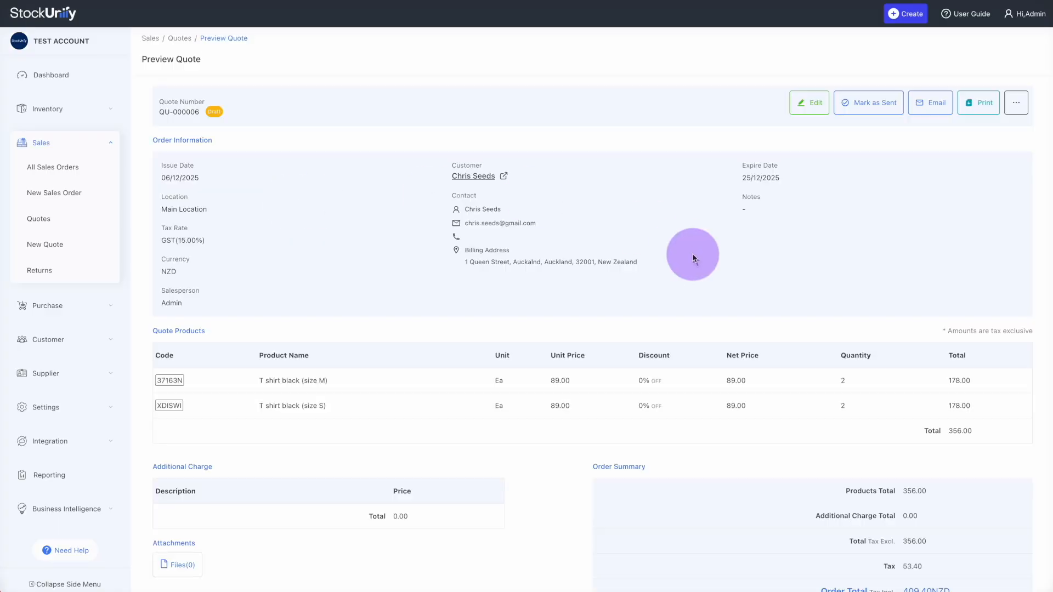
Email quote QU-000006 to the customer with the quote attached, then download its PDF
click(934, 106)
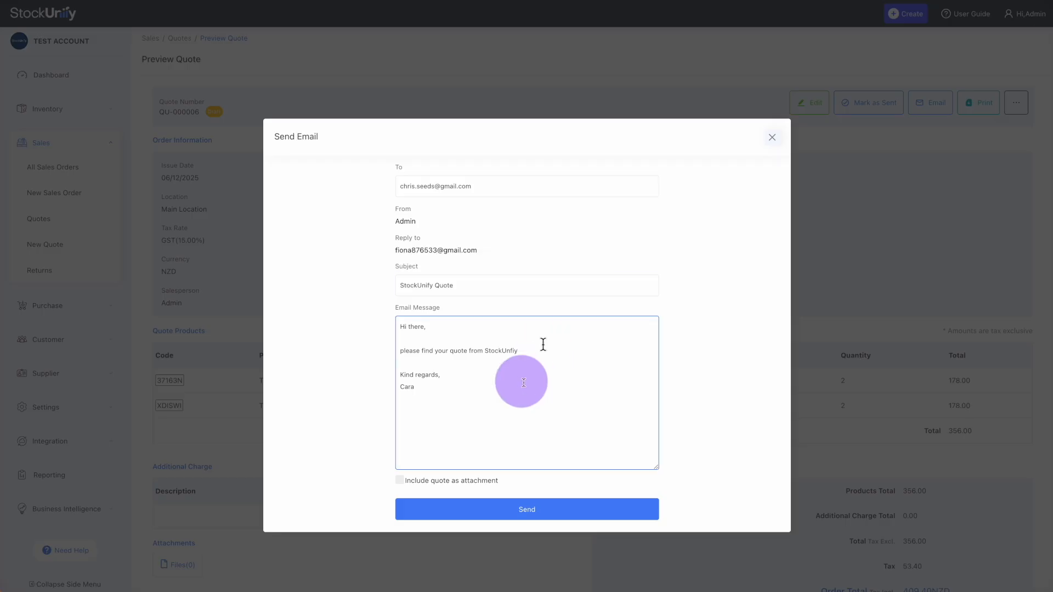
click(449, 482)
click(446, 514)
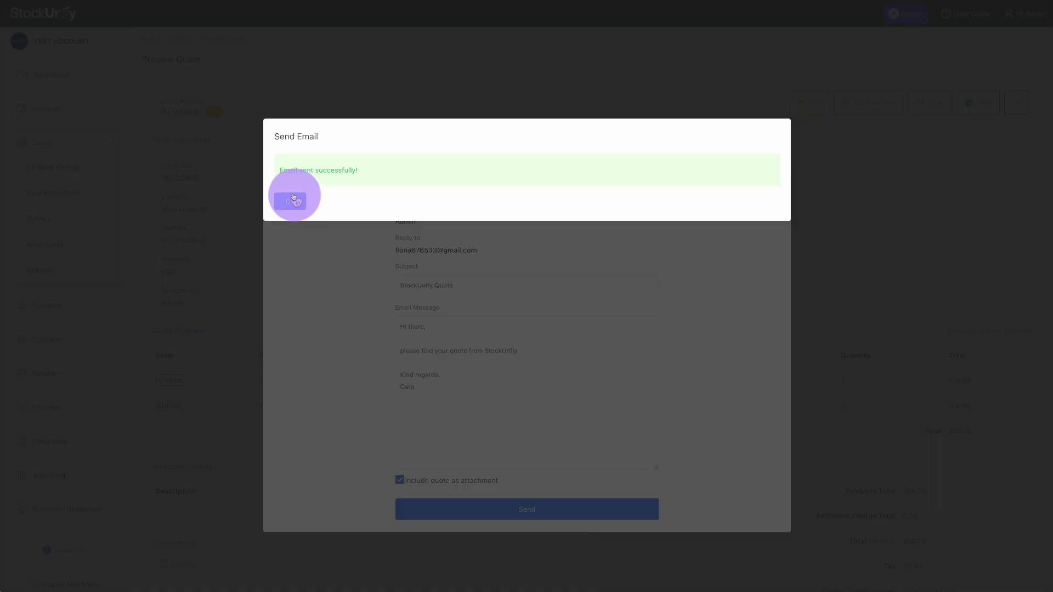
click(293, 199)
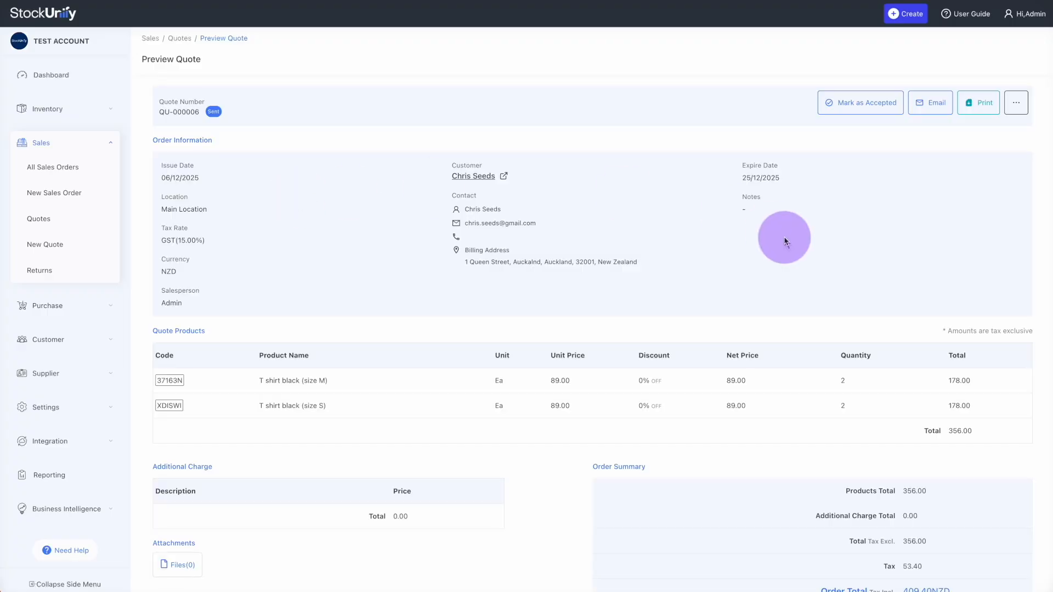
click(981, 107)
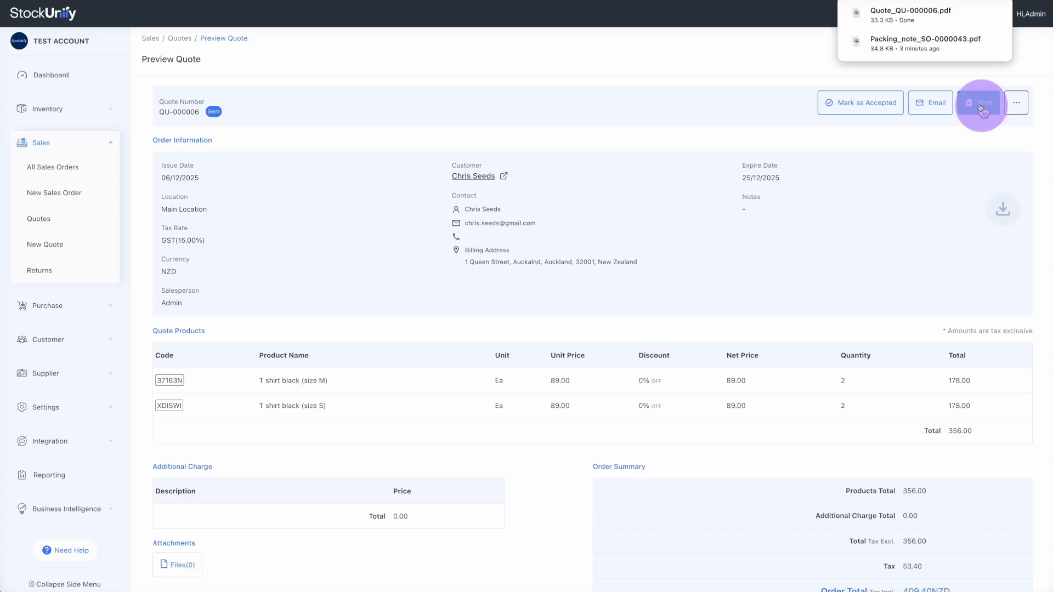
Check Quote_QU-000006.pdf shows both T-shirt lines and 409.4NZD total, then return to StockUnify
click(916, 8)
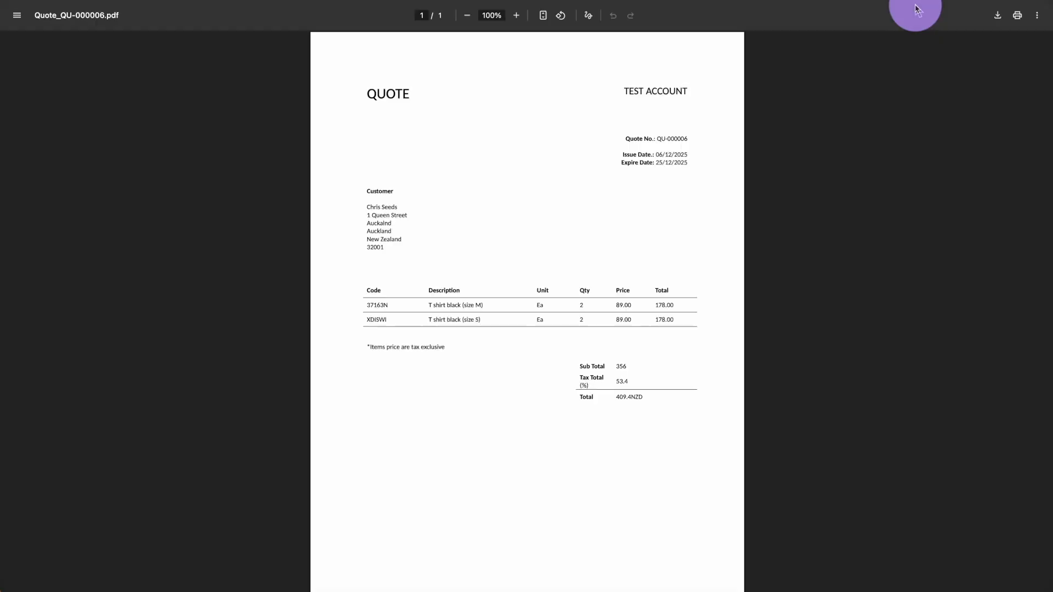
click(420, 223)
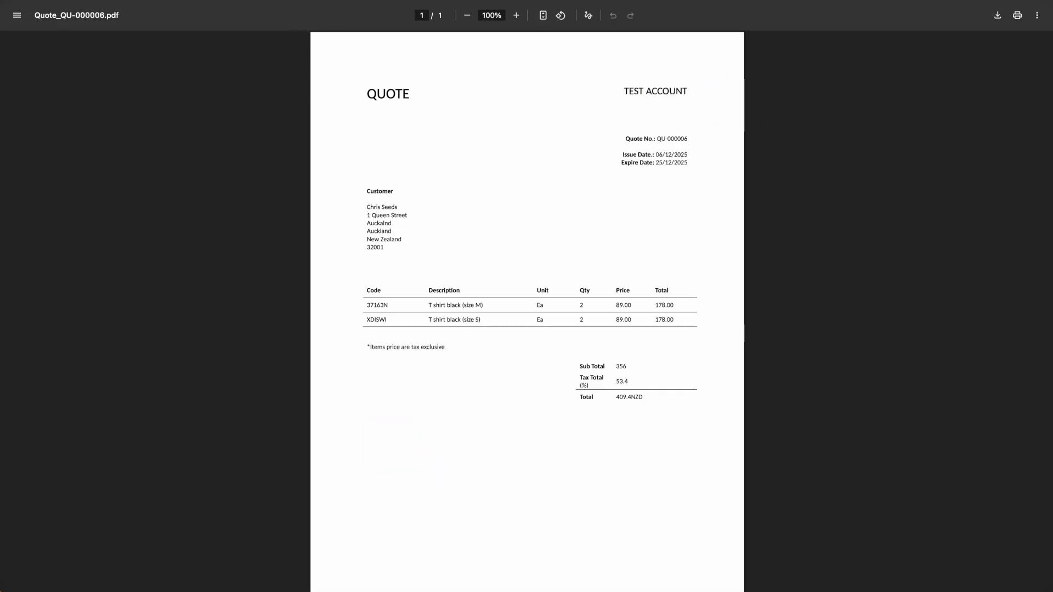
click(286, 1)
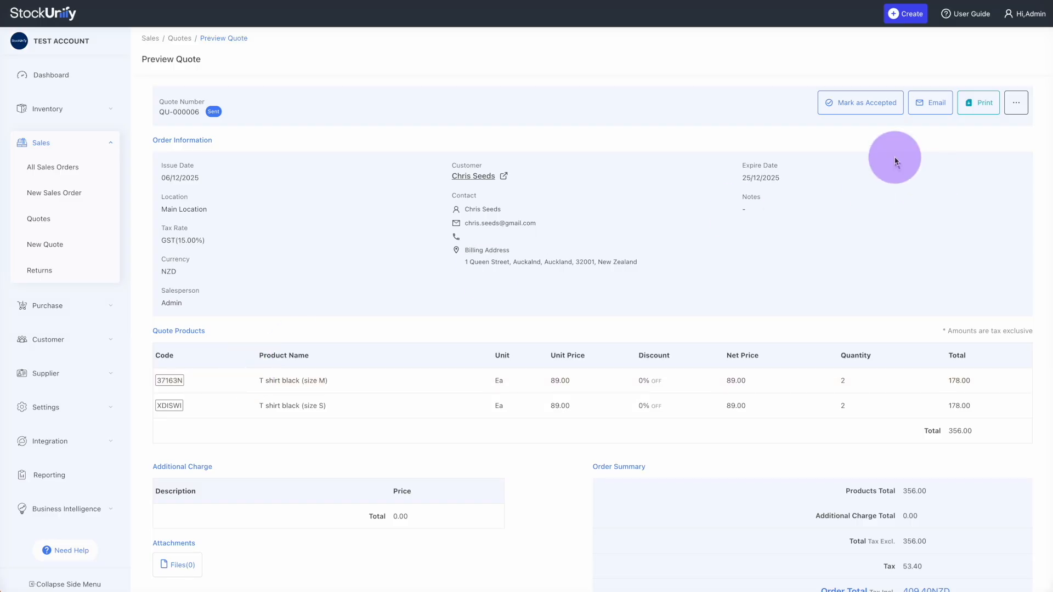
Mark quote QU-000006 accepted and completed, converting it into sales order SO-0000044
click(870, 110)
click(289, 200)
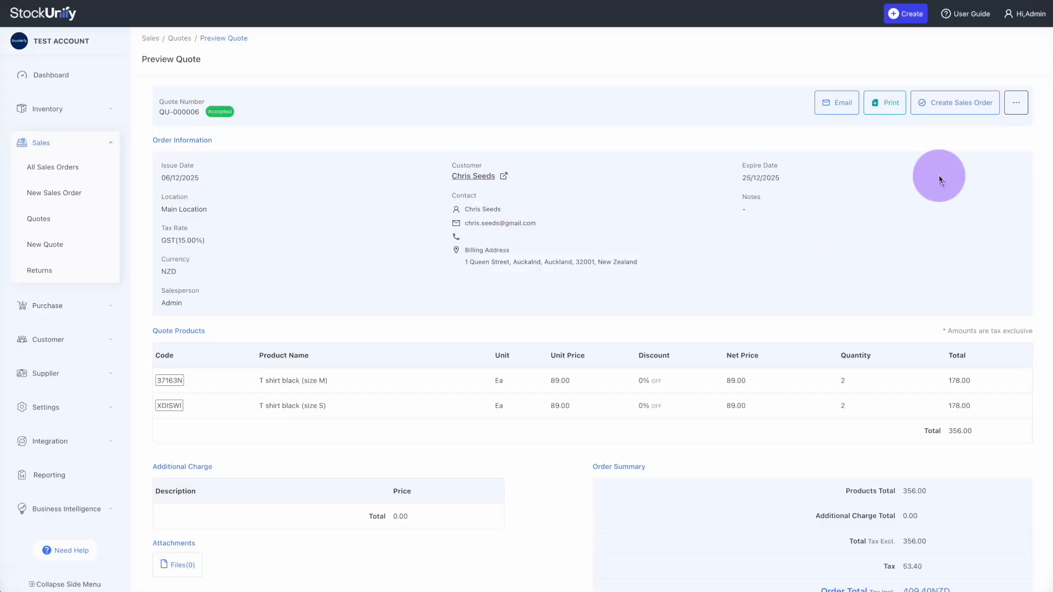
click(971, 106)
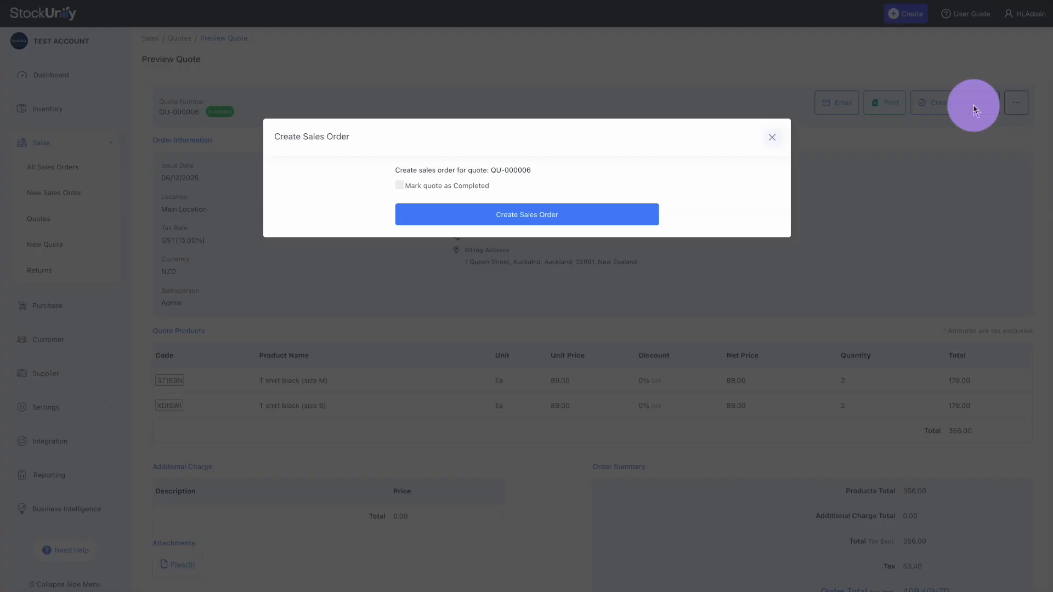
click(447, 186)
click(453, 215)
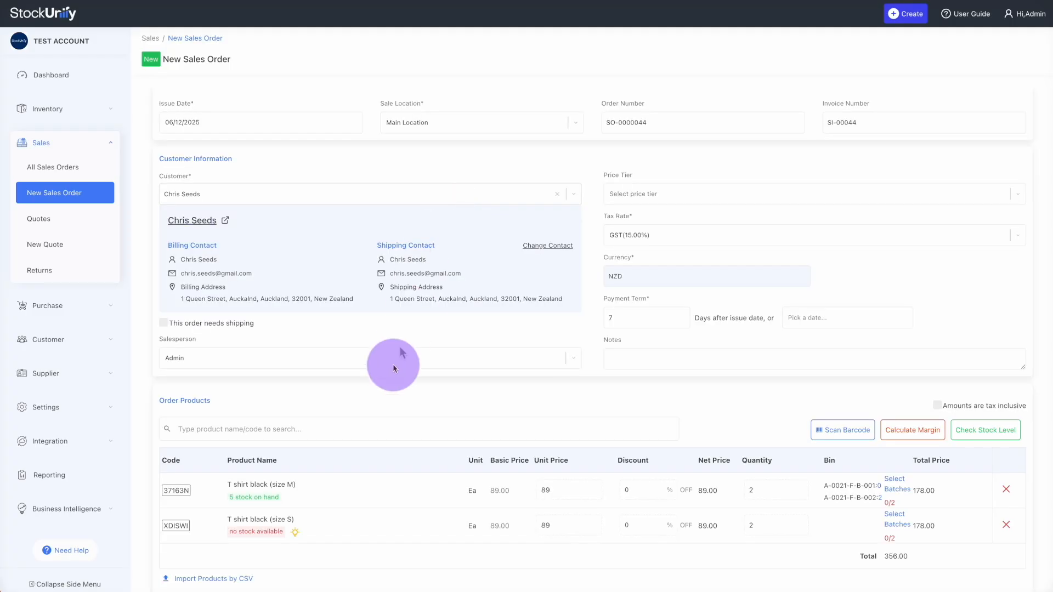
Save sales order SO-0000044 ($409.40) as a draft and return to All Sales Orders
scroll(395, 359, down, 1)
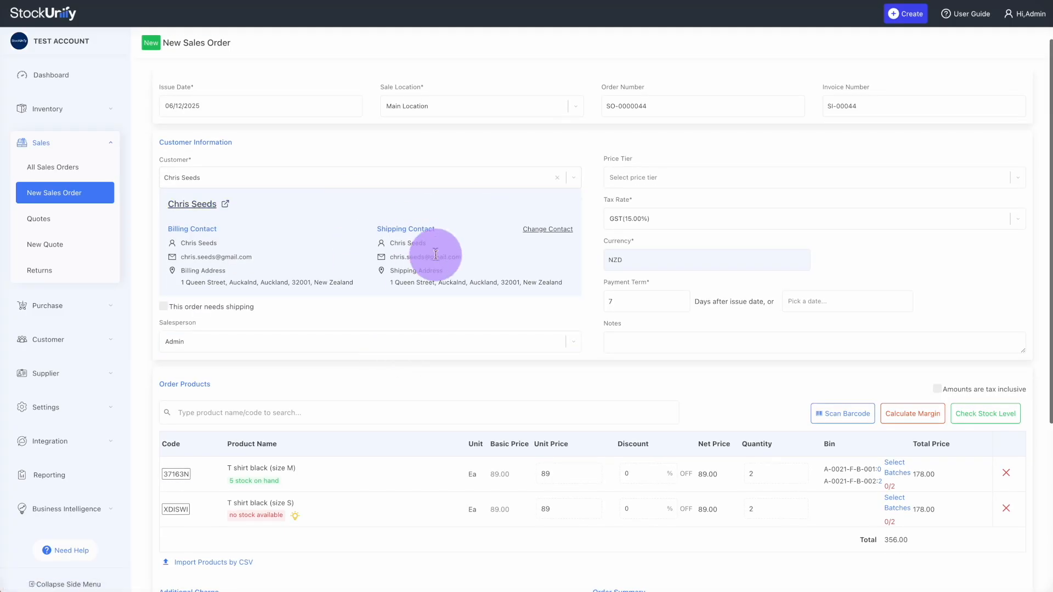
scroll(436, 255, down, 5)
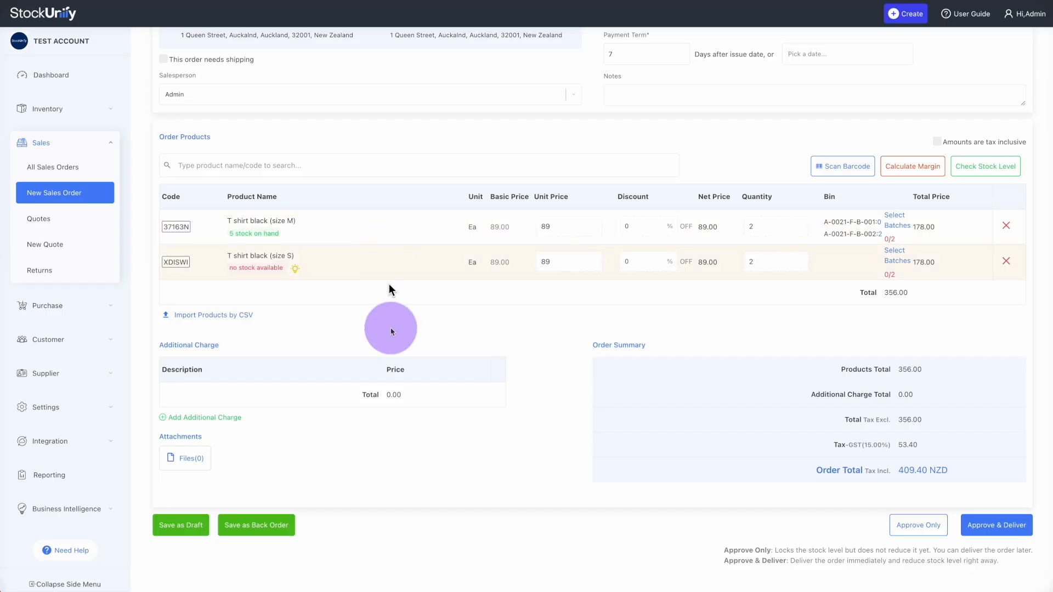
click(181, 525)
click(299, 192)
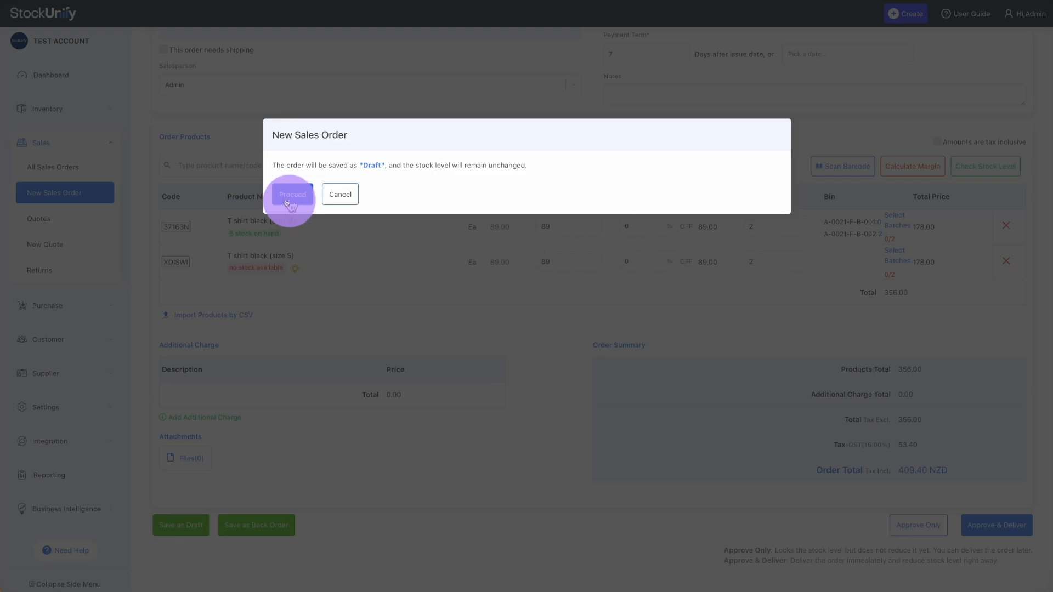
click(298, 217)
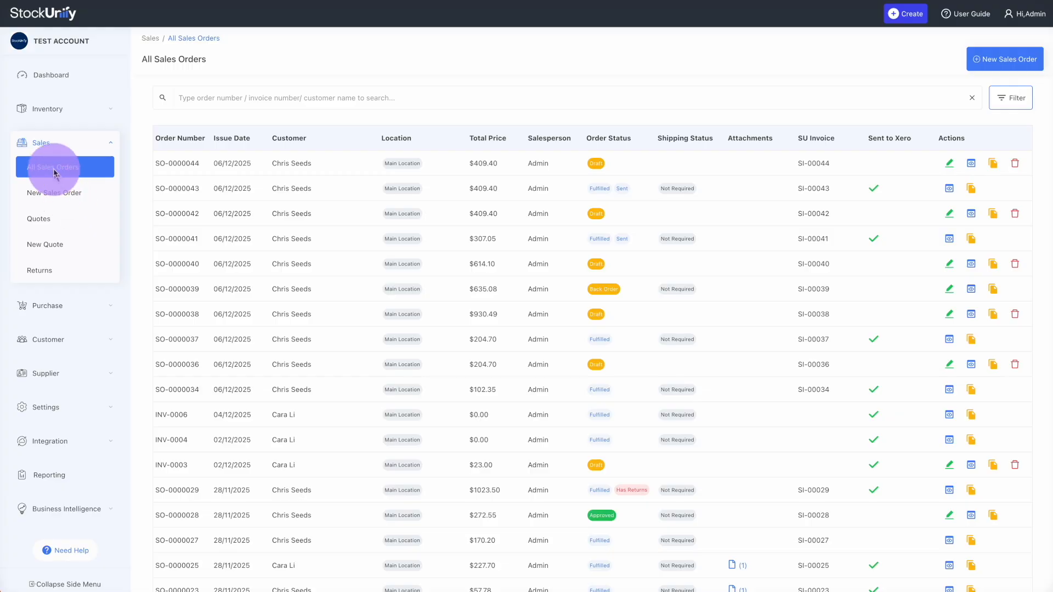
Start sales order SO-0000045 for the existing customer, auto-filling GST (15.00%), NZD and 7-day terms
click(60, 200)
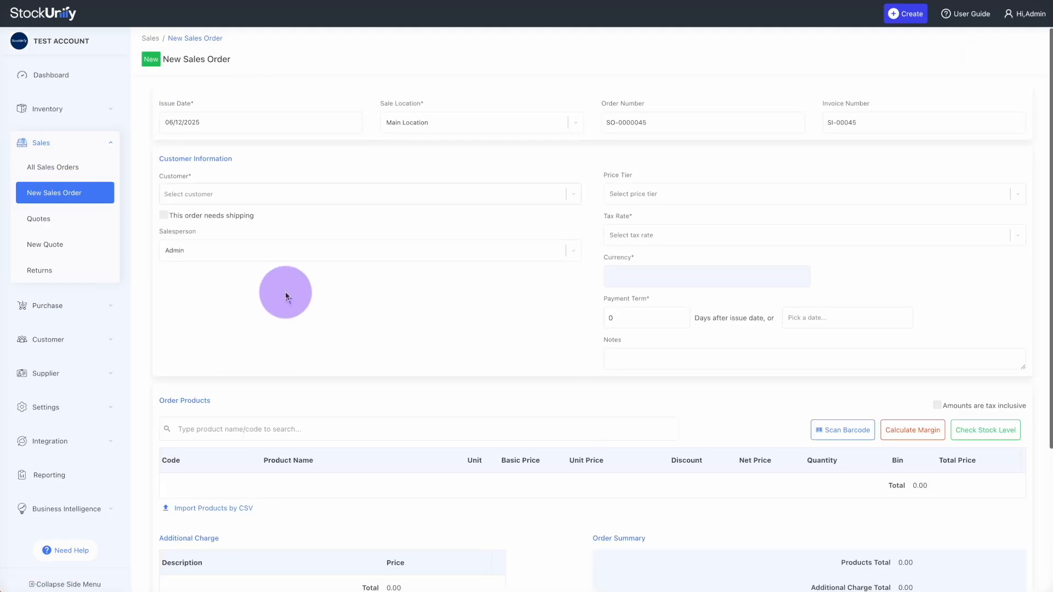
scroll(282, 291, down, 1)
click(279, 187)
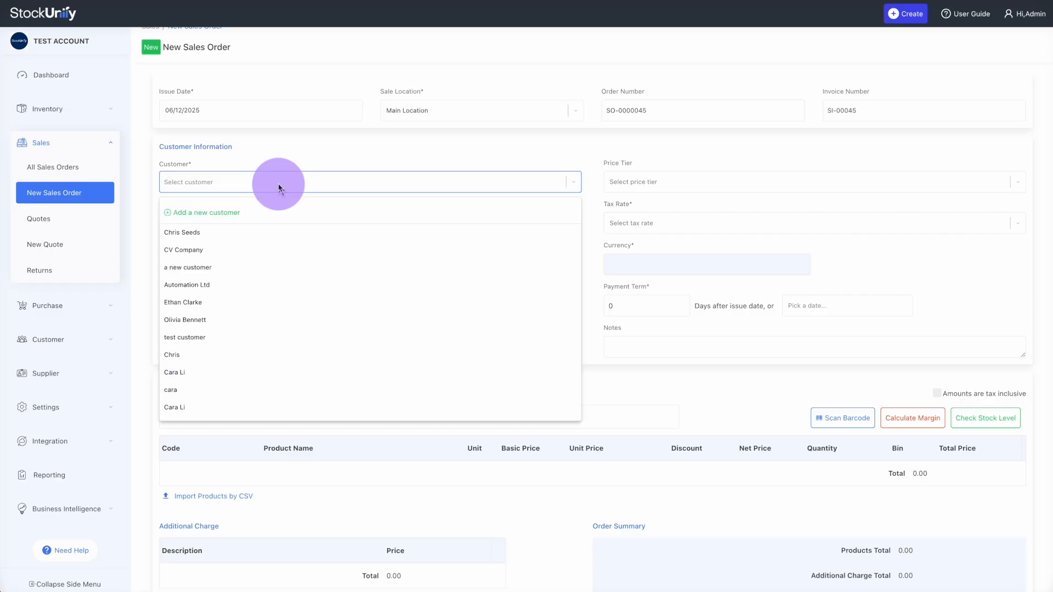
text(chris)
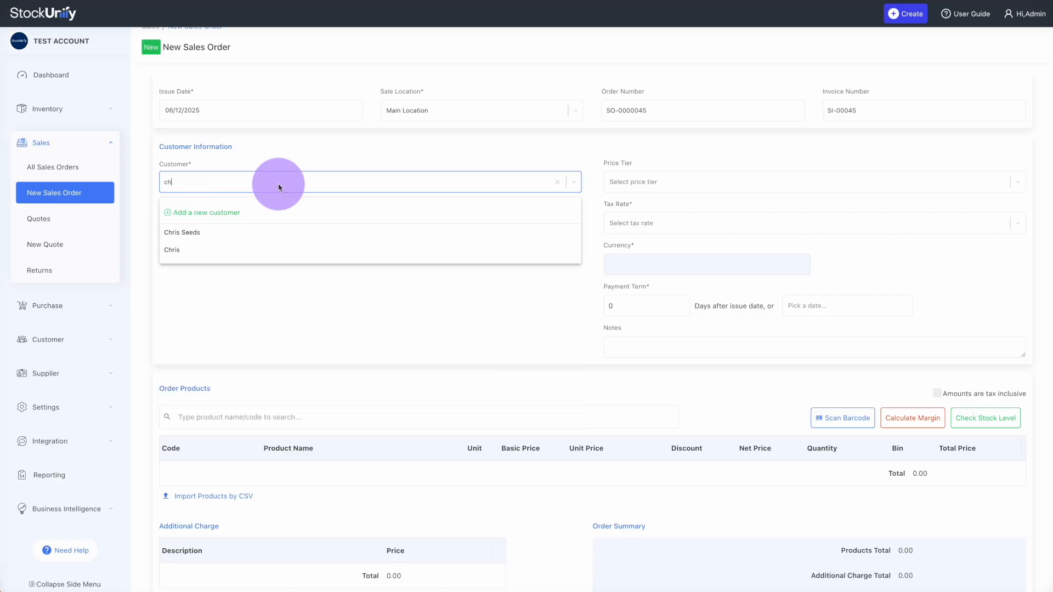
click(210, 236)
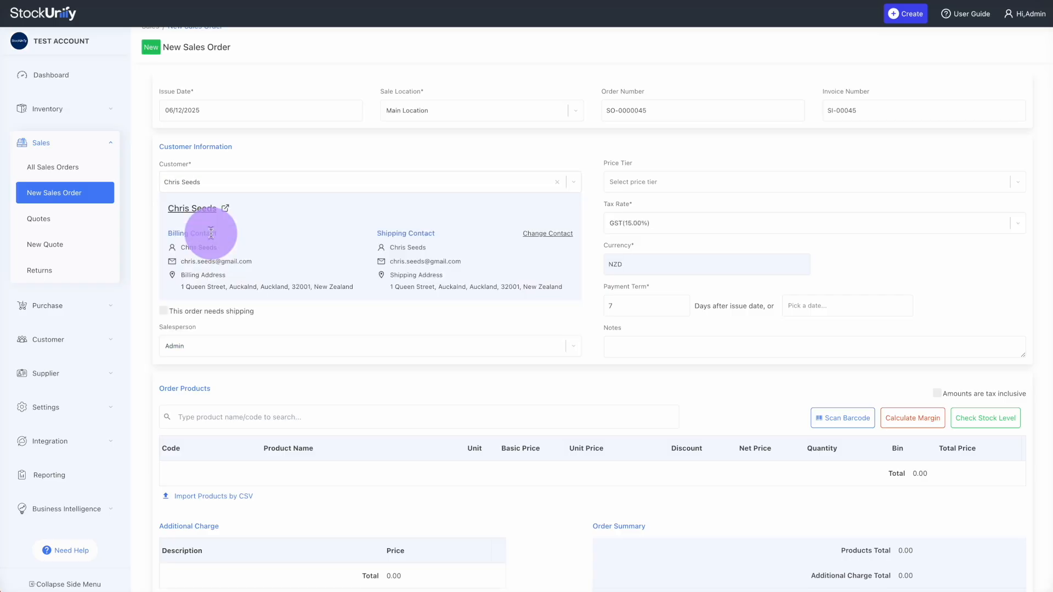
click(250, 188)
click(207, 214)
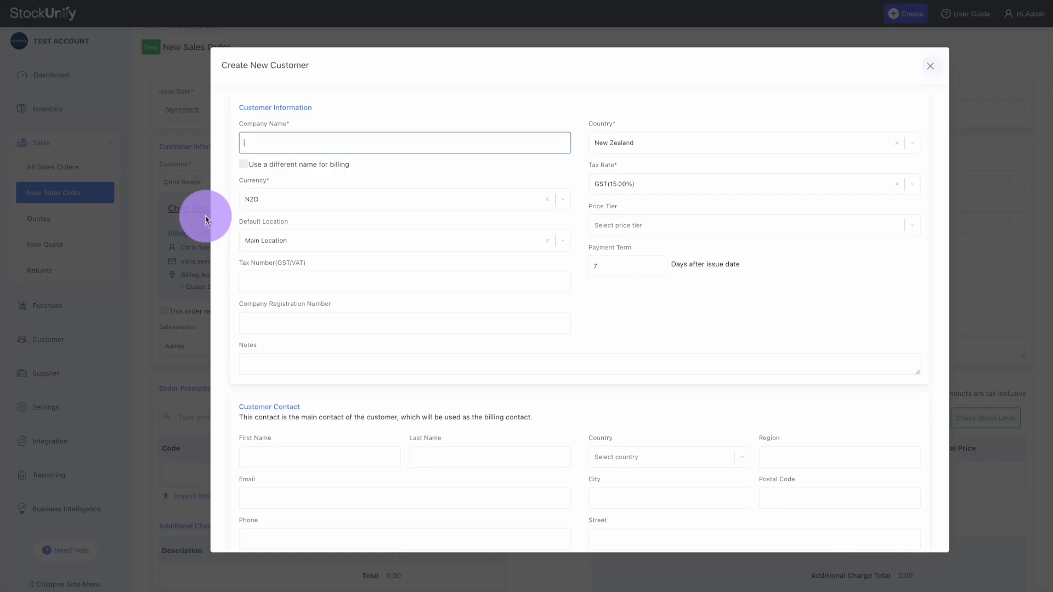
click(935, 67)
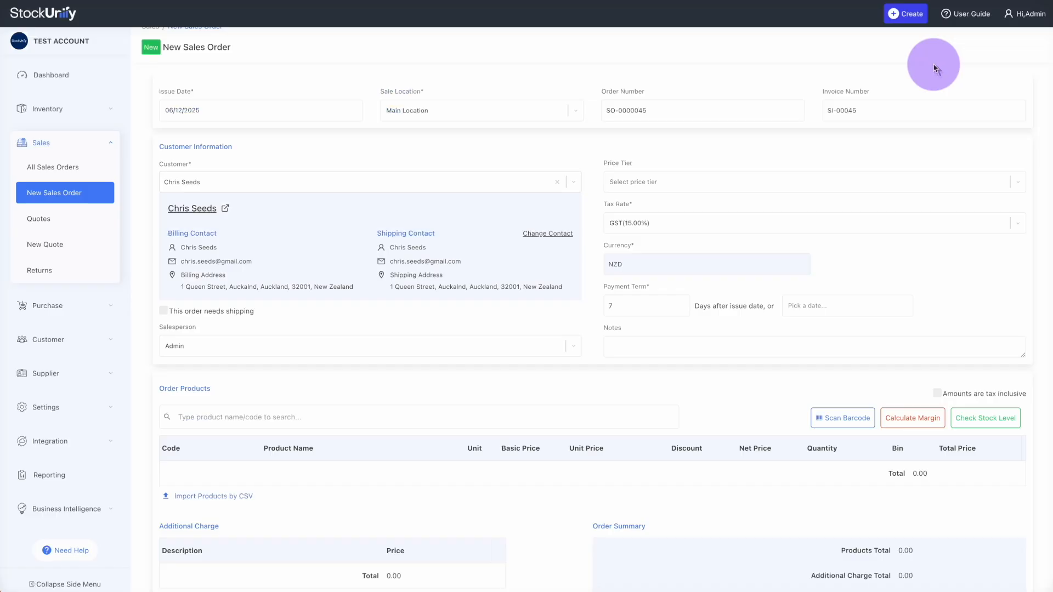
Add T shirt black in sizes M, S and L to the order at 89.00 each
scroll(552, 365, down, 2)
click(307, 327)
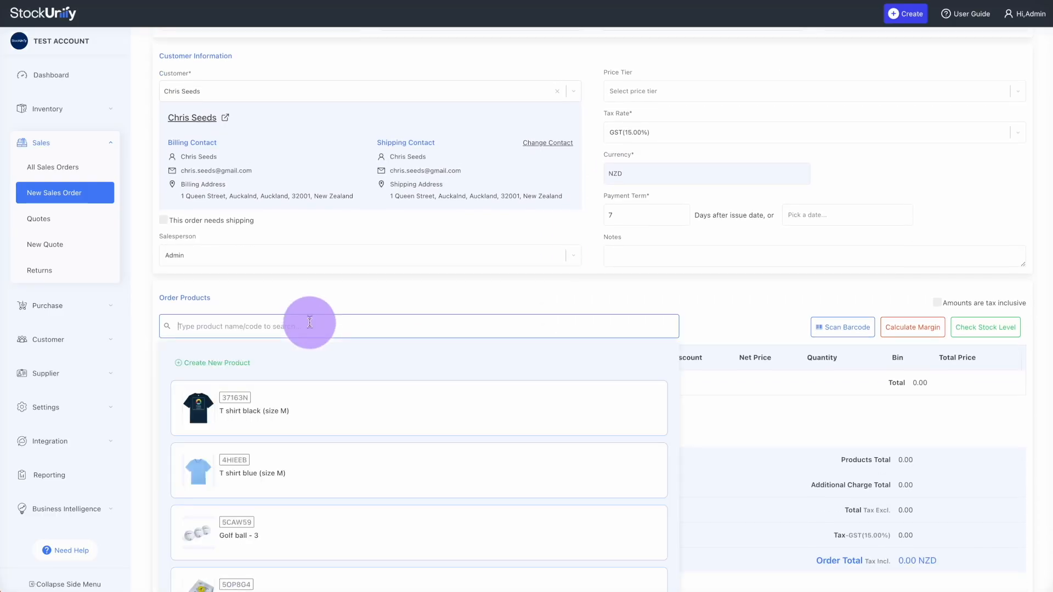
text(black)
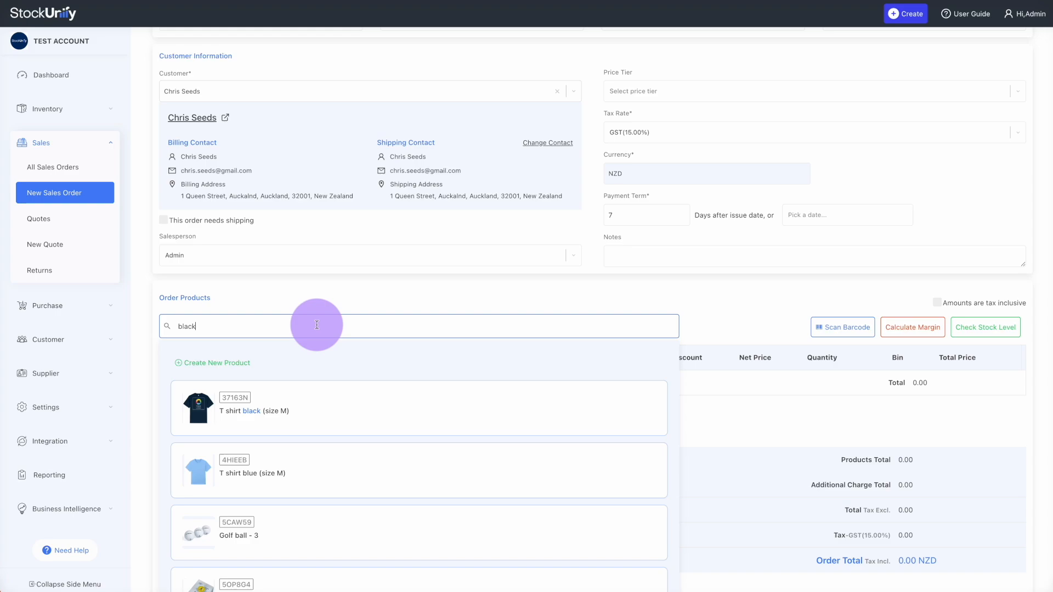
click(242, 436)
click(275, 331)
text(black)
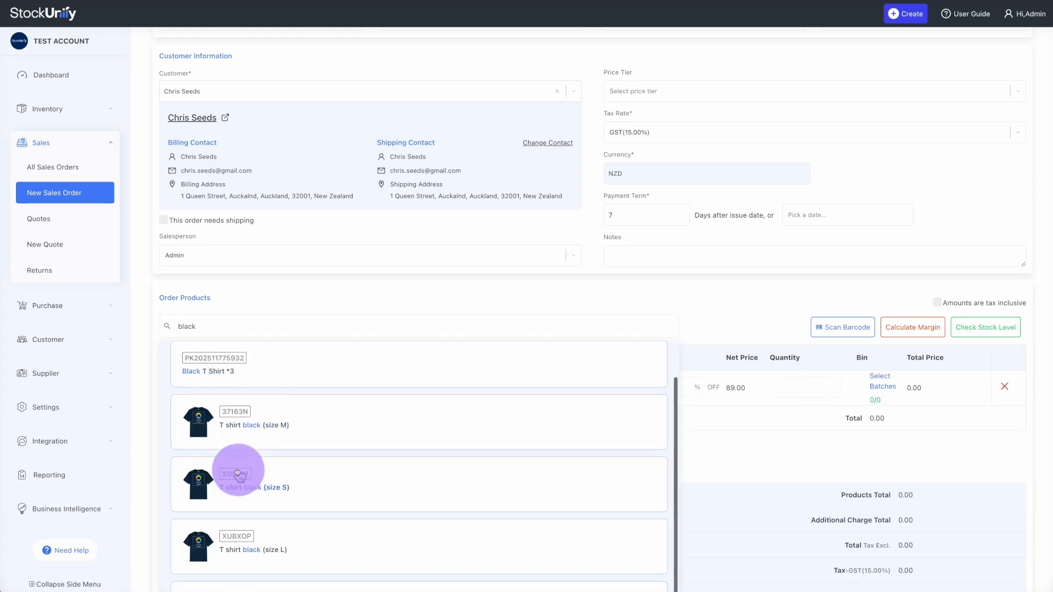
click(234, 470)
click(273, 319)
text(bla)
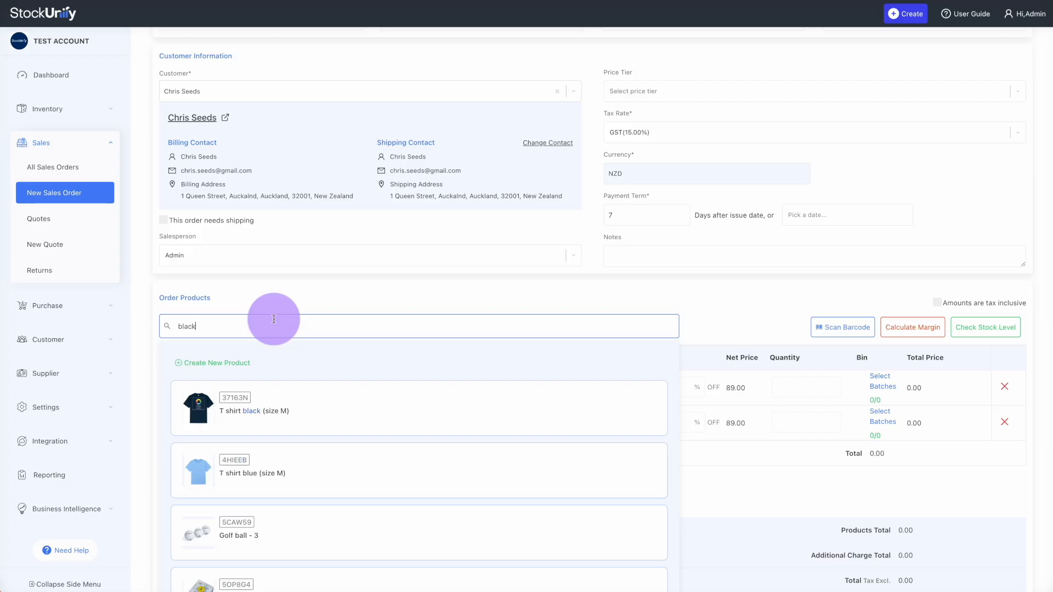
click(252, 531)
click(435, 317)
scroll(433, 315, down, 4)
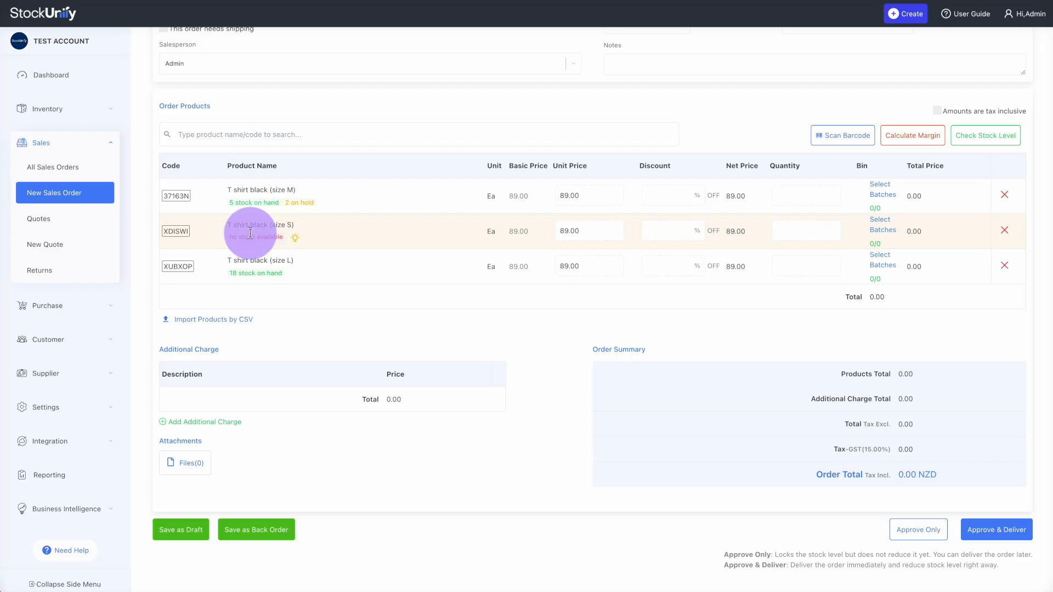
Put the out-of-stock size S black T shirt into the reorder cart
click(296, 242)
click(362, 210)
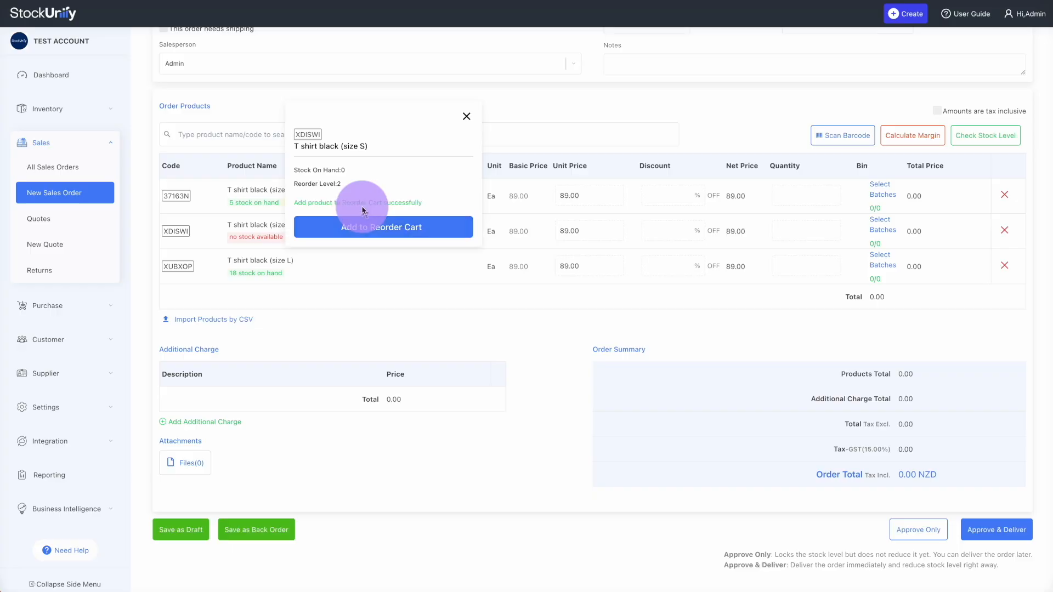
click(466, 116)
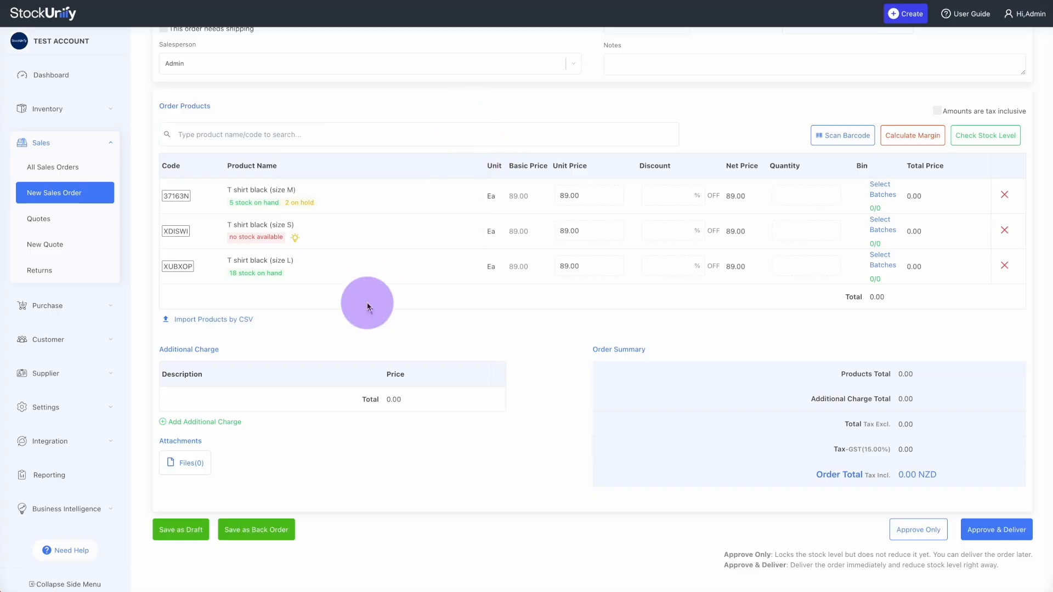
scroll(265, 484, up, 1)
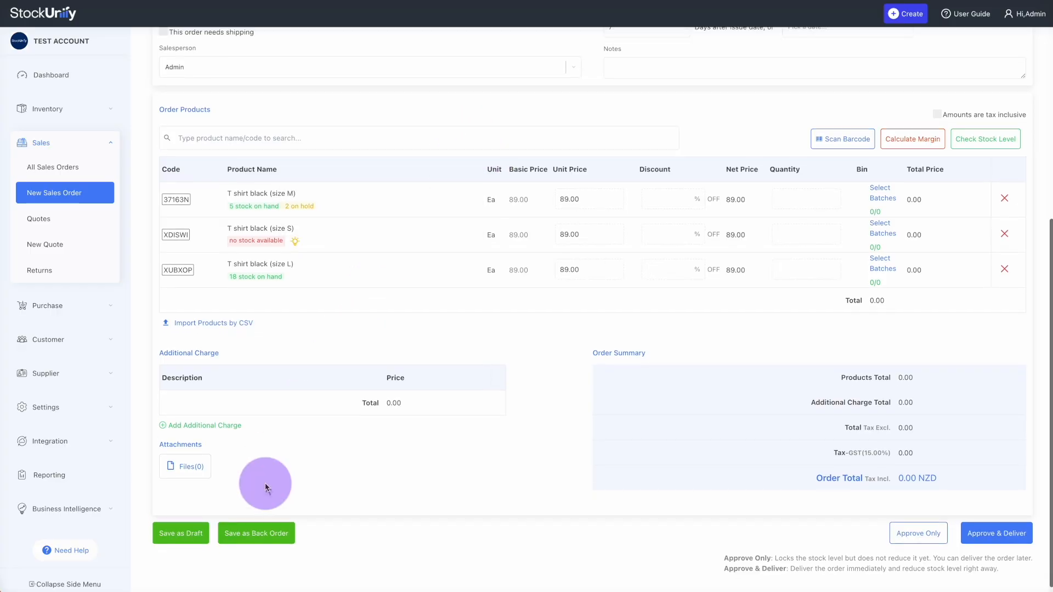
Add a 'shipping' additional charge of 20.00 to the order
click(211, 461)
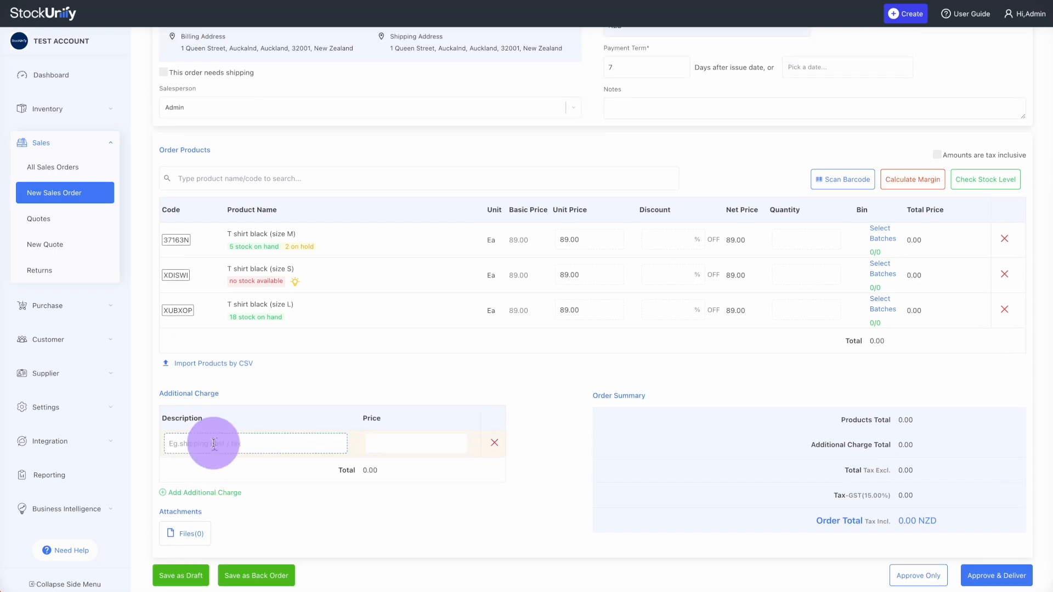
text(shipping)
click(421, 441)
text(20)
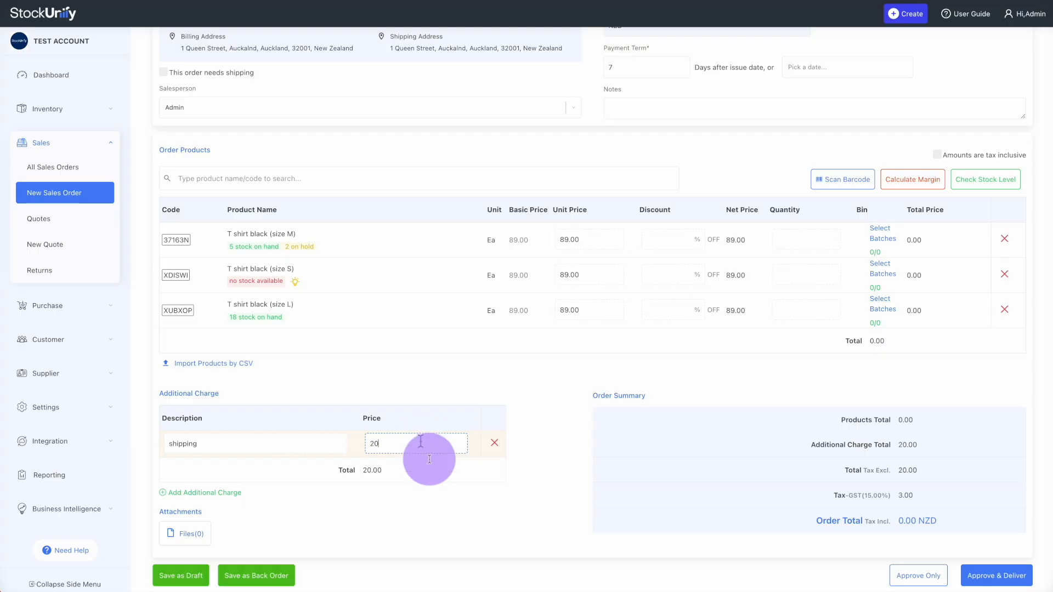
click(386, 503)
Set each T shirt quantity to 2 and save the order as a draft totalling 637.10 NZD
click(813, 240)
text(2)
click(798, 277)
text(2)
click(776, 311)
text(2)
scroll(570, 476, down, 1)
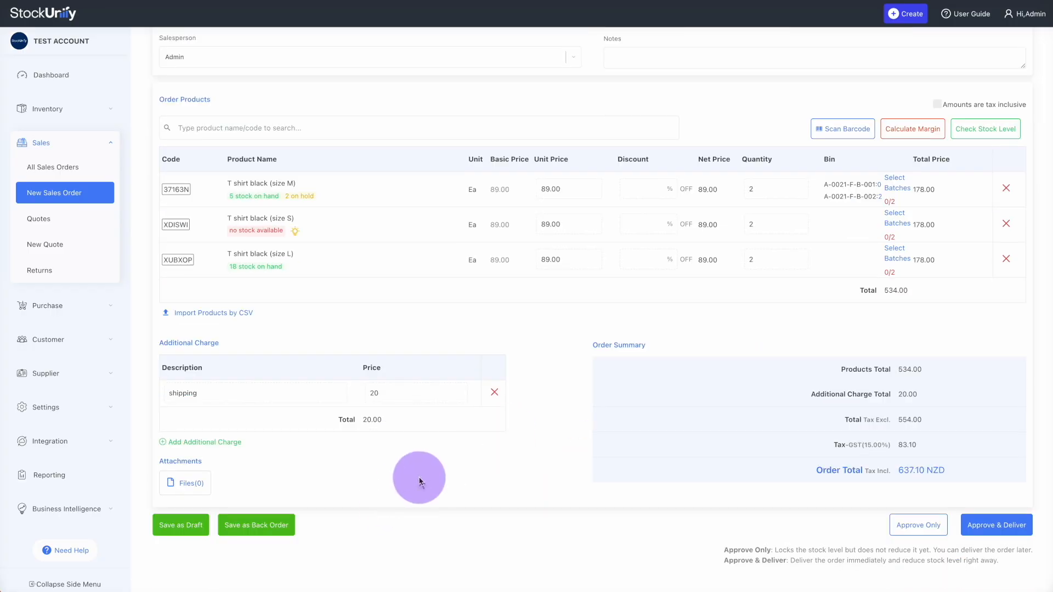
click(187, 532)
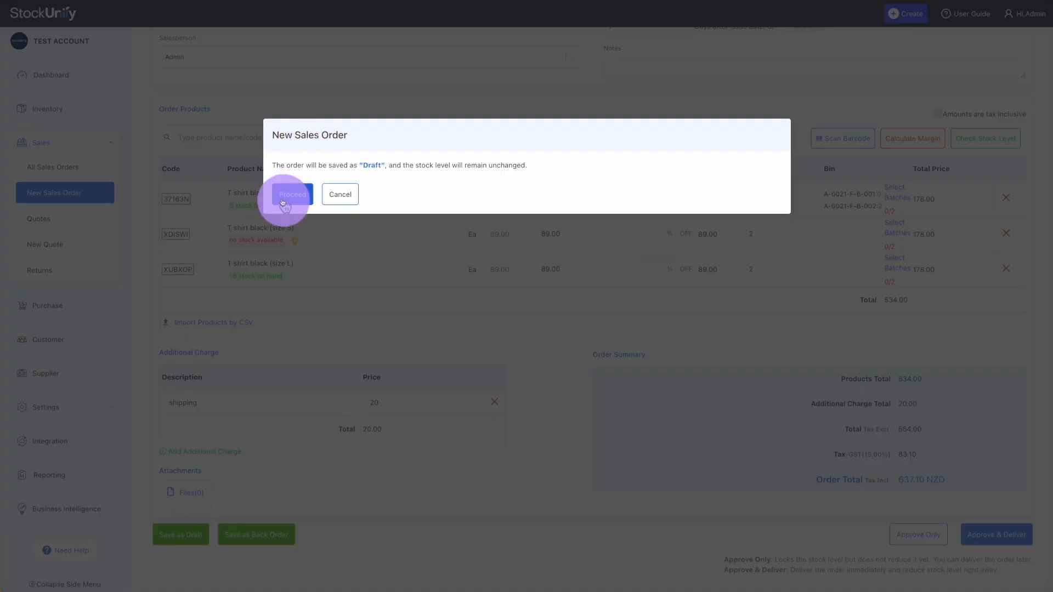
click(287, 193)
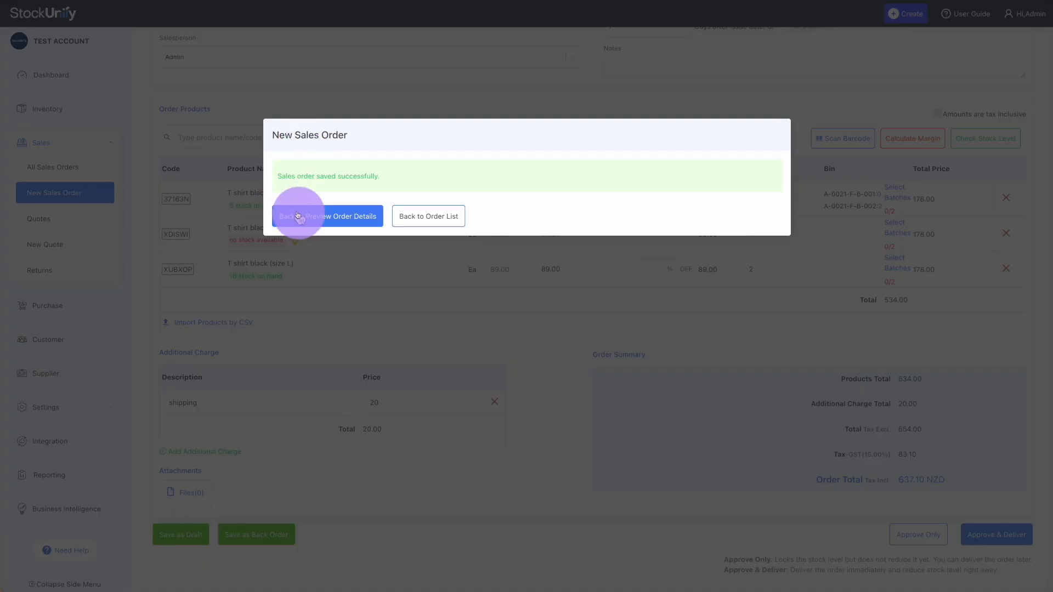
Approve the black T-shirt sales order (1 M, 2 L, 20 shipping) without delivering it, then view its details
click(299, 217)
click(811, 105)
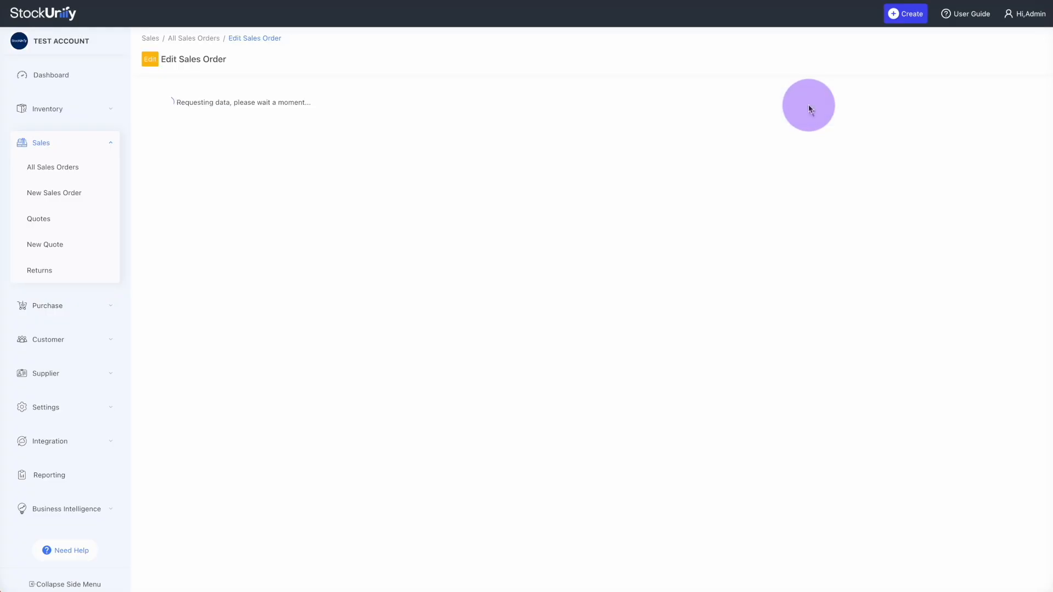
scroll(423, 447, down, 5)
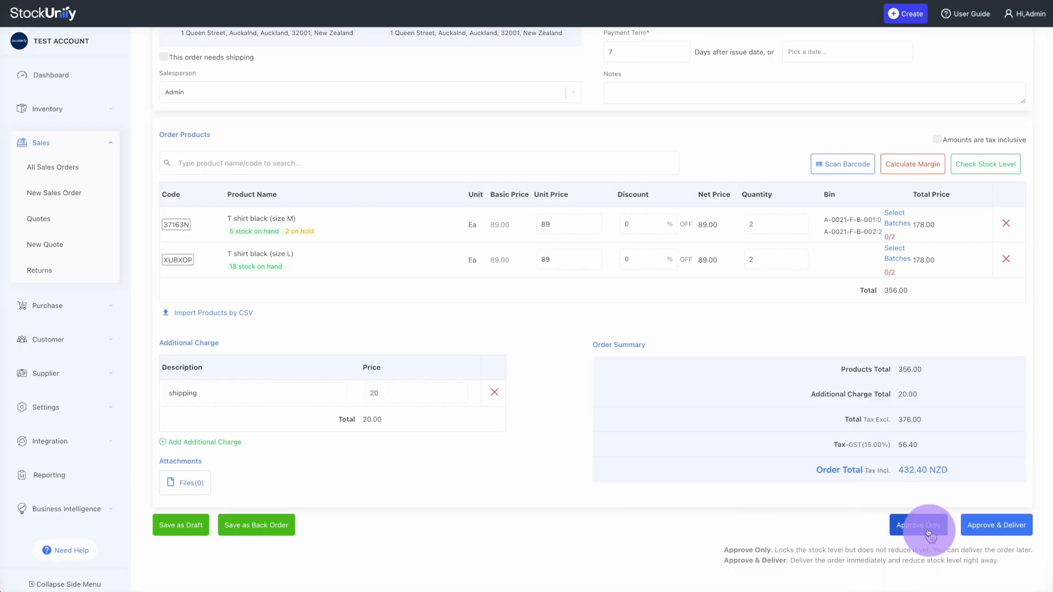
click(927, 528)
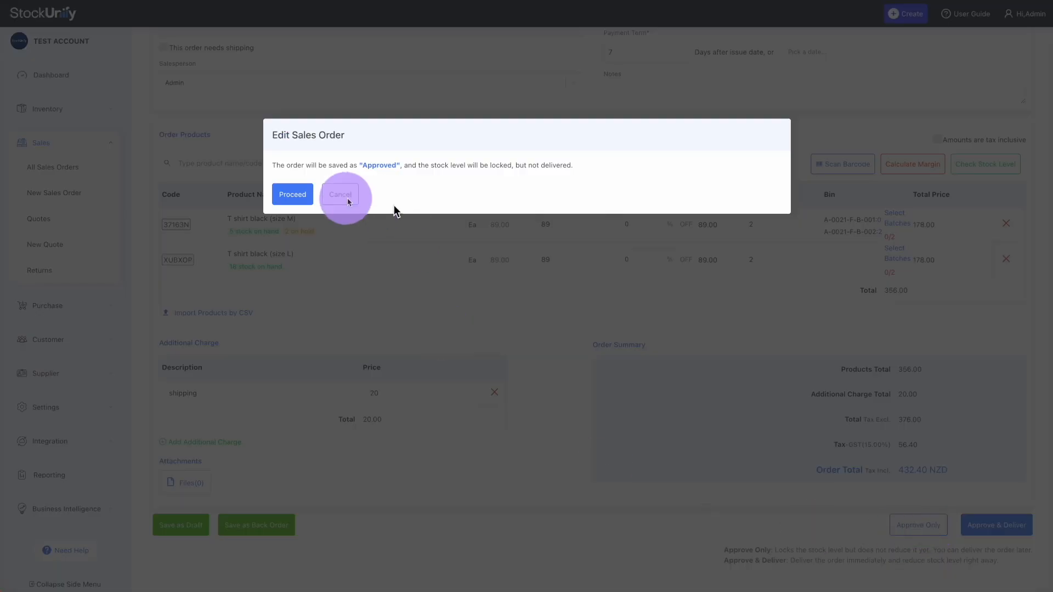
click(292, 193)
click(328, 214)
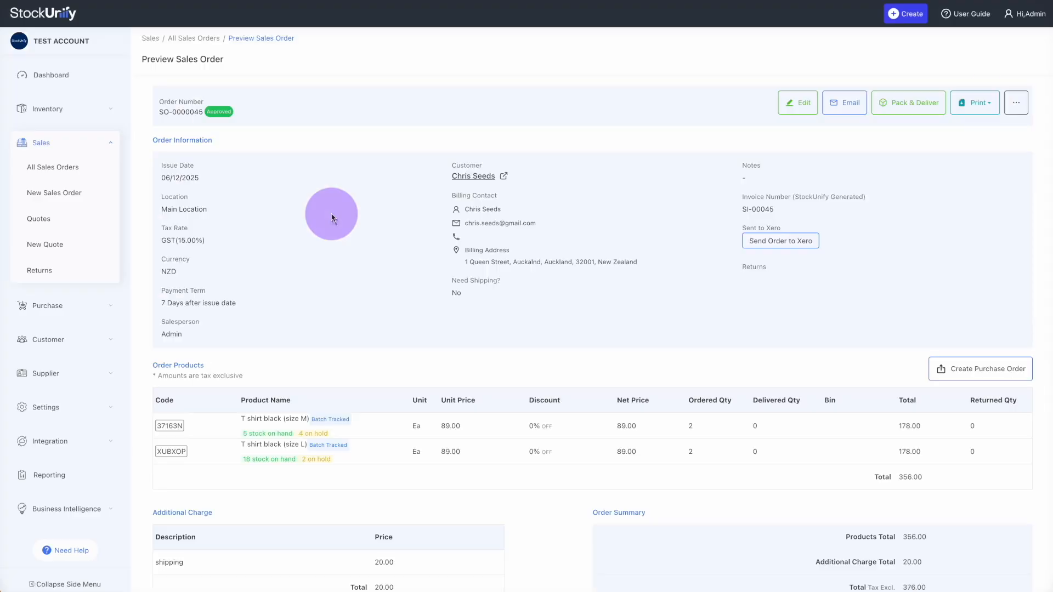
Download the order's packing slip and open the PDF
click(982, 103)
click(923, 137)
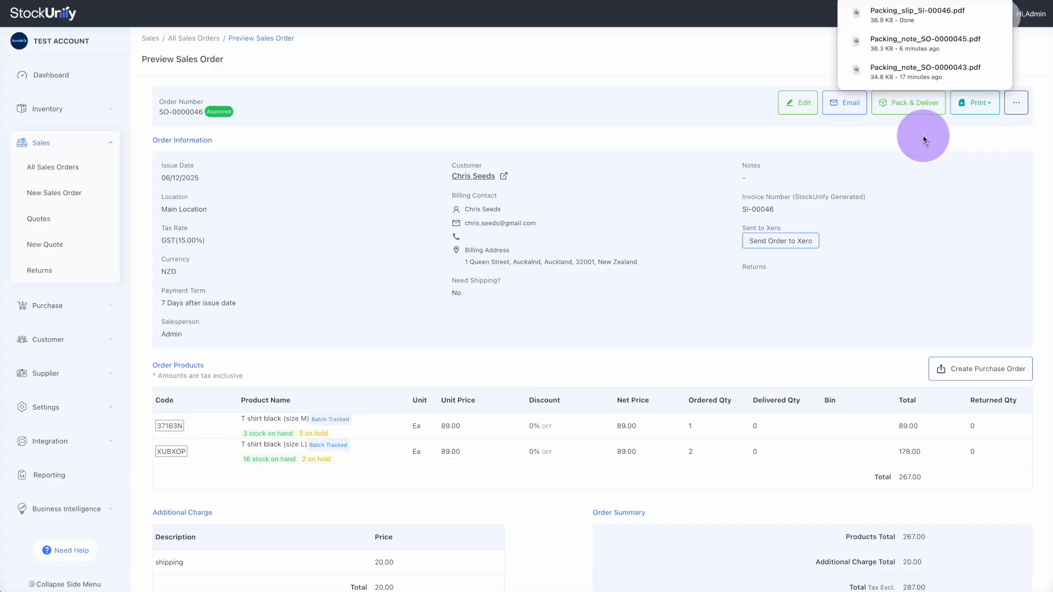
click(895, 13)
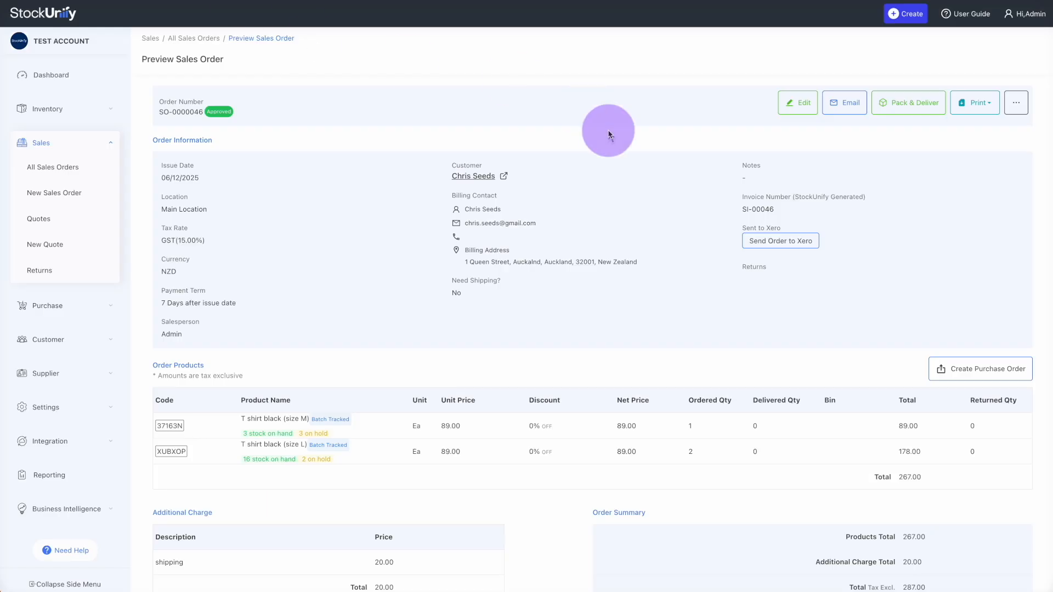
Email SO-0000046 to the customer with the packing slip attached instead of the invoice
click(855, 105)
click(476, 334)
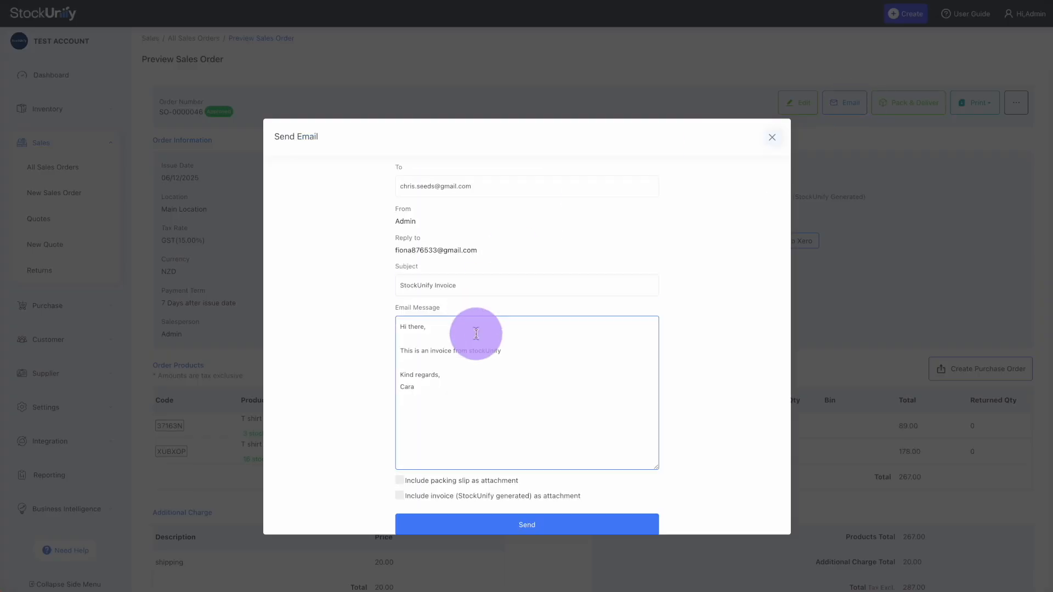
scroll(476, 332, down, 1)
click(400, 483)
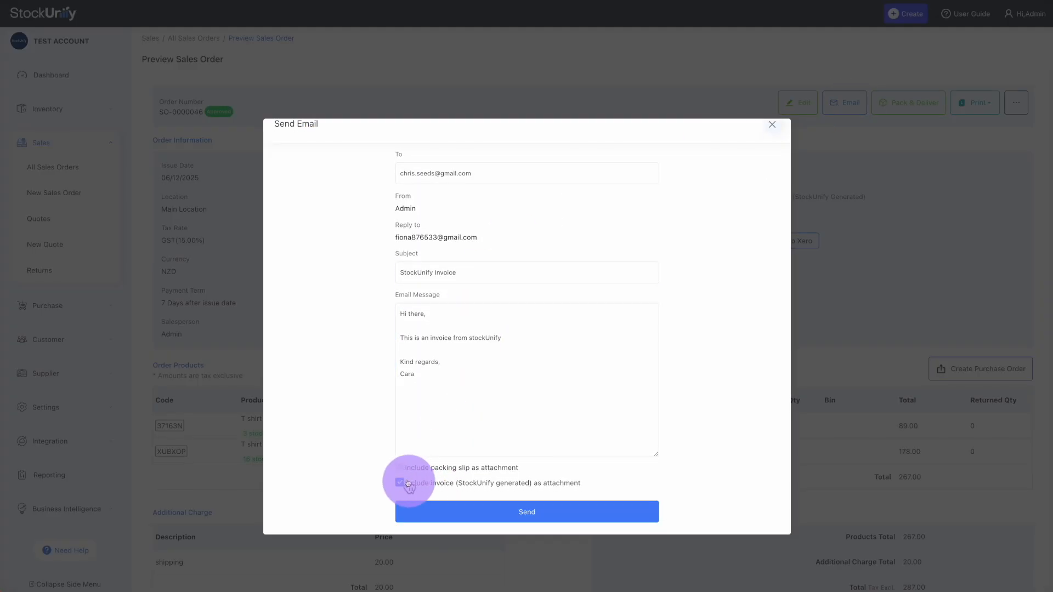
click(436, 468)
click(495, 514)
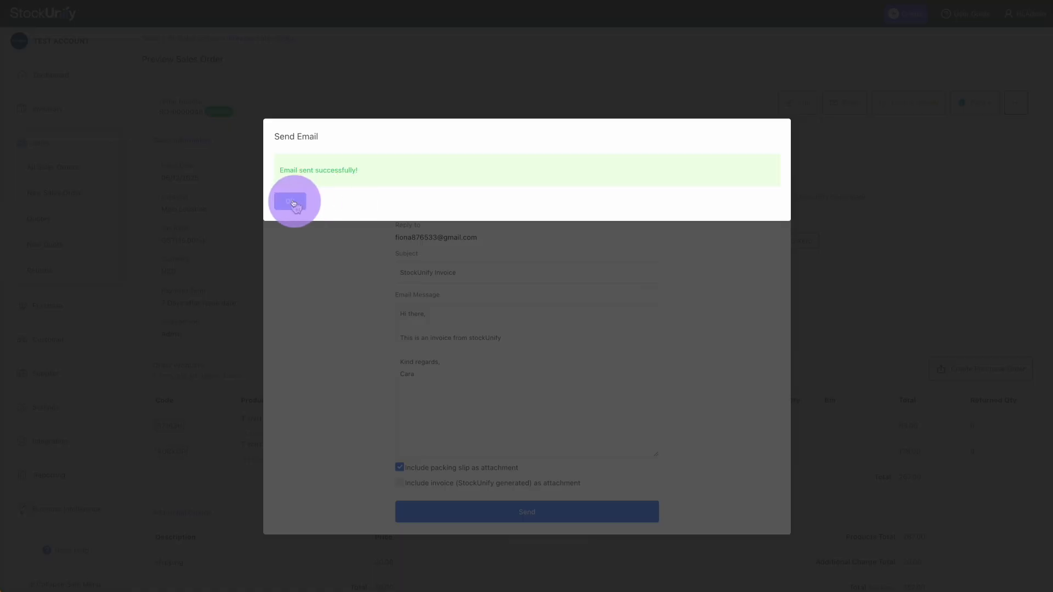
click(291, 201)
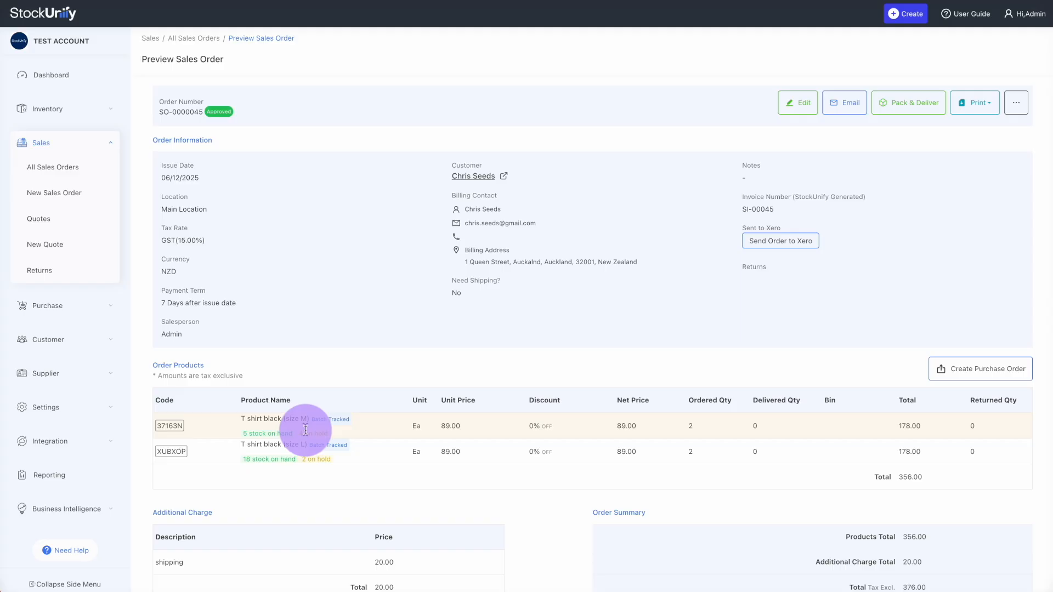
Deliver only the size M T-shirts, taking 2 from batch b002 and 0 from batch b
click(920, 112)
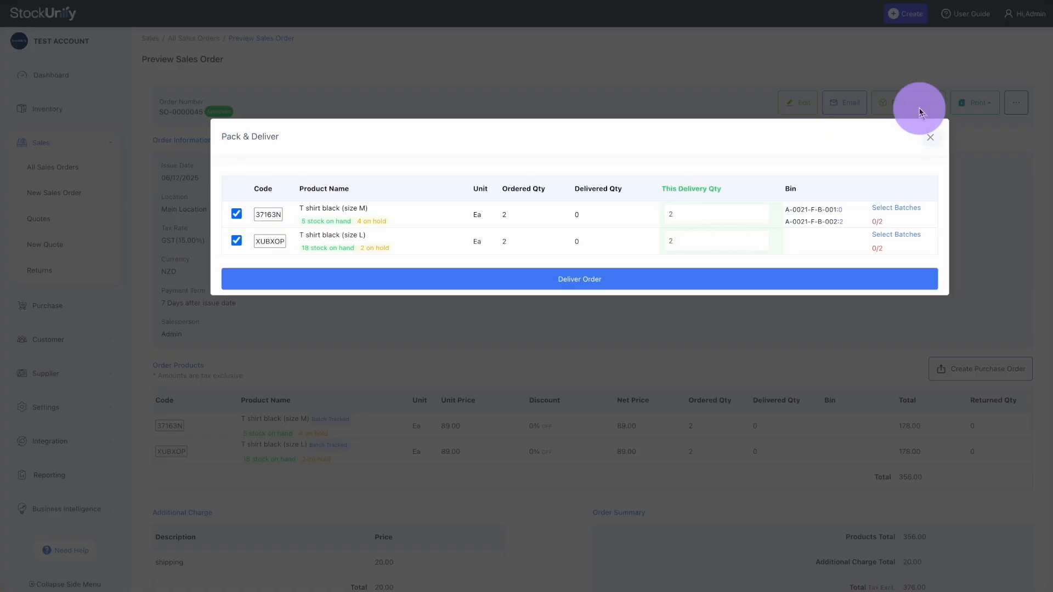
click(236, 242)
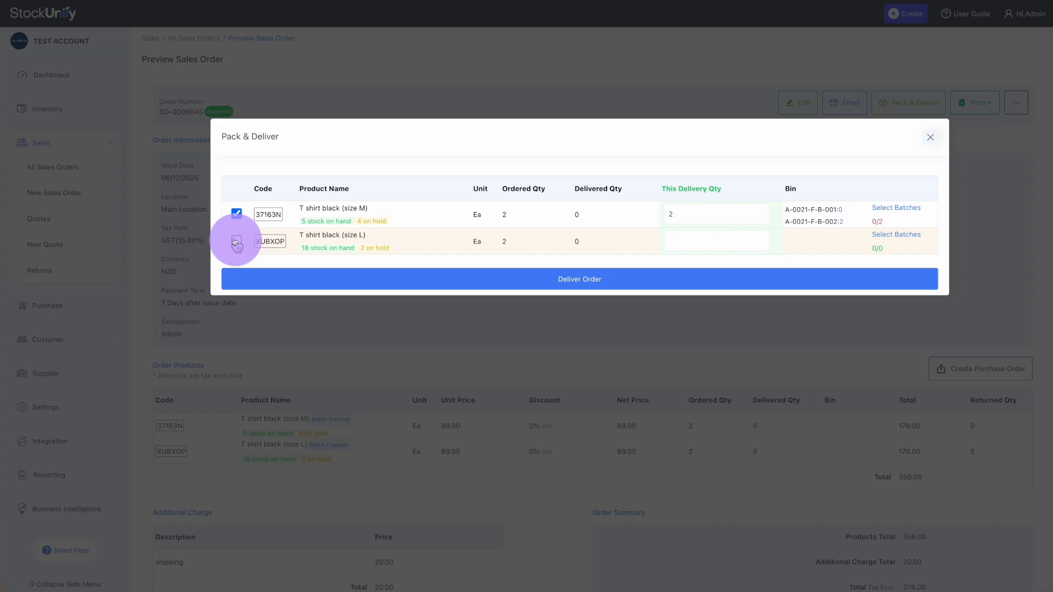
click(911, 211)
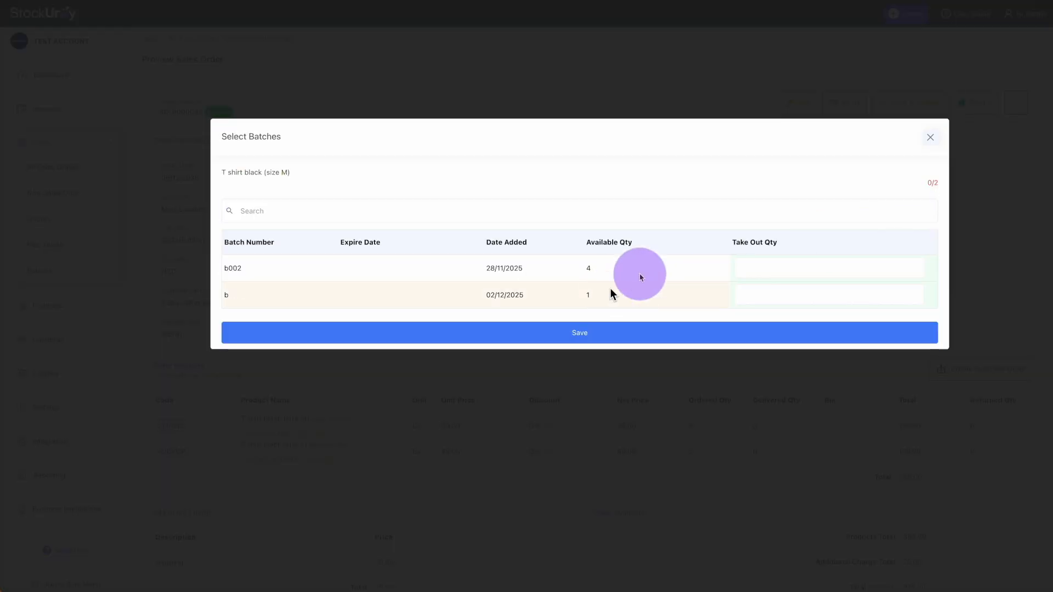
click(766, 267)
text(2)
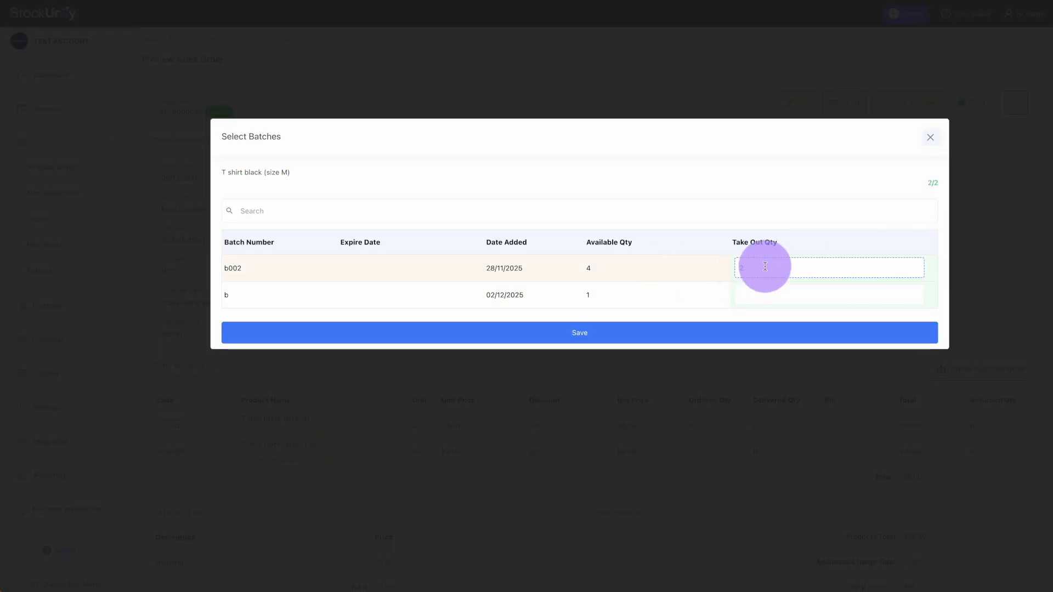
click(755, 294)
text(0)
click(698, 335)
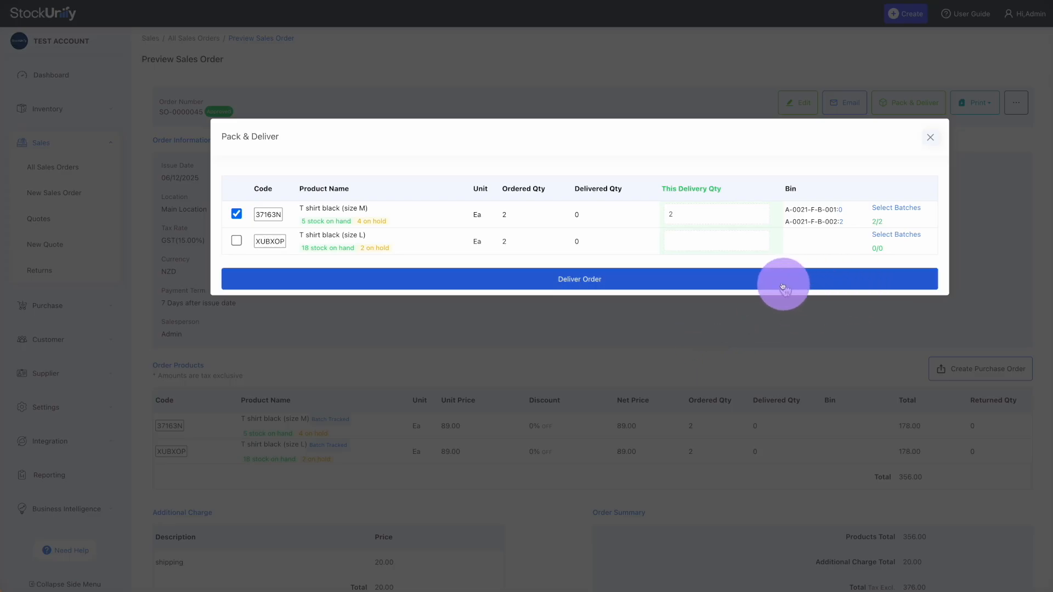
click(680, 280)
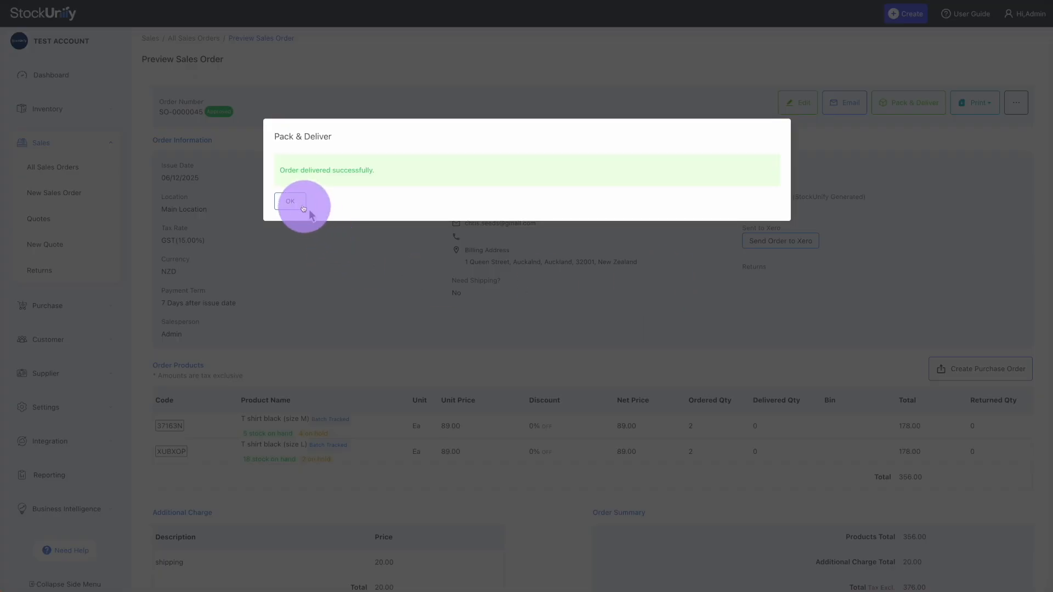
click(305, 211)
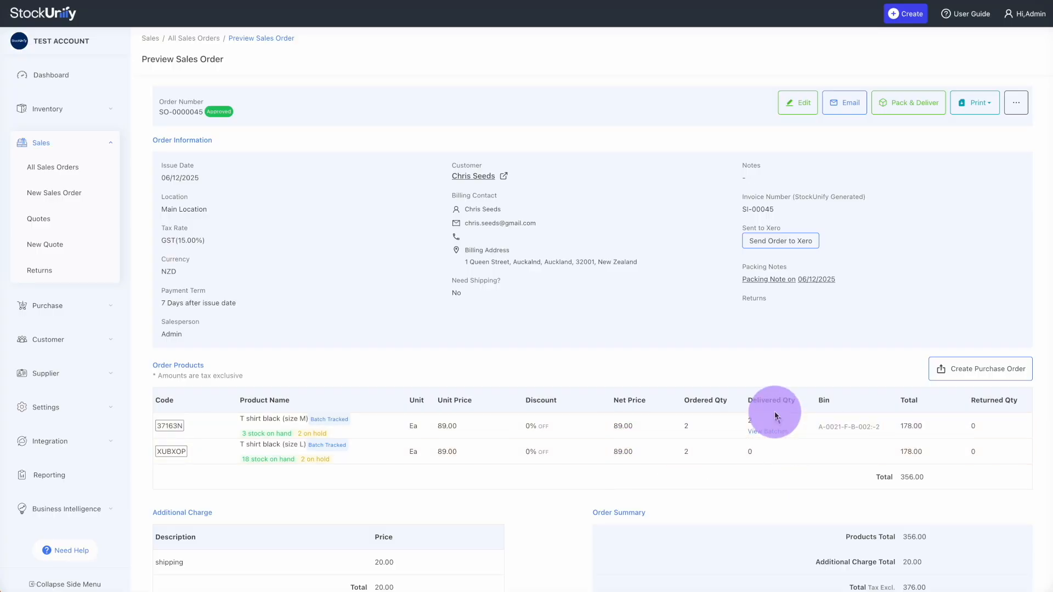
Download the delivery's packing note as Packing_note_SO-0000045.pdf
click(785, 281)
click(750, 239)
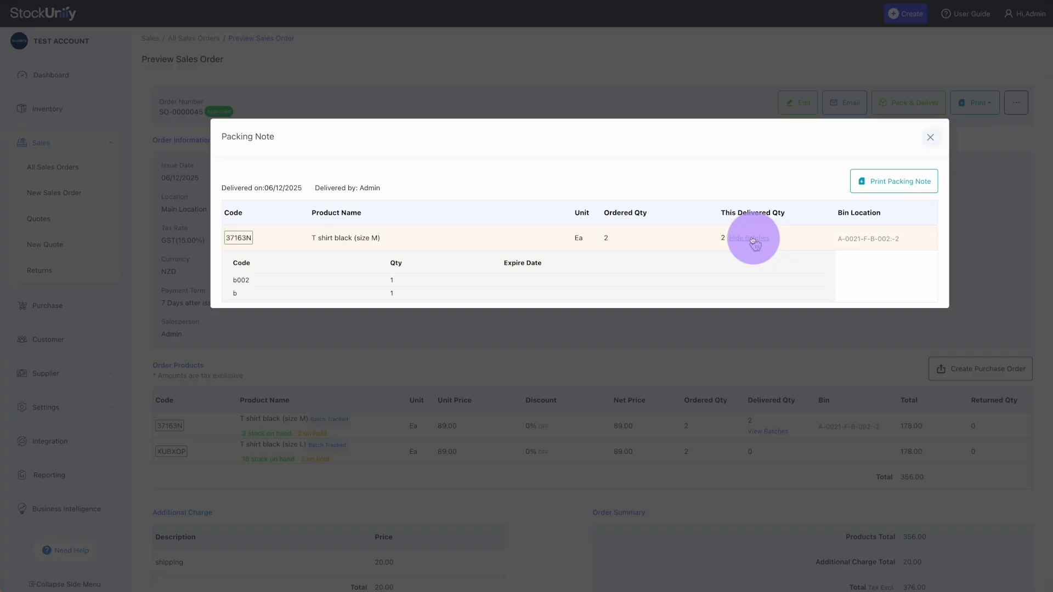
click(927, 180)
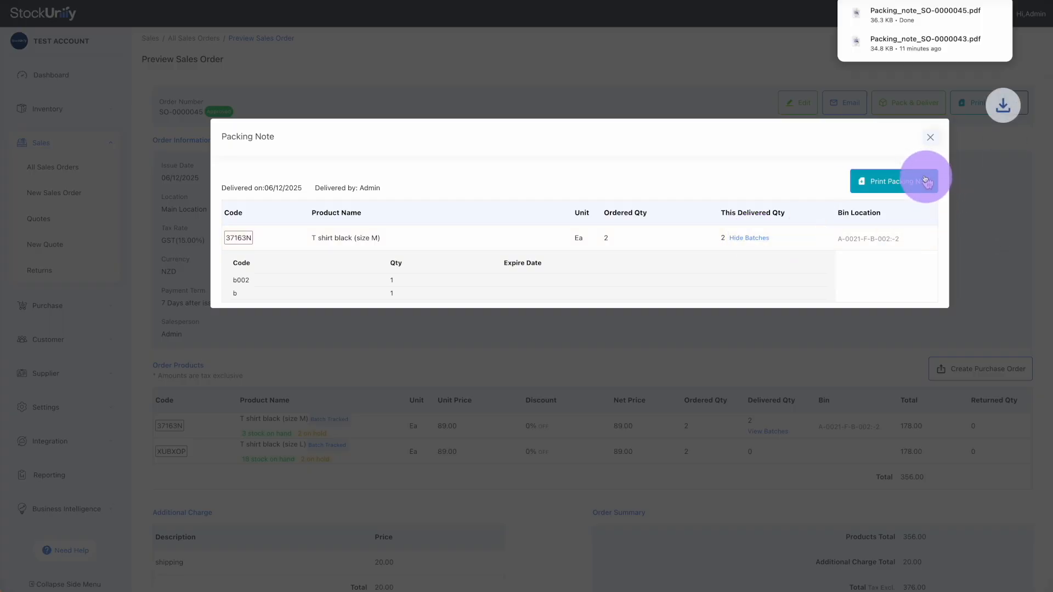
click(931, 140)
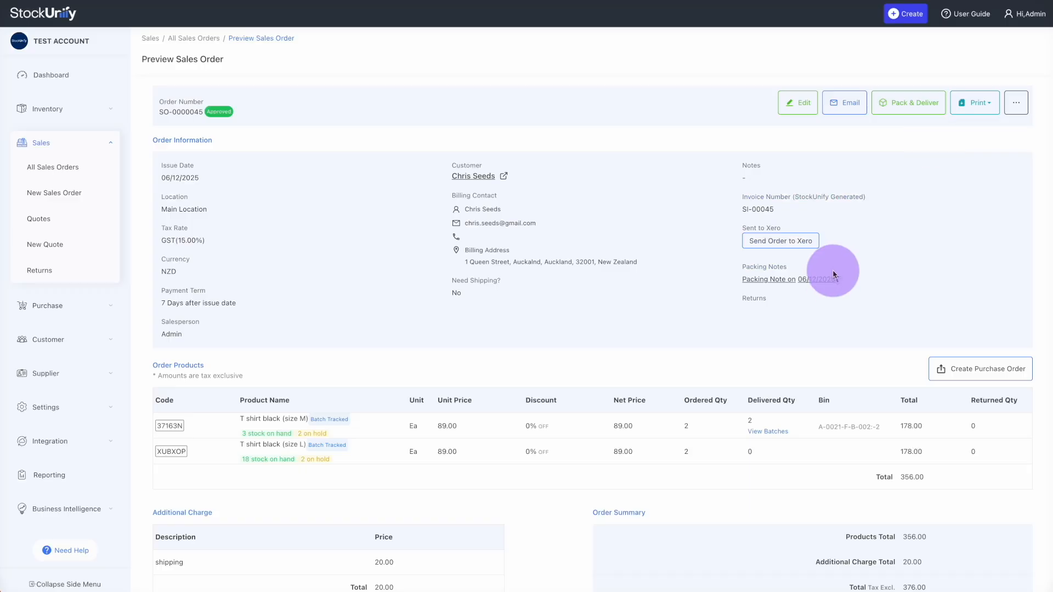
Deliver the remaining 2 size L T-shirts from batch b002, fulfilling SO-0000045
click(911, 113)
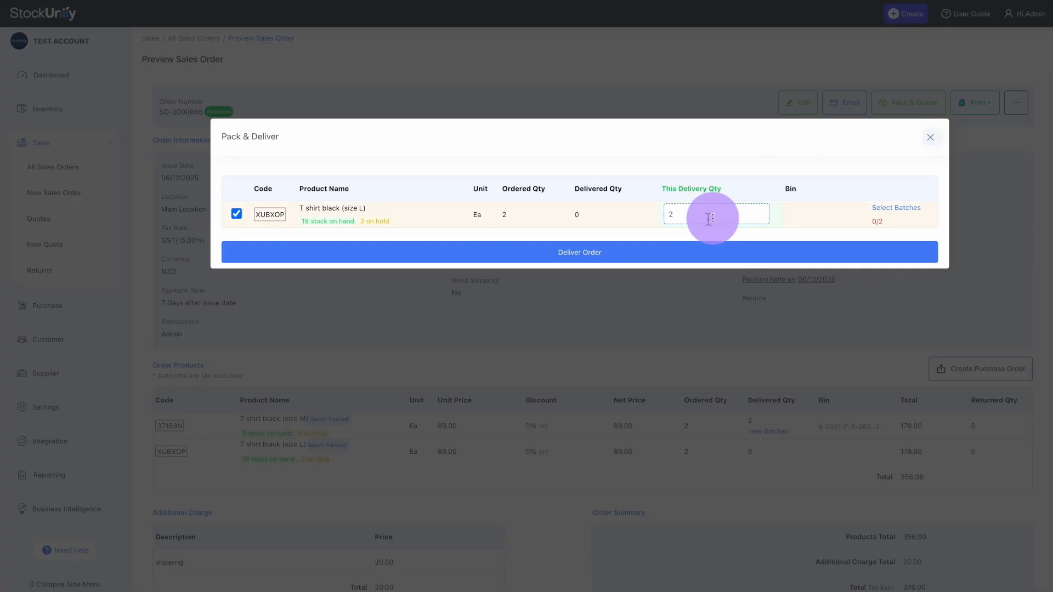
click(909, 216)
click(769, 259)
text(2)
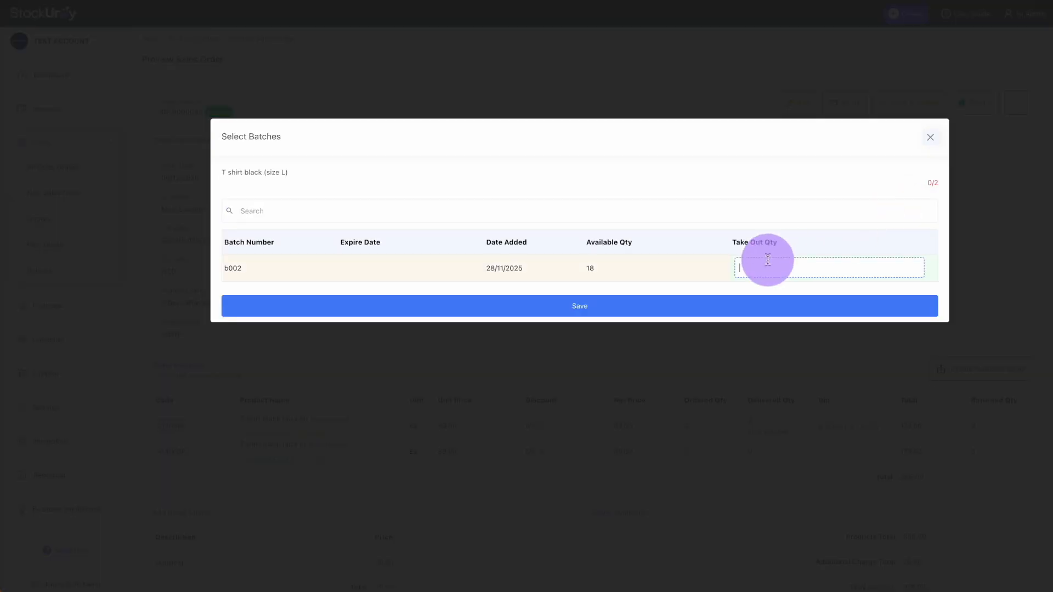
click(662, 305)
click(600, 256)
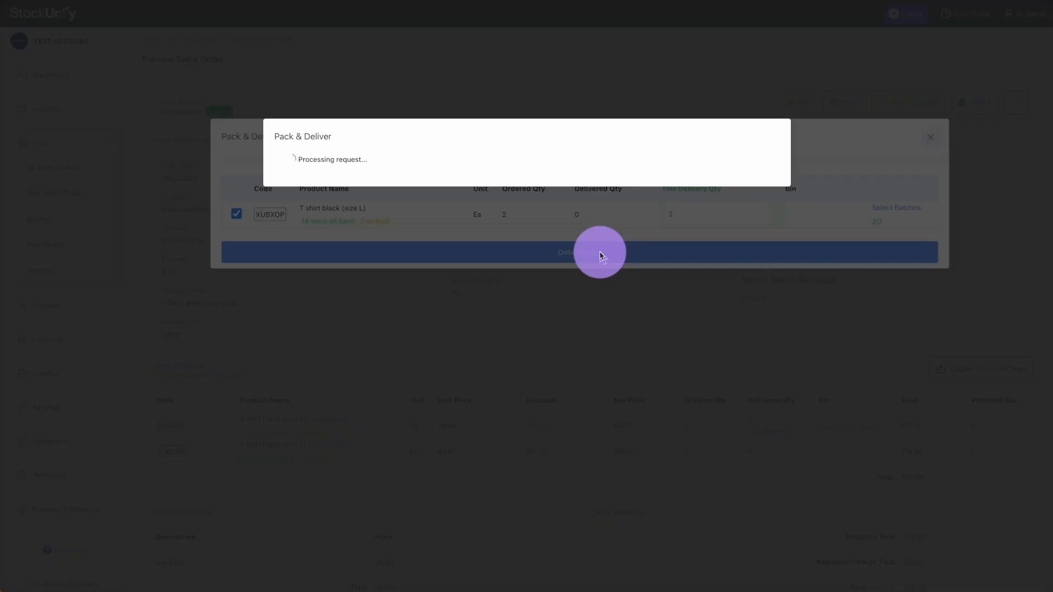
click(290, 202)
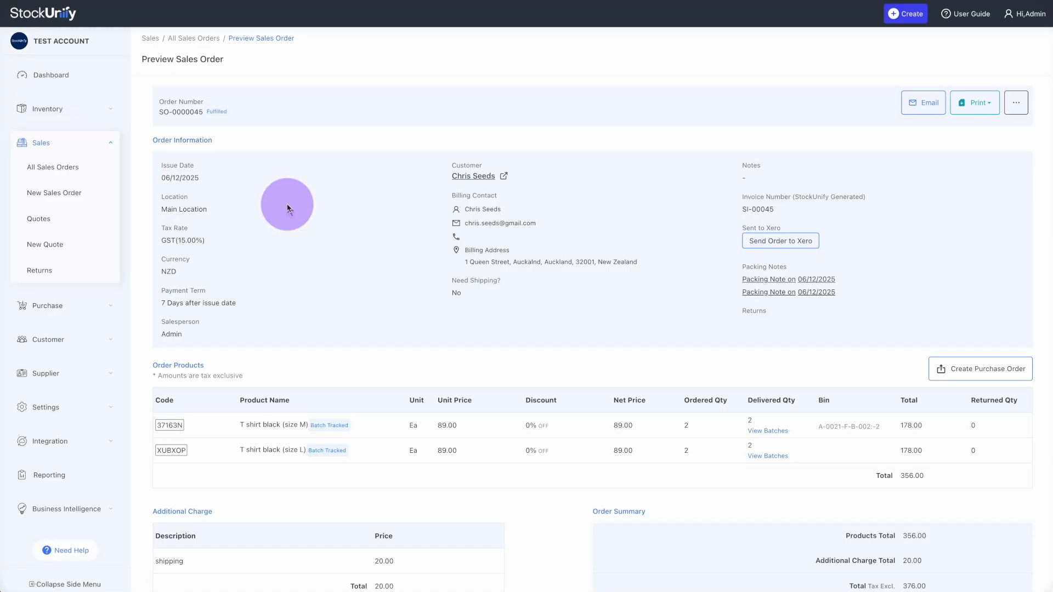
scroll(548, 306, down, 3)
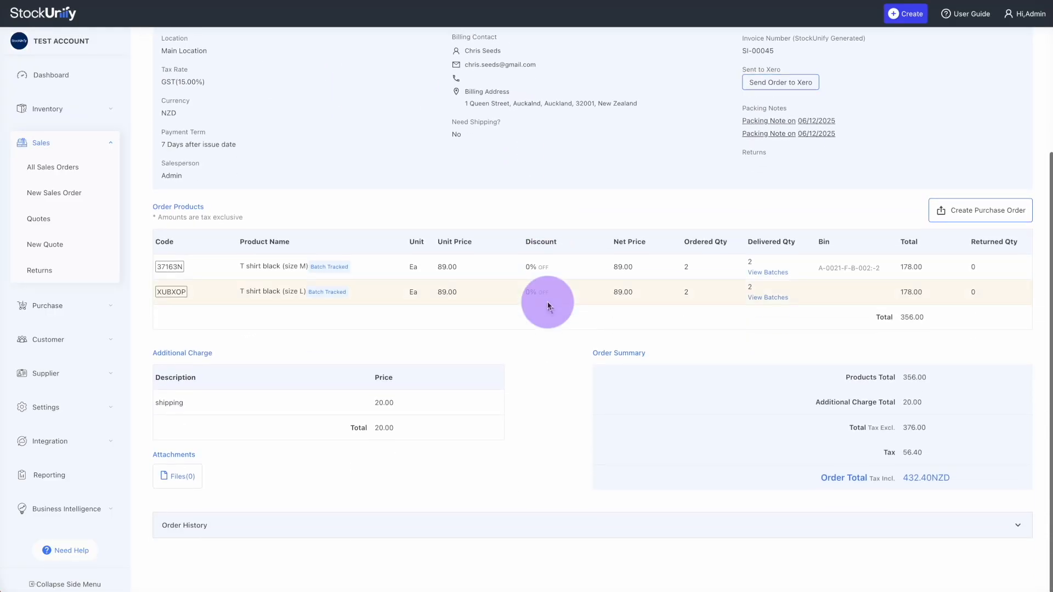
scroll(547, 306, up, 3)
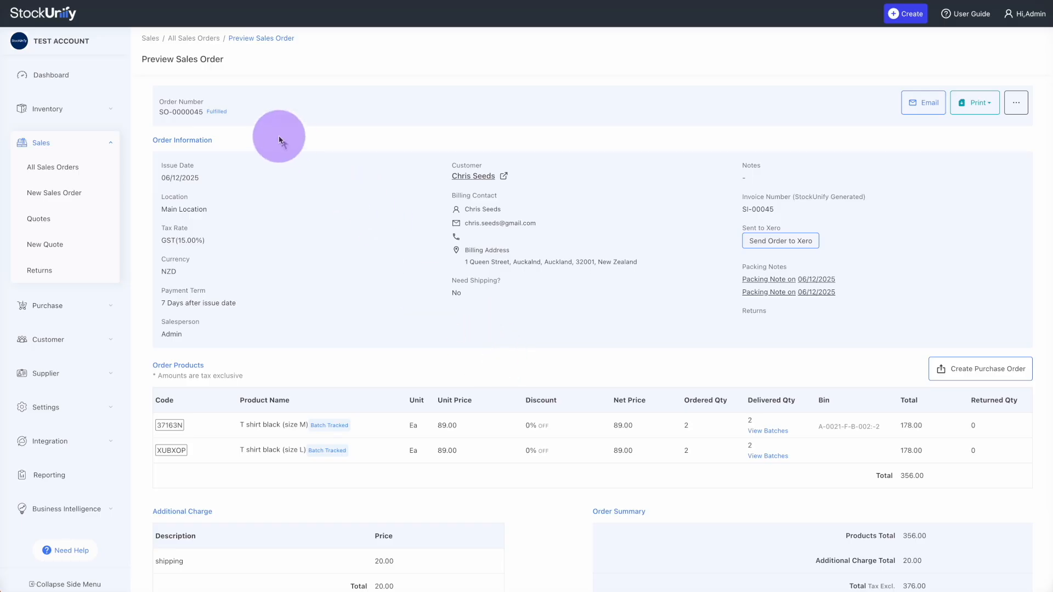
Send SO-0000045 to Xero, recheck the sync status, and open the resulting Xero invoice
click(801, 242)
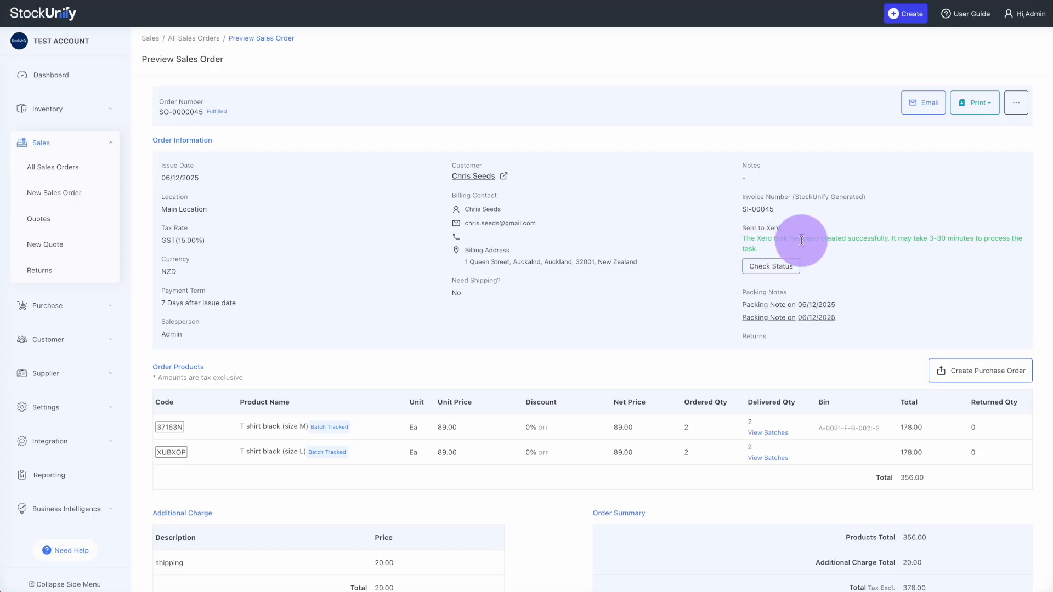
click(779, 266)
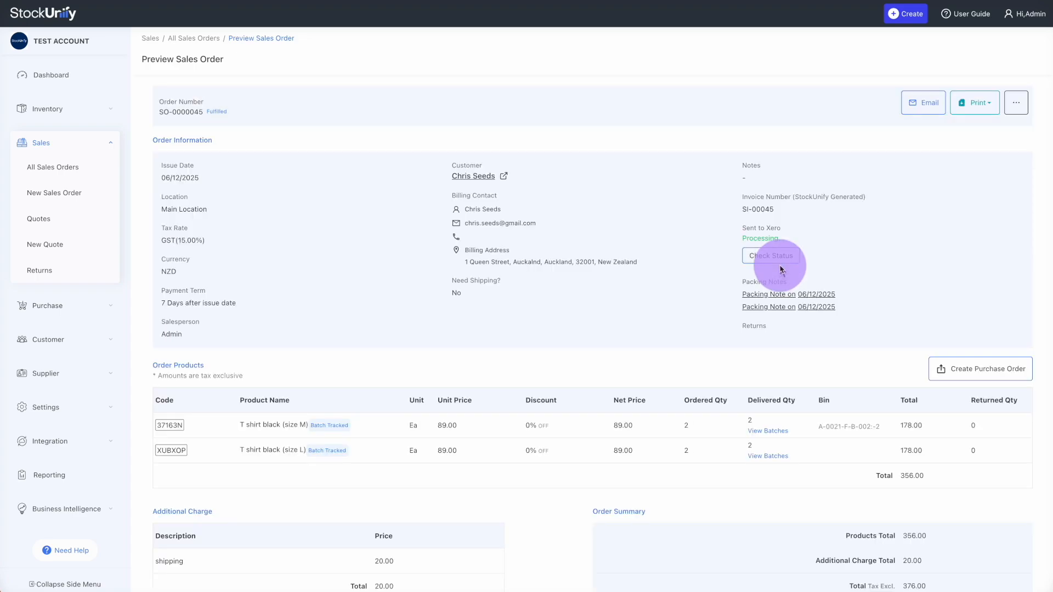
click(780, 256)
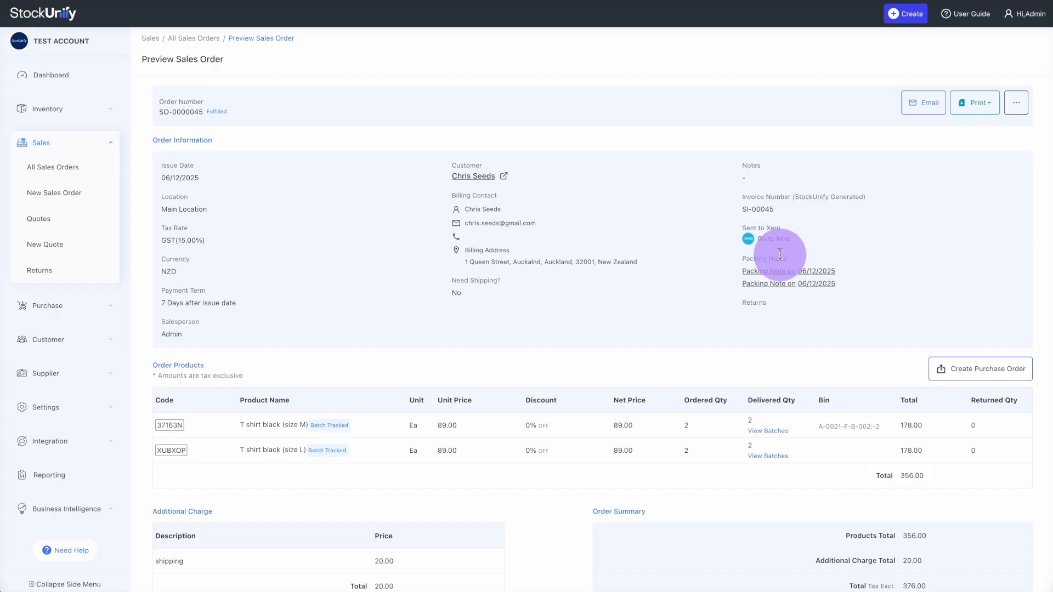
click(768, 245)
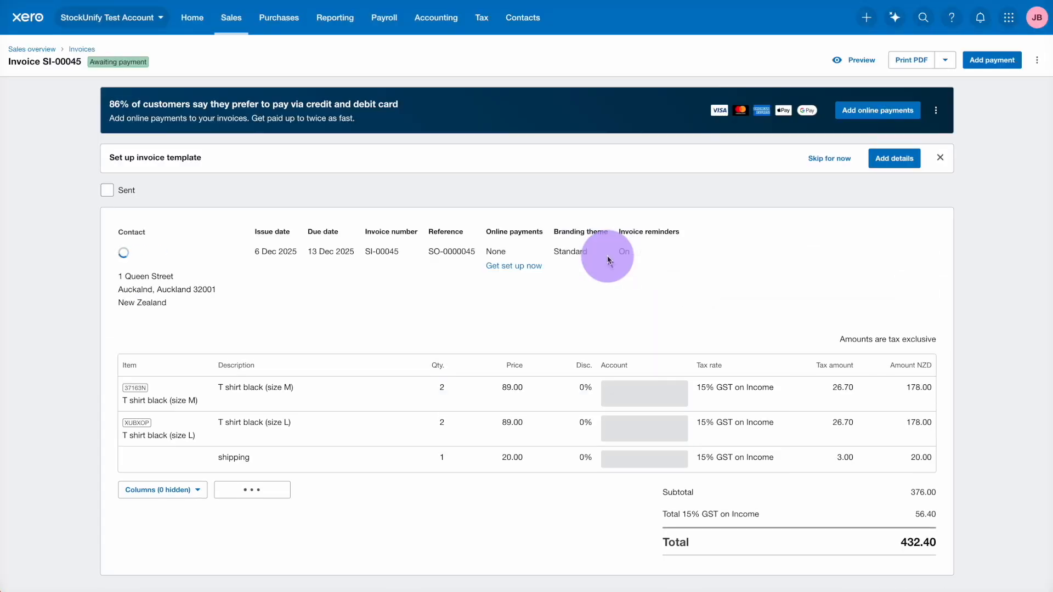
Return from Xero invoice SI-00045 to the StockUnify tab
click(7, 0)
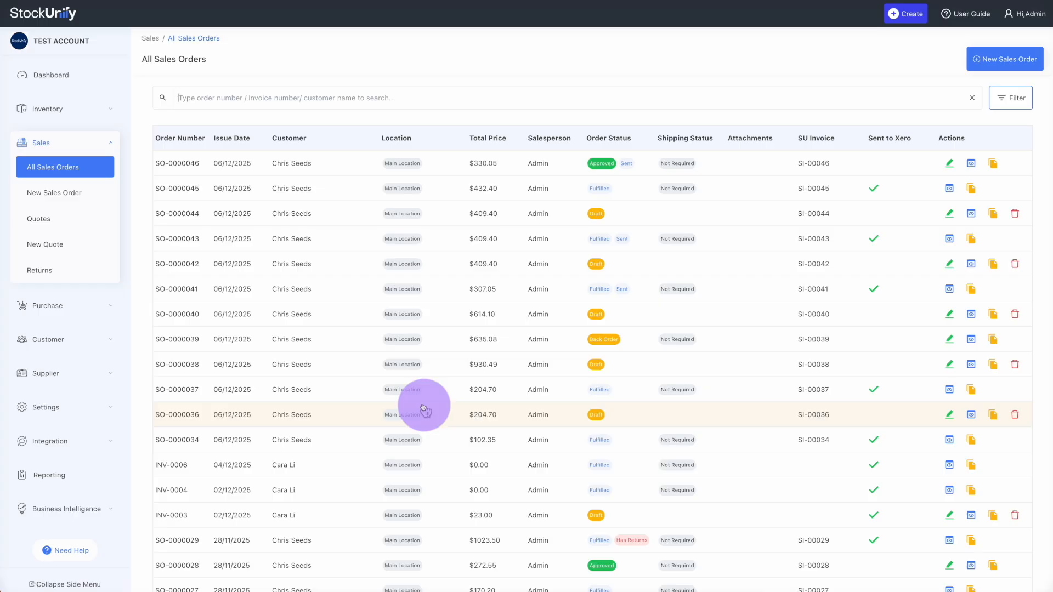
Look through the sales order filters for status, location and start date
scroll(424, 408, down, 5)
scroll(431, 406, up, 5)
click(1013, 98)
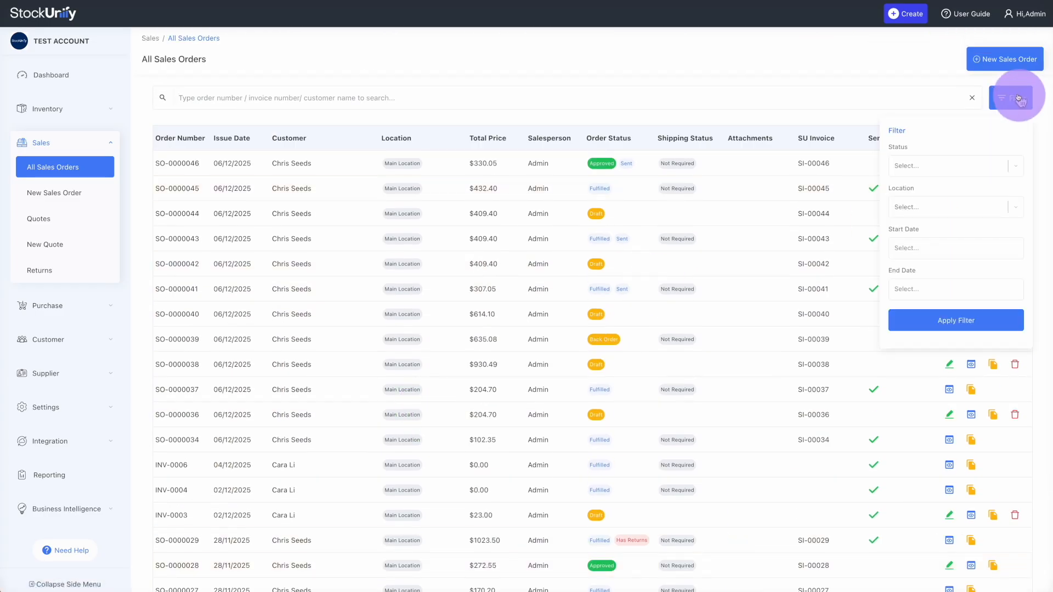
click(957, 157)
click(958, 158)
click(927, 209)
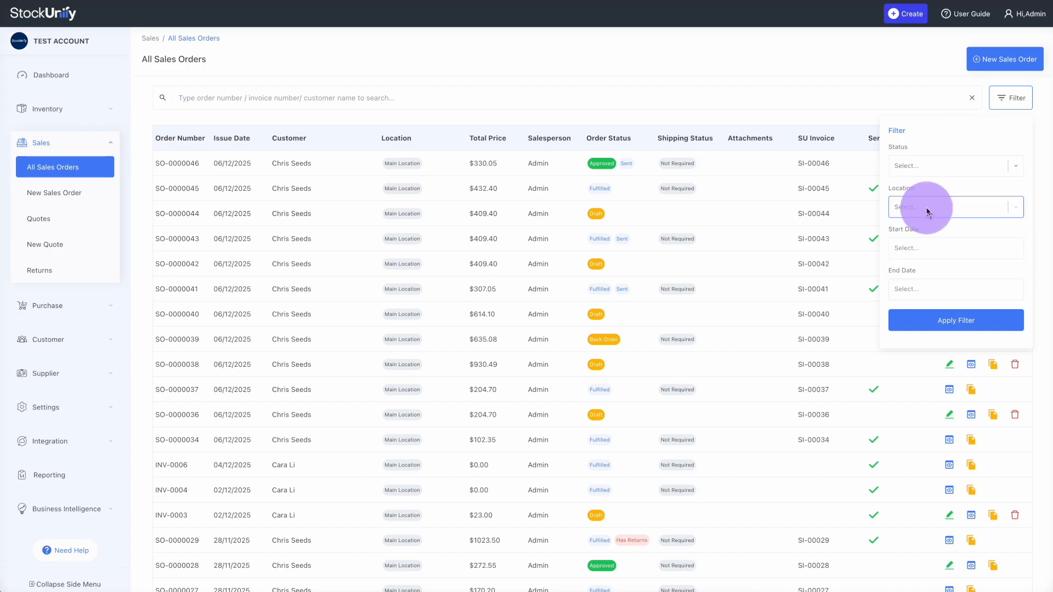
click(927, 209)
click(912, 245)
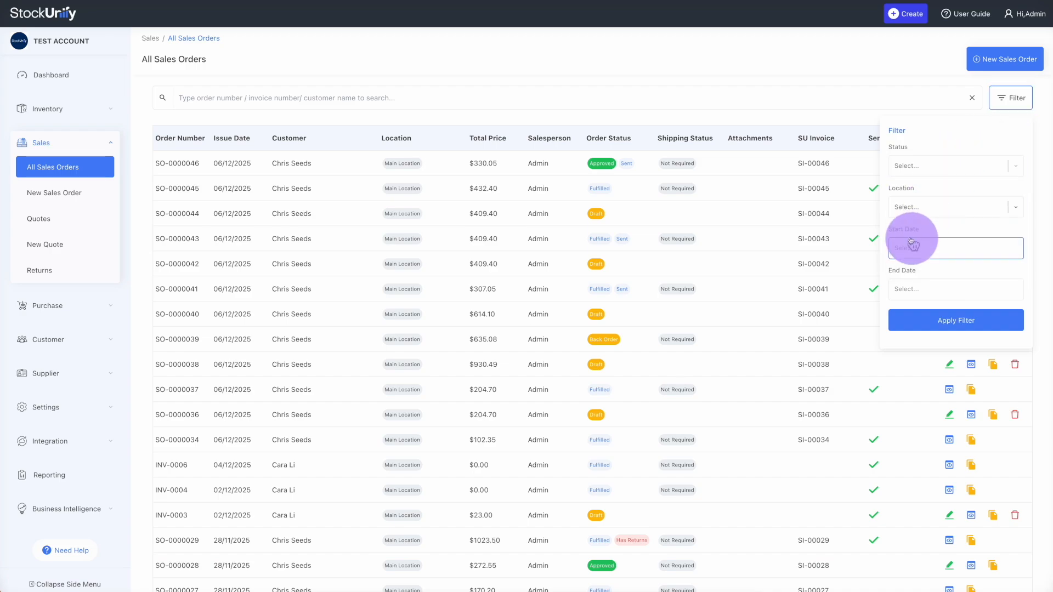
Search orders by a customer name, clear the search, and open SO-0000044
click(390, 102)
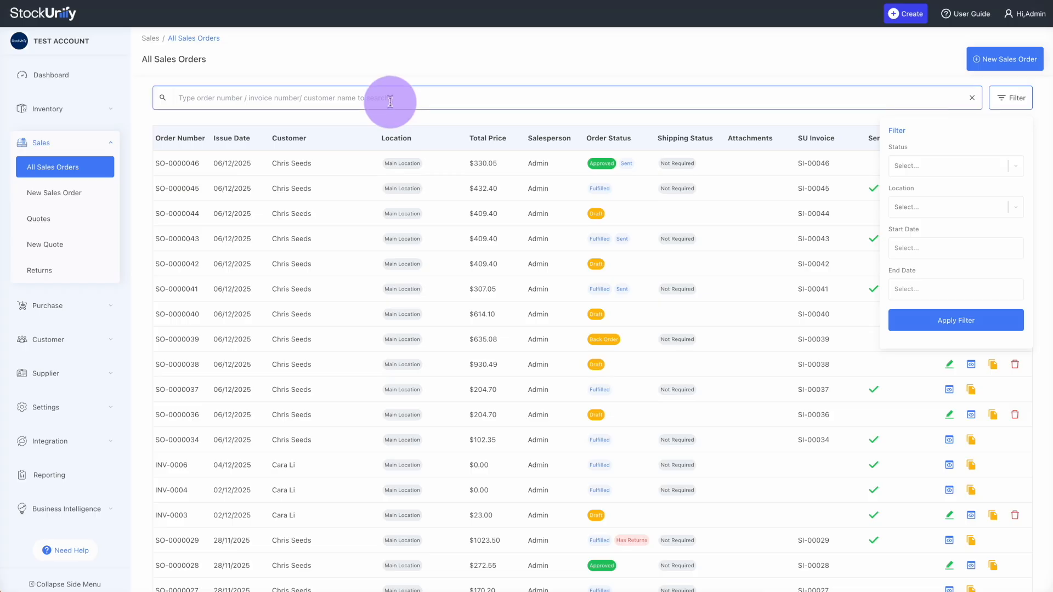
text(chris)
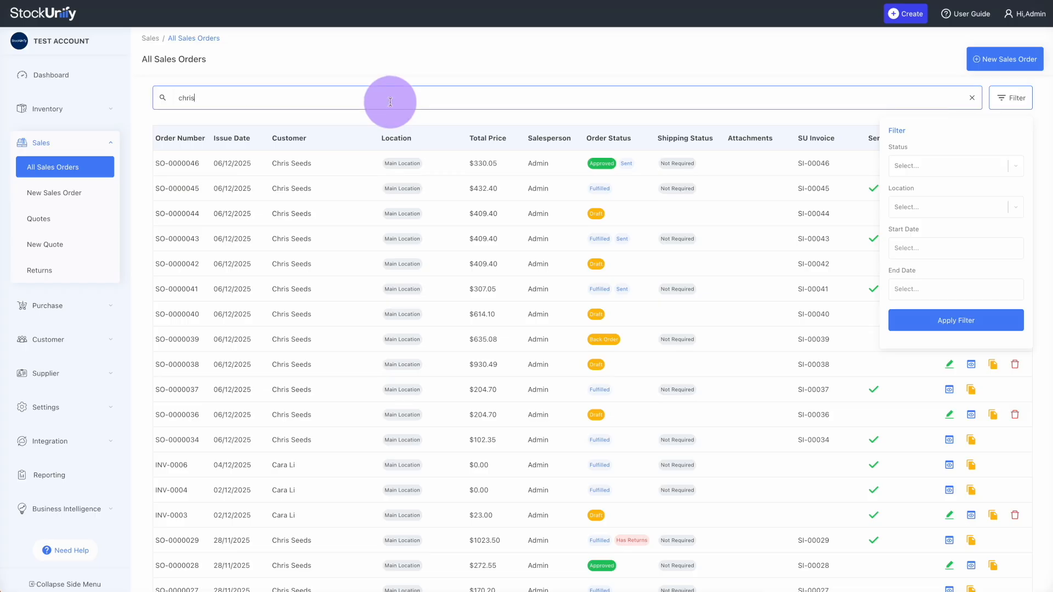
key(BackSpace)
key(BackSpace)
key(BackSpace)
key(BackSpace)
key(BackSpace)
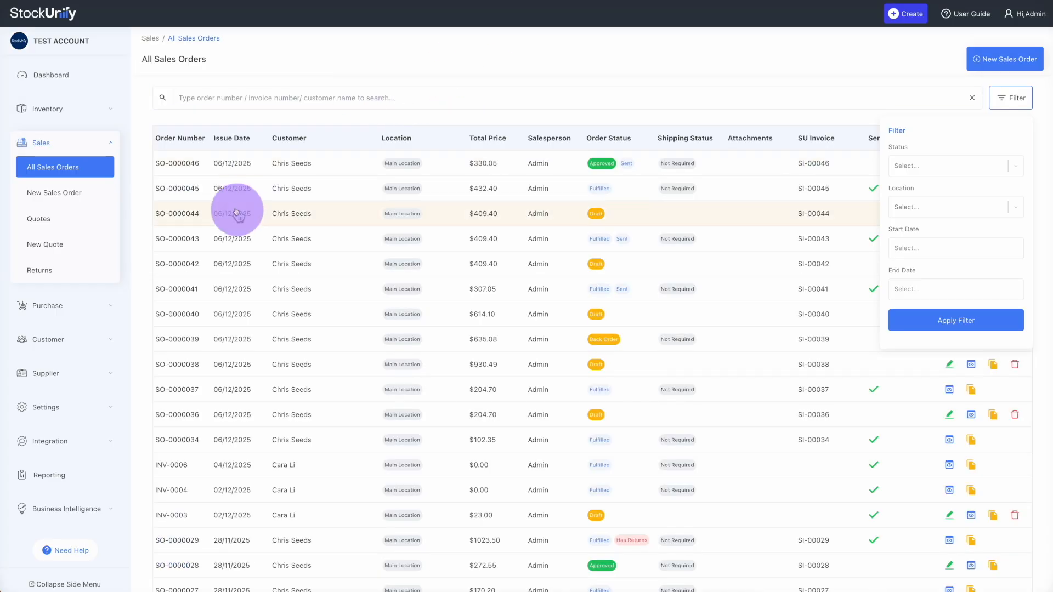
click(177, 214)
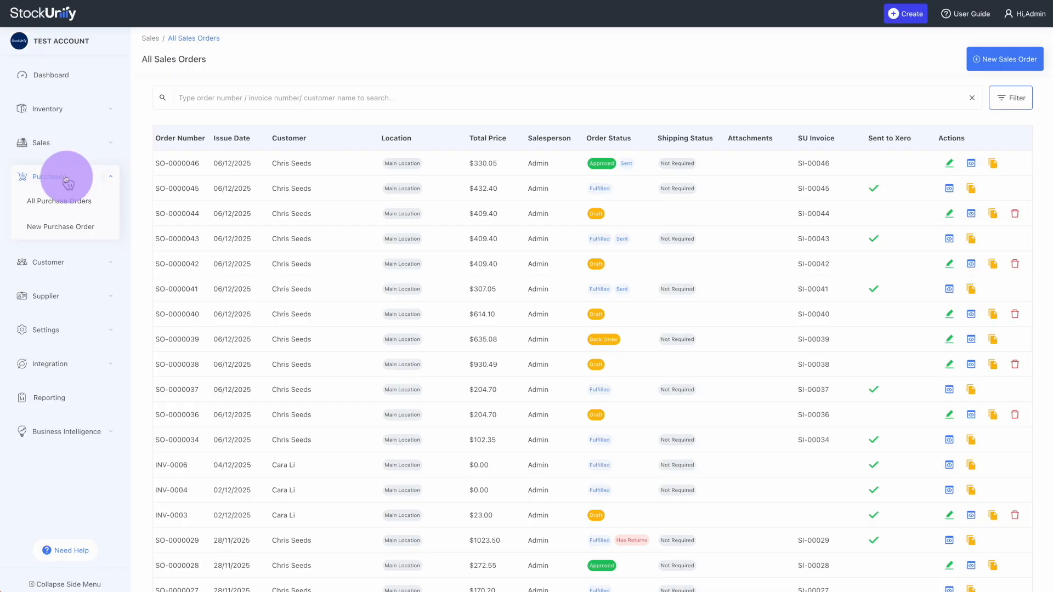
Create a new purchase order with Office suppliers, auto-filling GST 15% and NZD currency
click(61, 235)
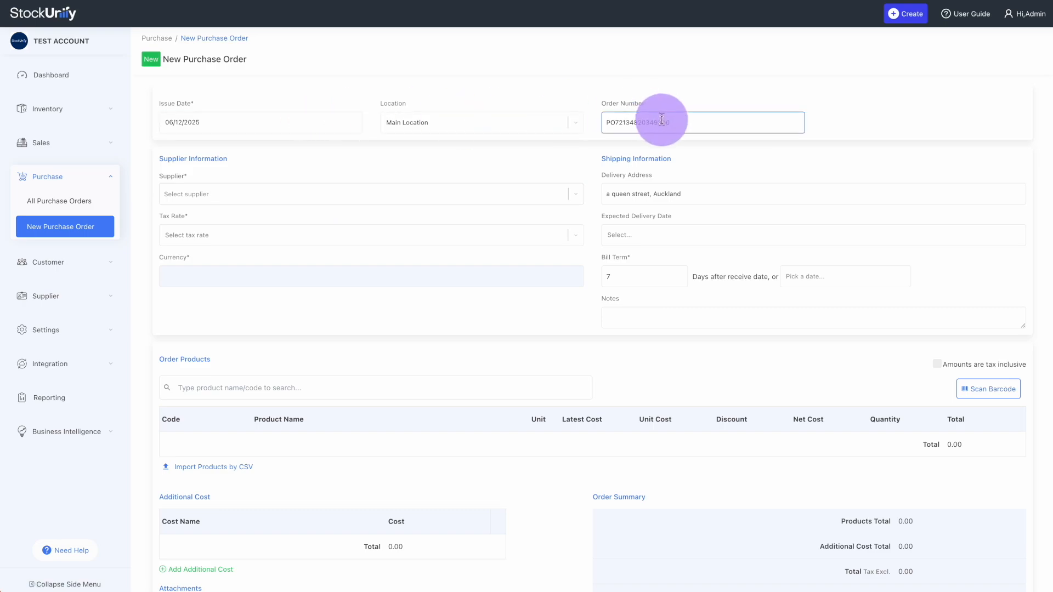
click(299, 196)
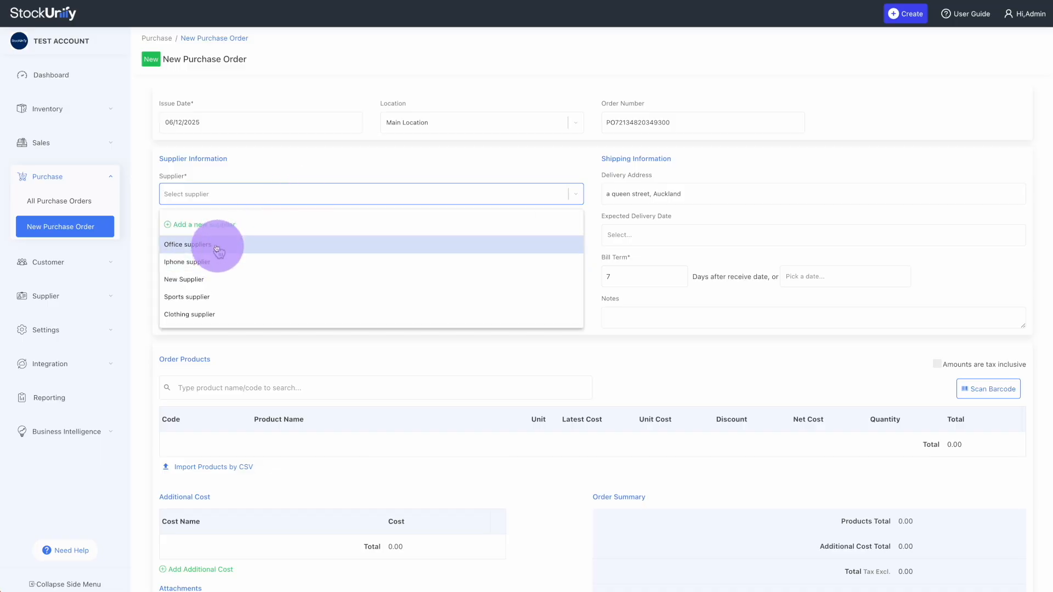
click(206, 227)
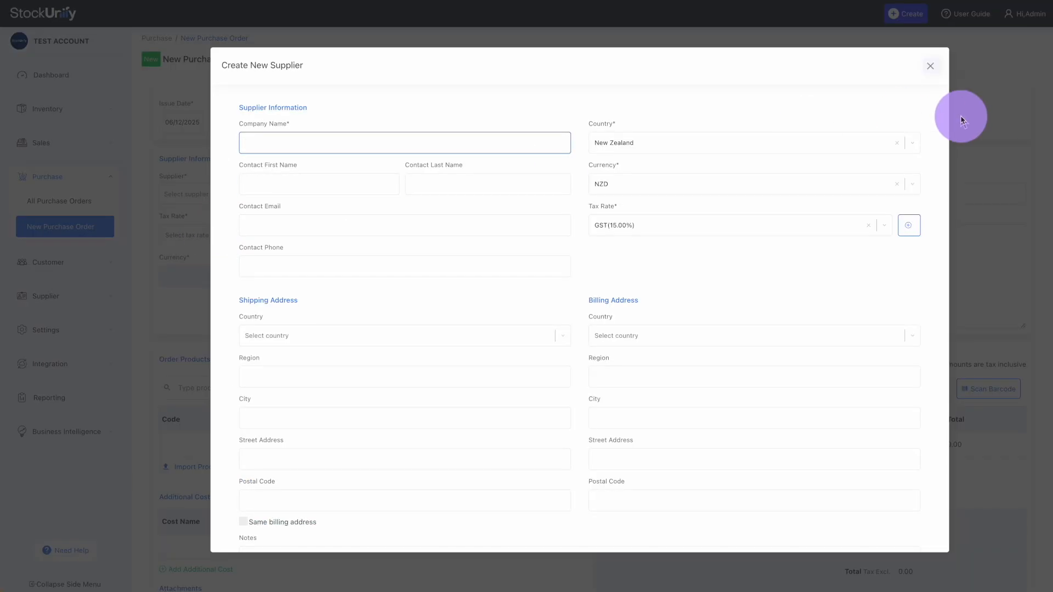
click(931, 65)
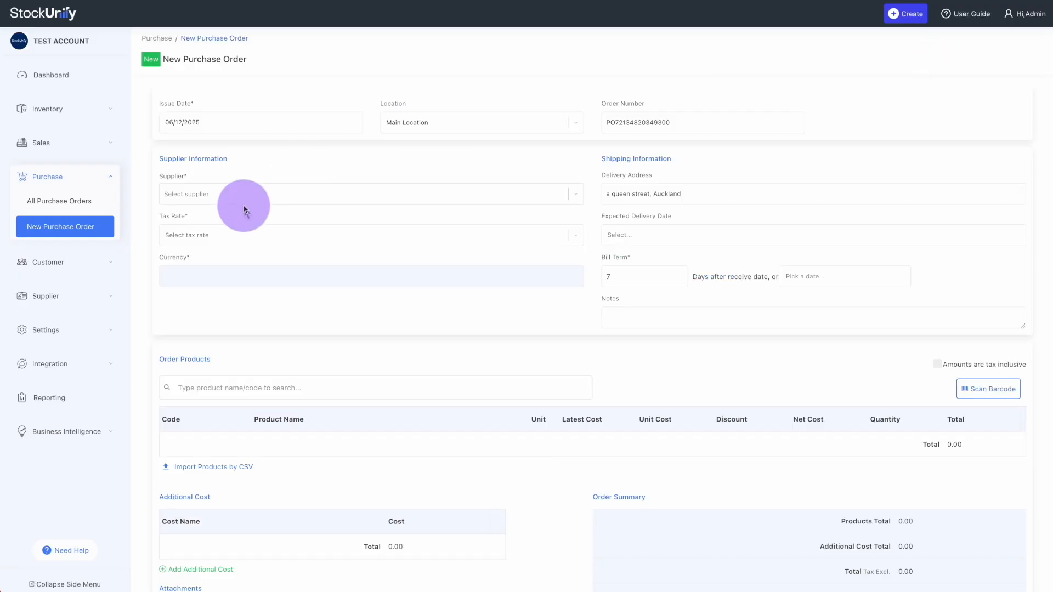
click(229, 199)
click(183, 241)
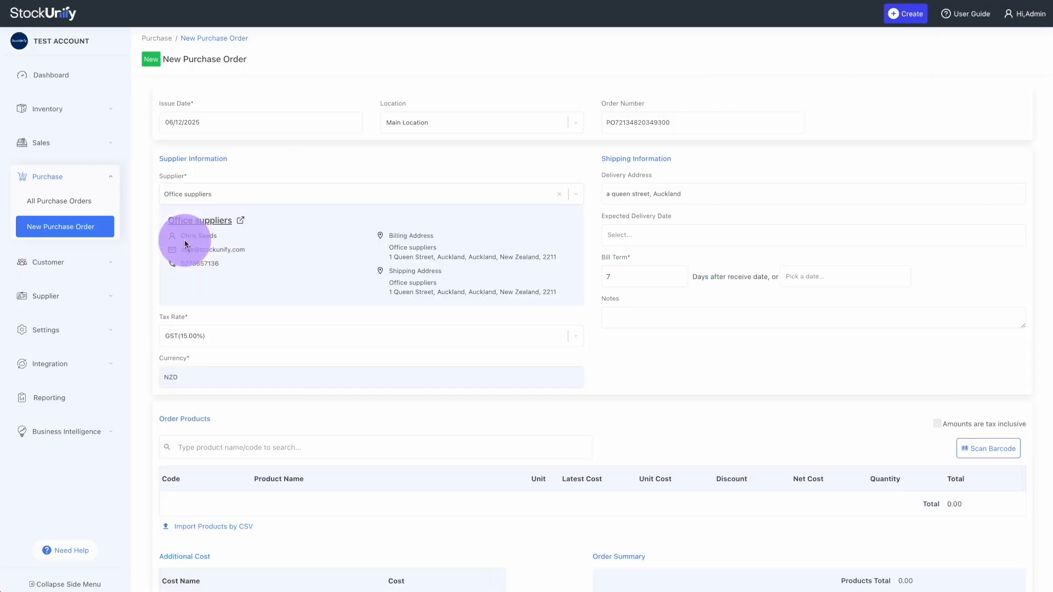
scroll(247, 266, down, 3)
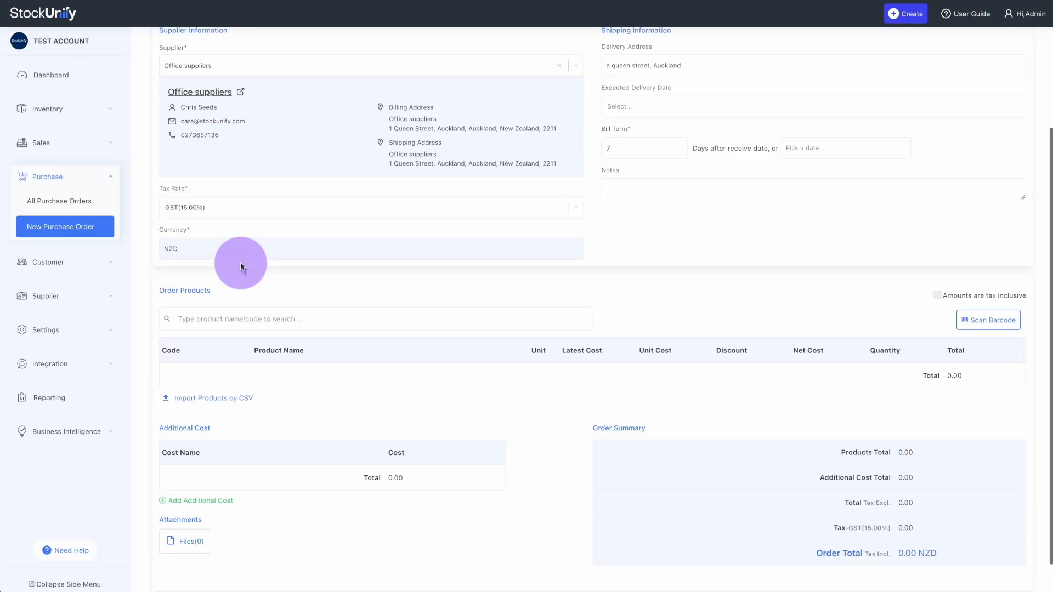
Add 20 T shirt black (size S) at 60.00 each and save the purchase order as approved
click(216, 283)
text(black)
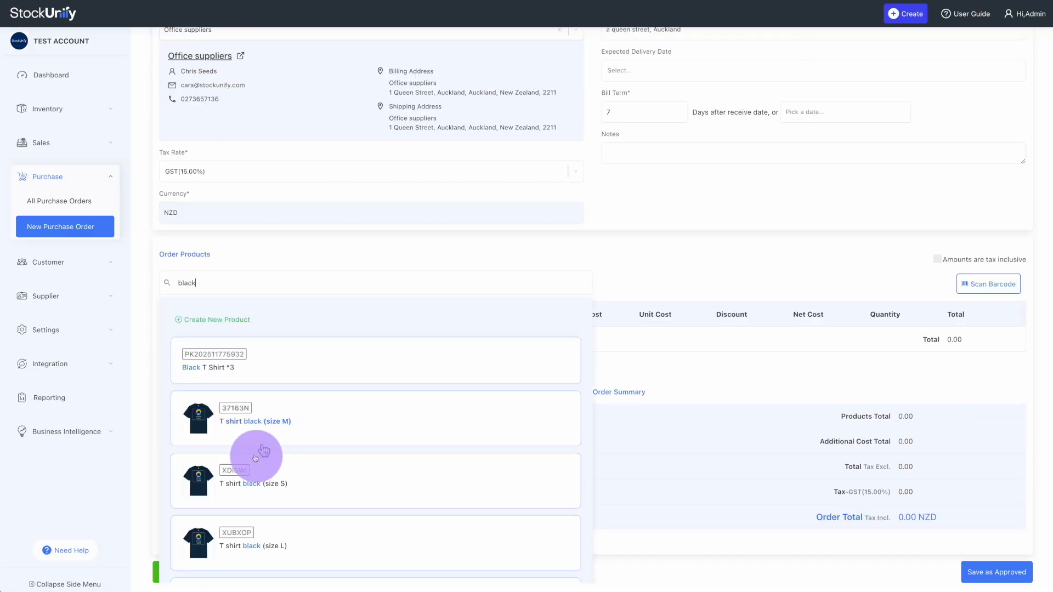
click(257, 460)
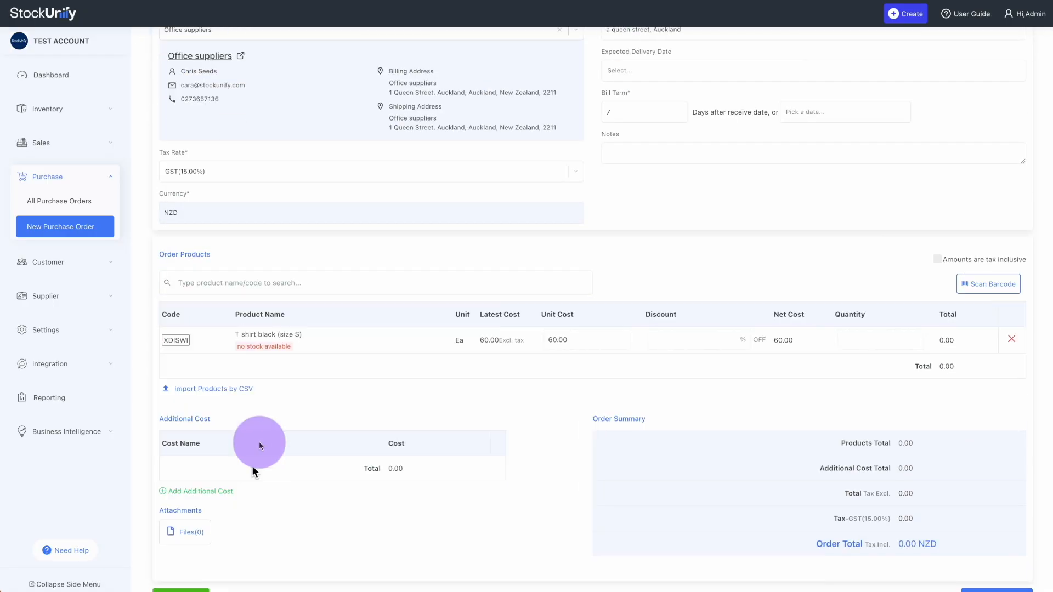
click(879, 342)
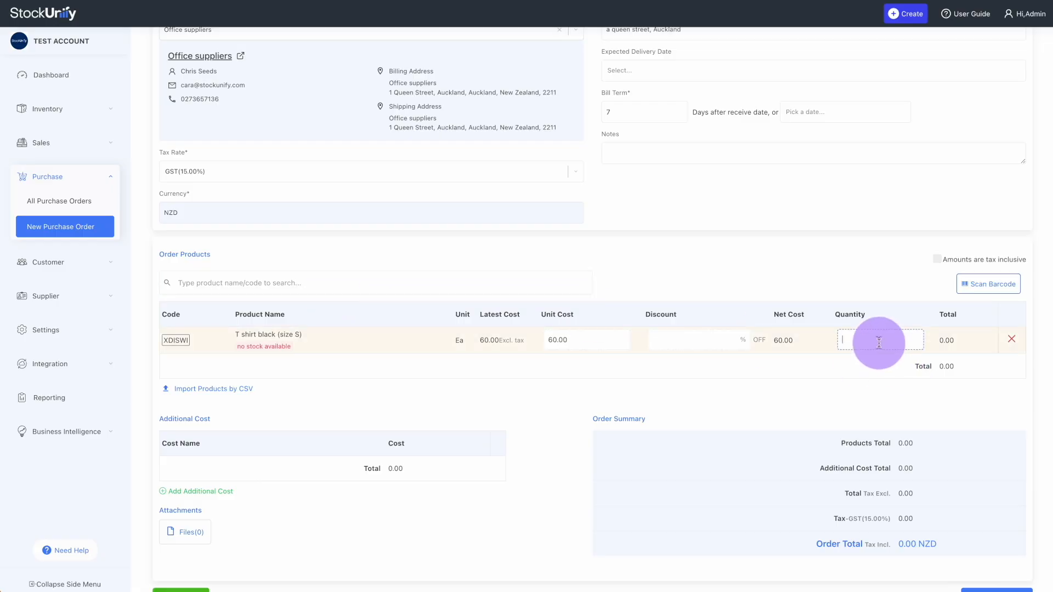
text(20)
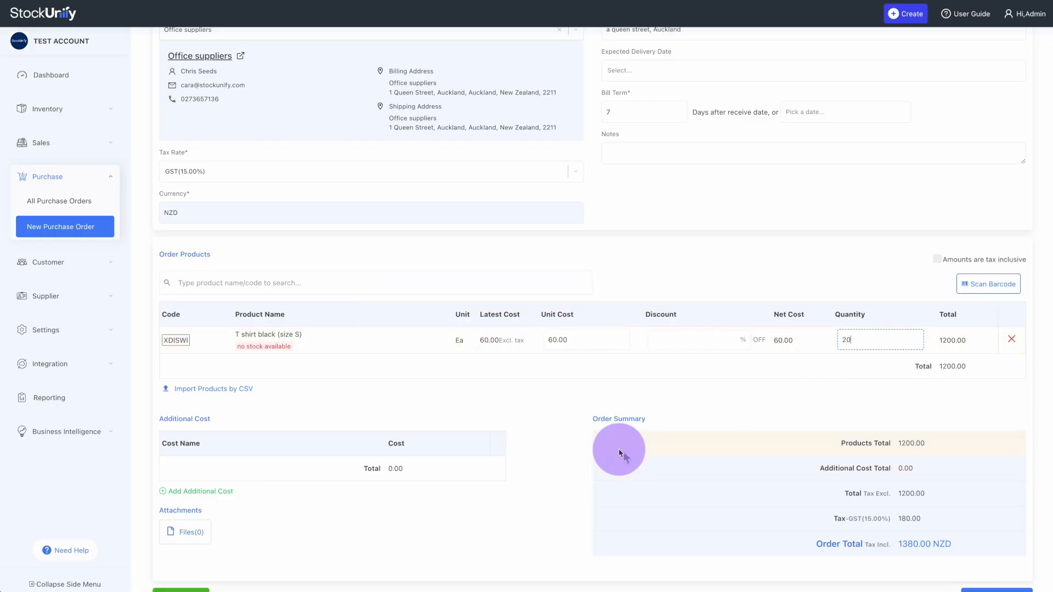
scroll(620, 447, down, 2)
scroll(620, 448, down, 1)
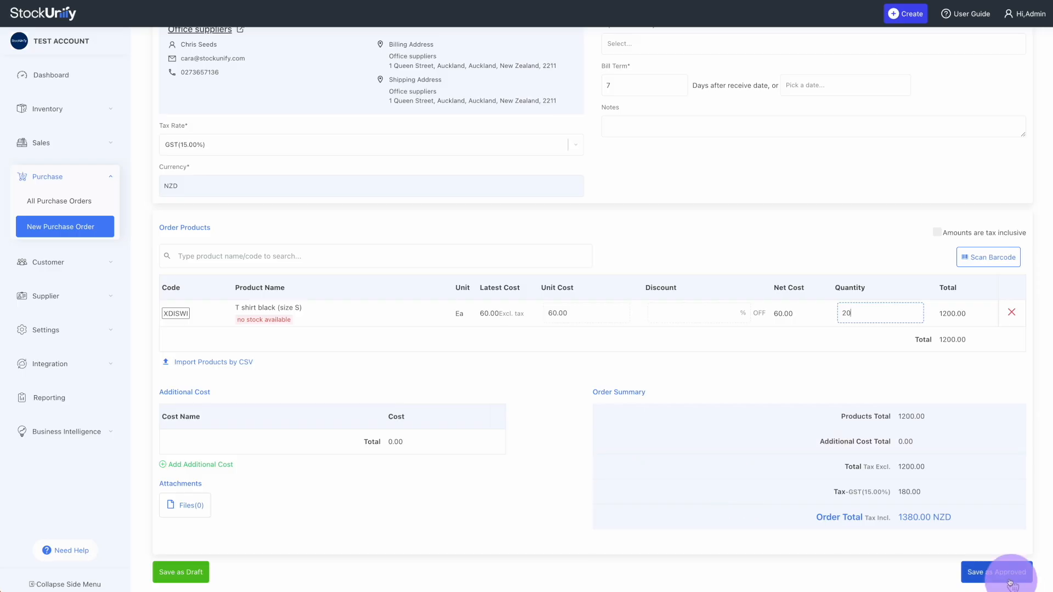
scroll(901, 428, up, 4)
scroll(901, 428, down, 4)
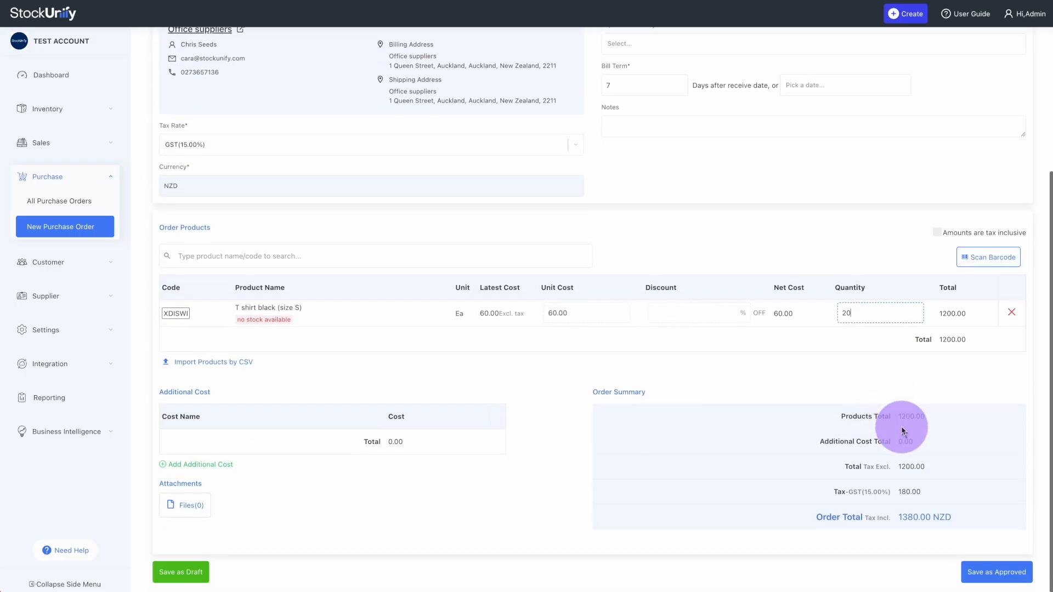
click(983, 568)
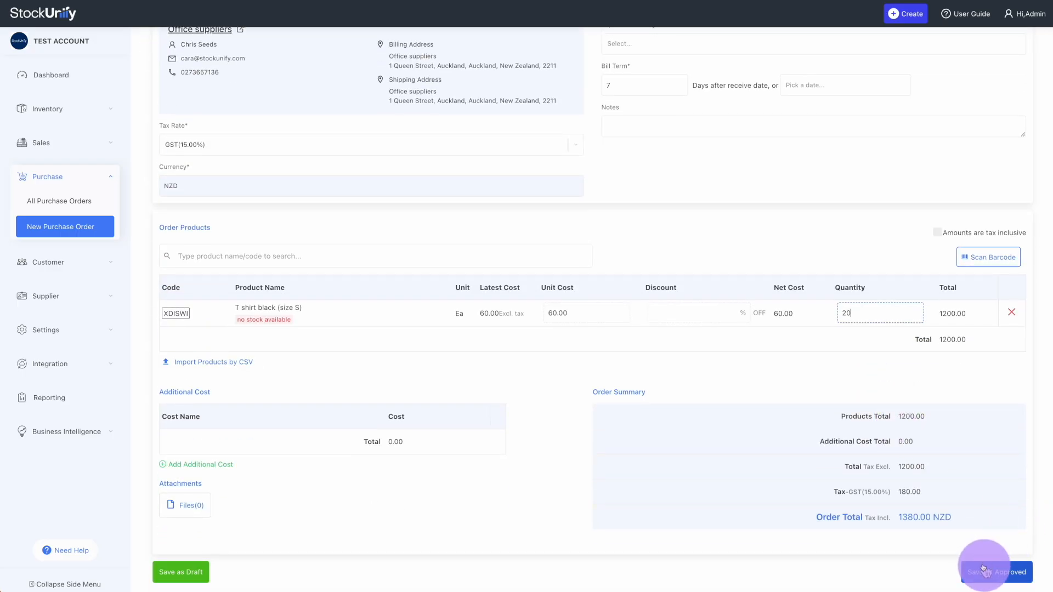
Print the approved purchase order to PDF (20 black T-shirts, 1380NZD) and review the downloaded file
click(285, 195)
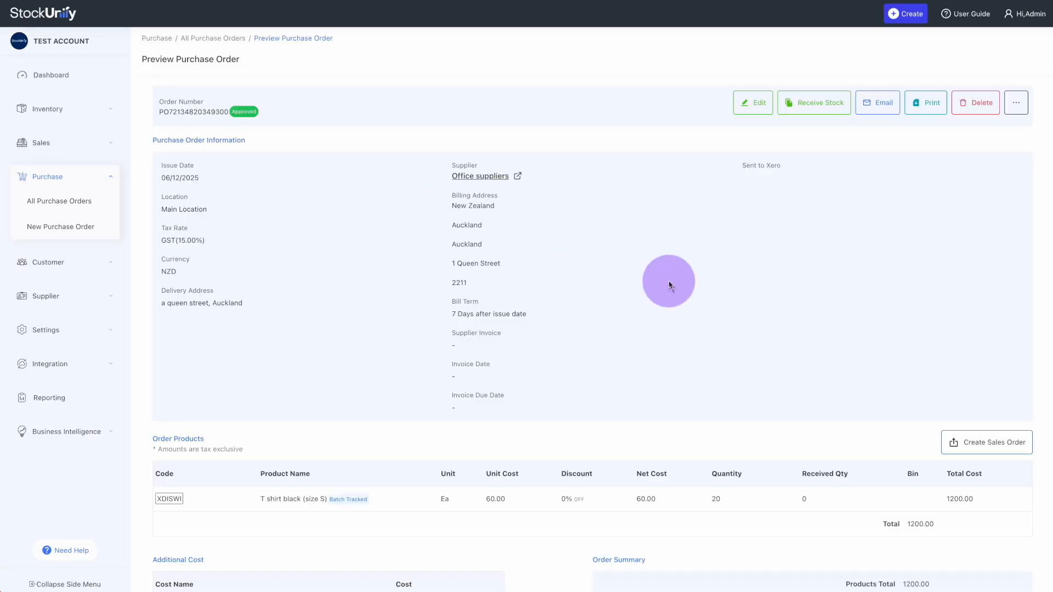
click(926, 104)
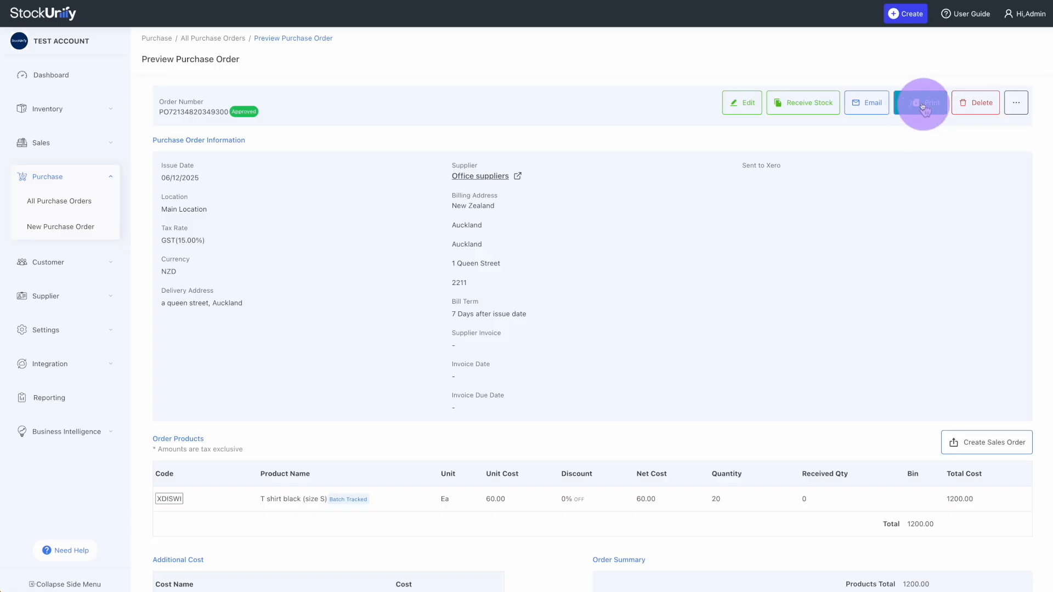
click(931, 14)
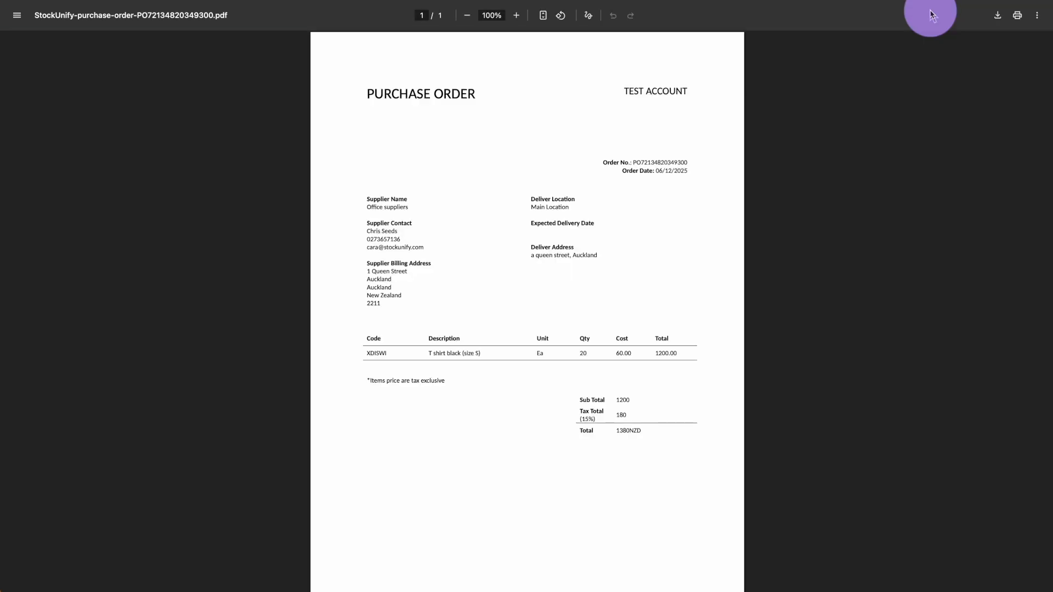
click(461, 326)
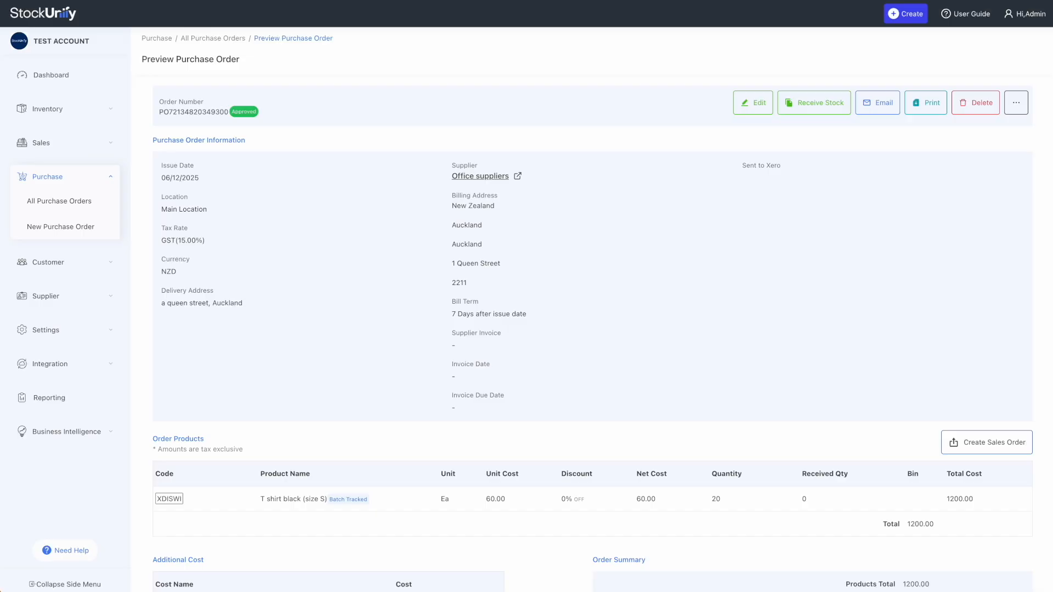
click(884, 104)
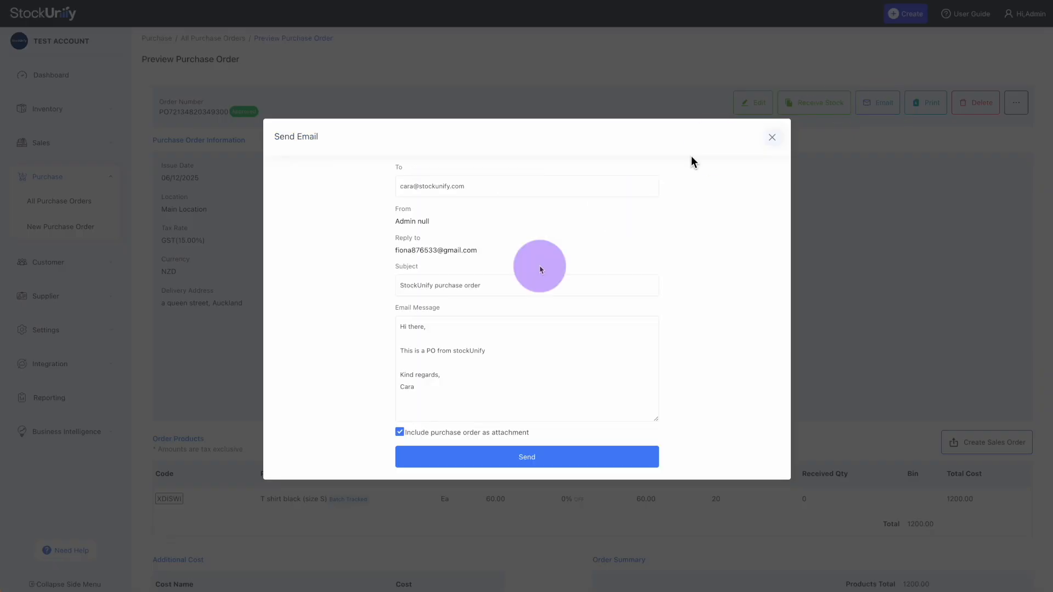
Send the approved purchase order email to the supplier's contact with the order attached
click(494, 316)
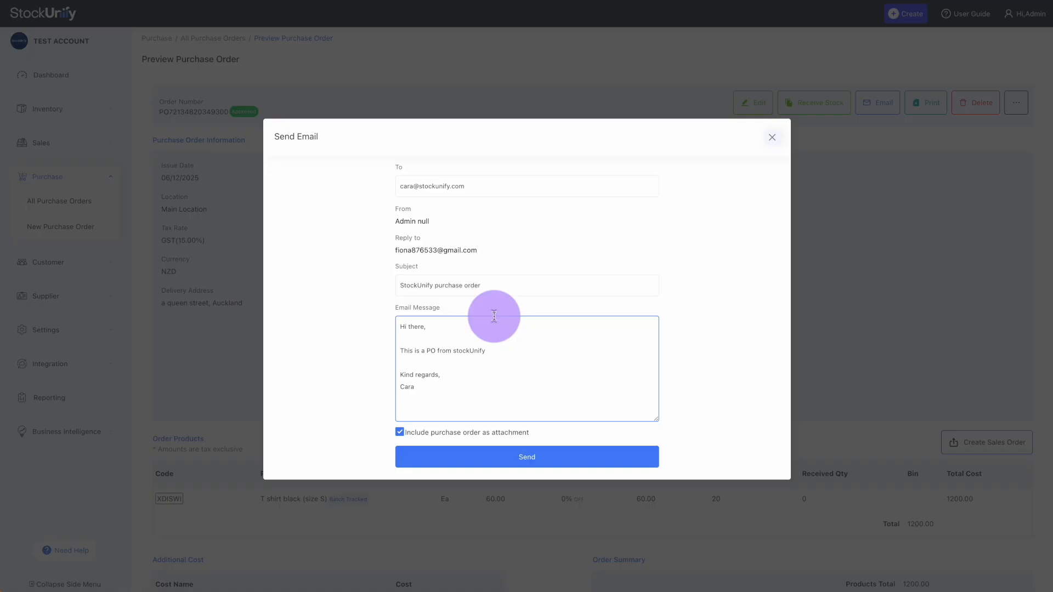
click(475, 459)
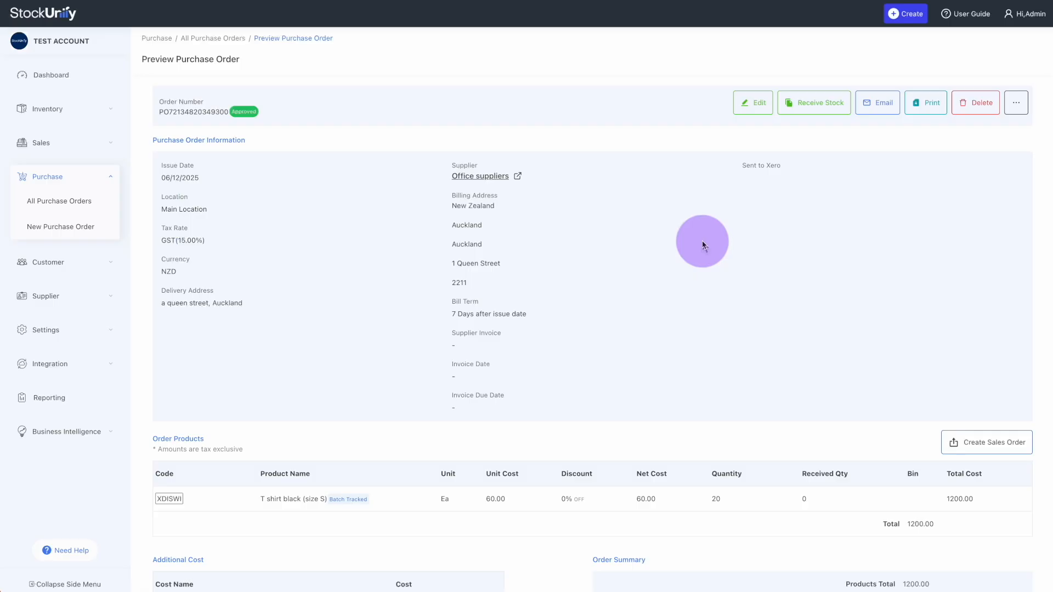
Start receiving the order and enter invoice INV-002, dated 18/12/2025 and due 26/12/2025
click(814, 108)
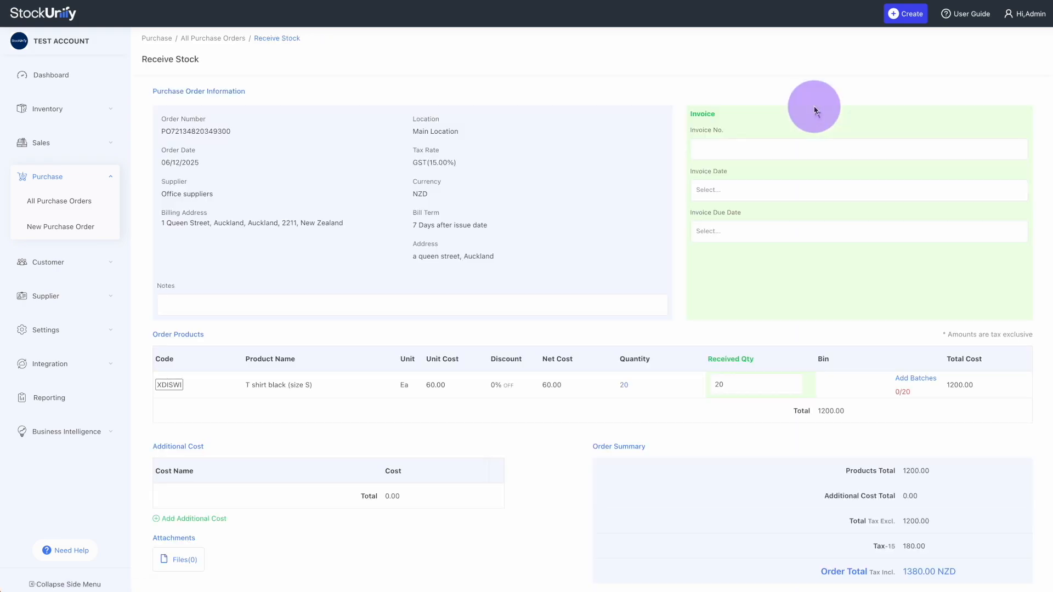
click(737, 158)
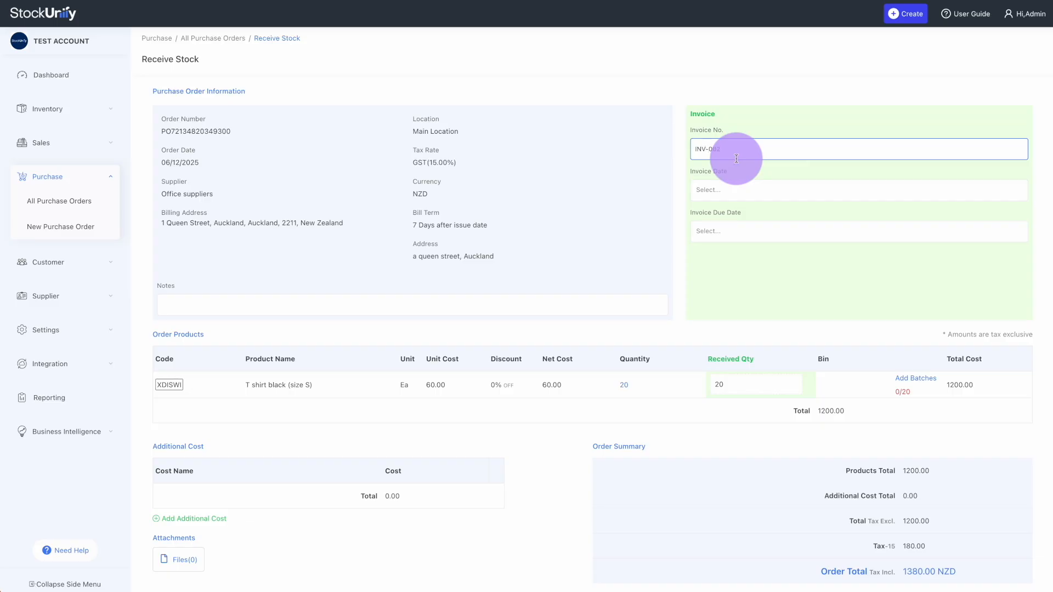
click(730, 190)
click(781, 286)
click(736, 231)
click(793, 349)
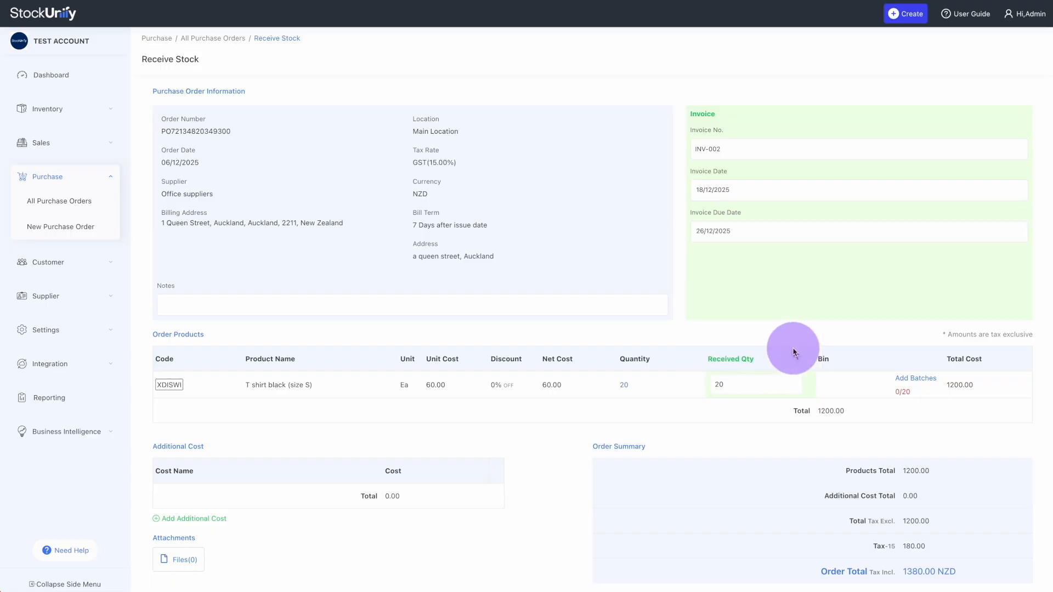
scroll(694, 426, down, 1)
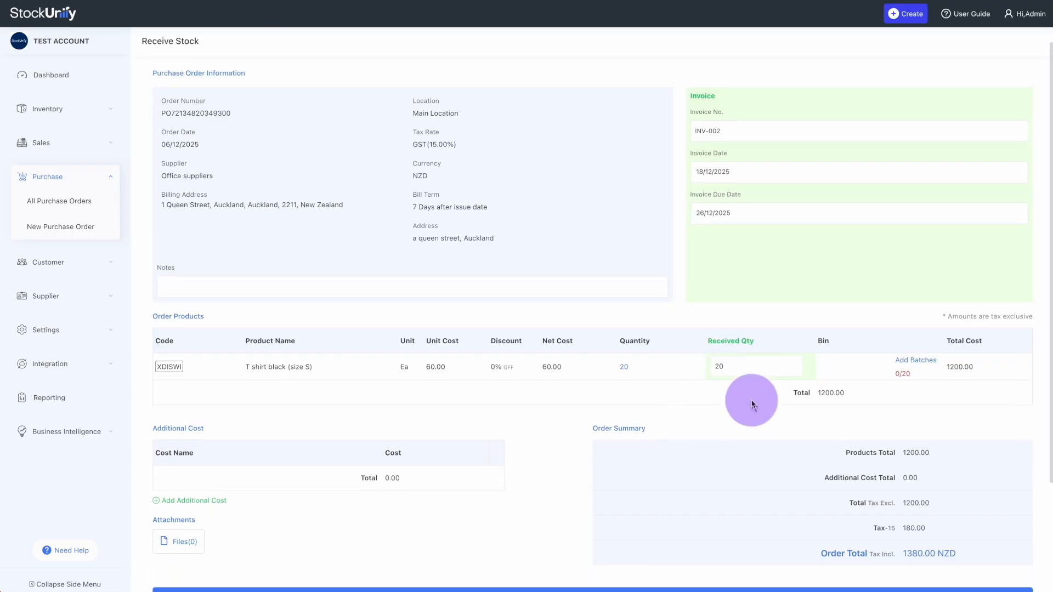
Add a batch of 20 units for the black T-shirt line and save the batch numbers
click(921, 362)
click(265, 220)
text(batch)
click(333, 220)
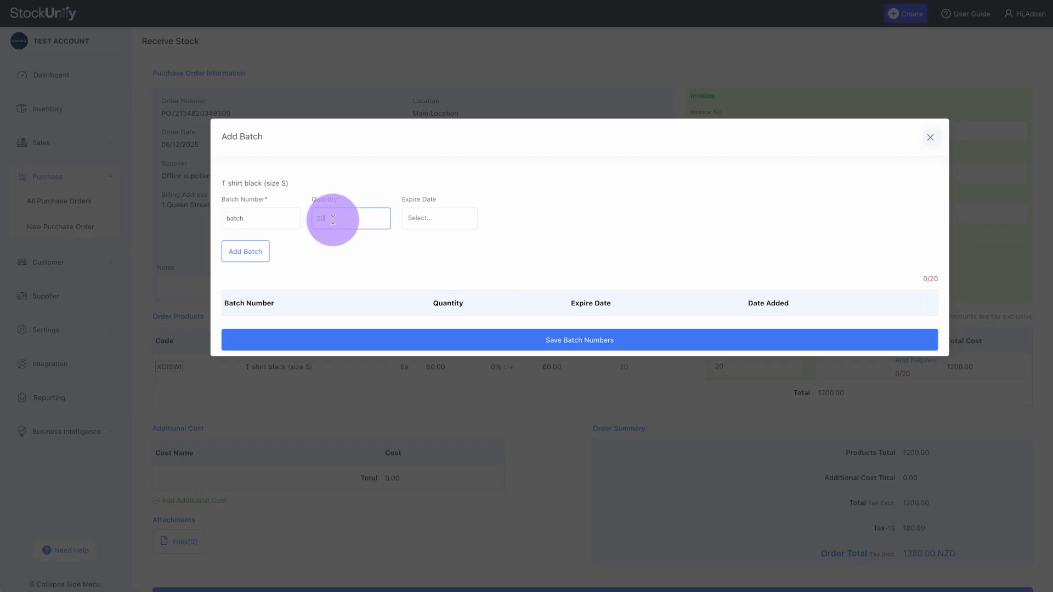
click(245, 251)
click(531, 368)
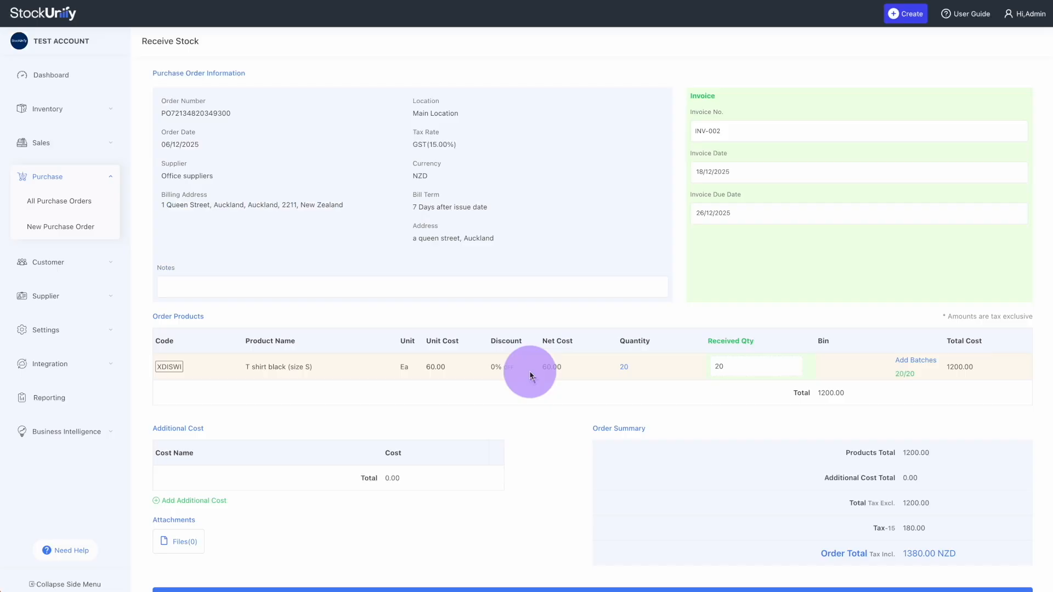
scroll(530, 375, down, 2)
scroll(530, 375, up, 3)
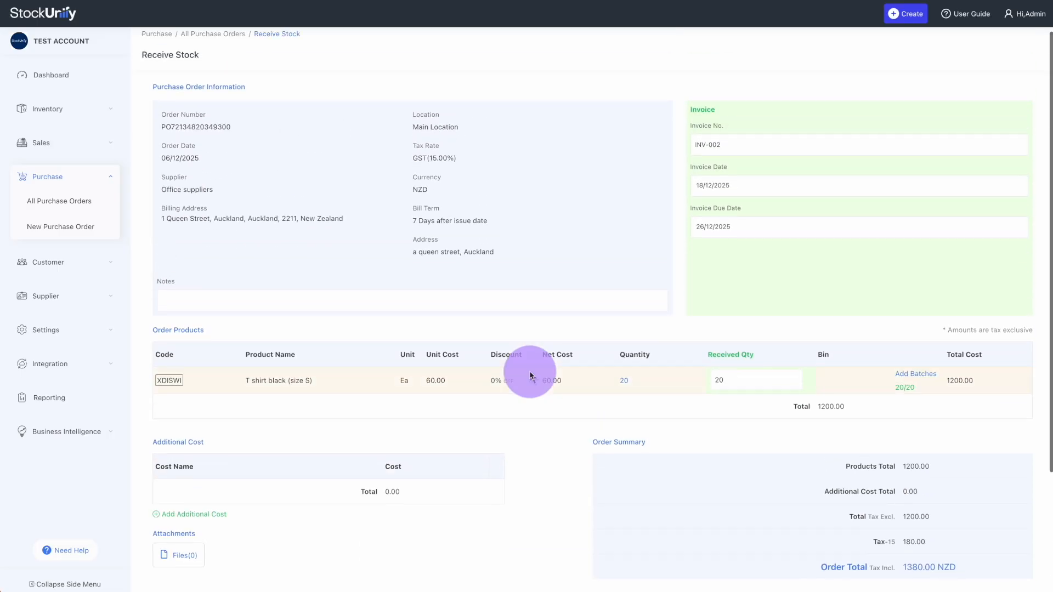
scroll(530, 375, down, 2)
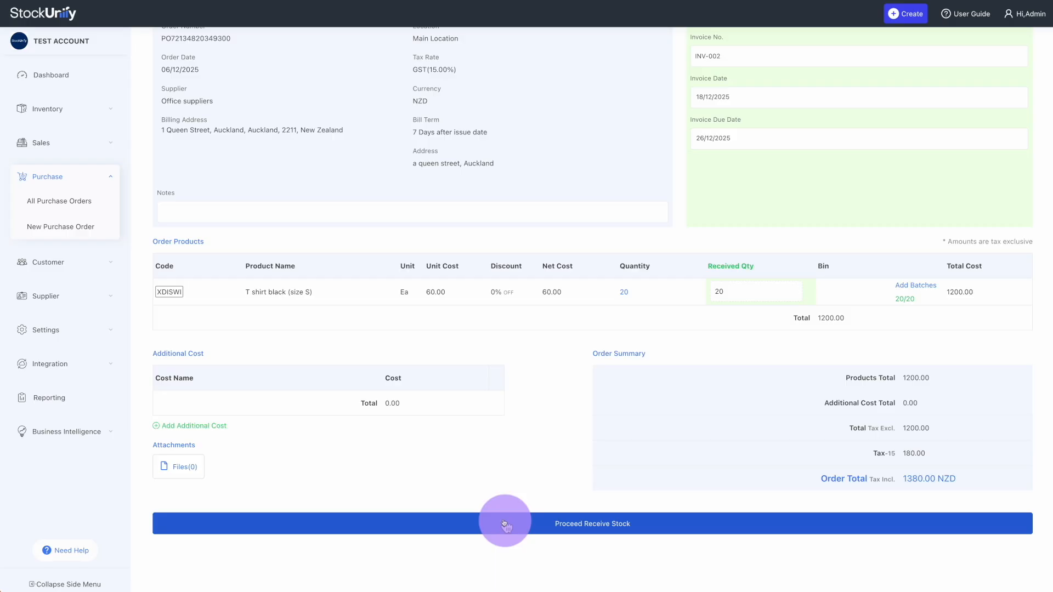
Confirm receipt of the 20 T-shirts with Sync to Xero on, then go back to the order details
click(505, 525)
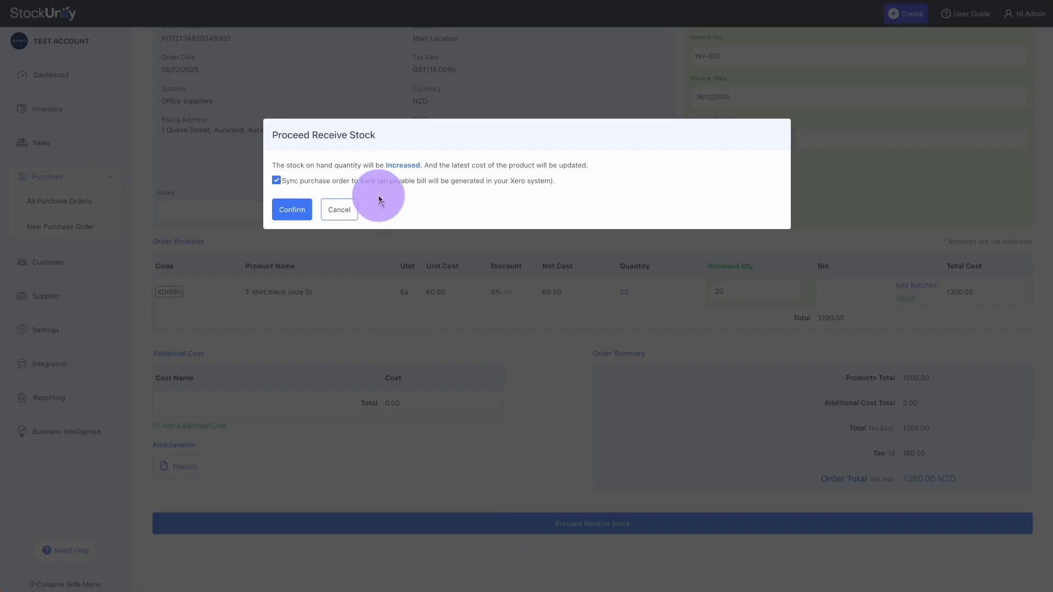
click(292, 207)
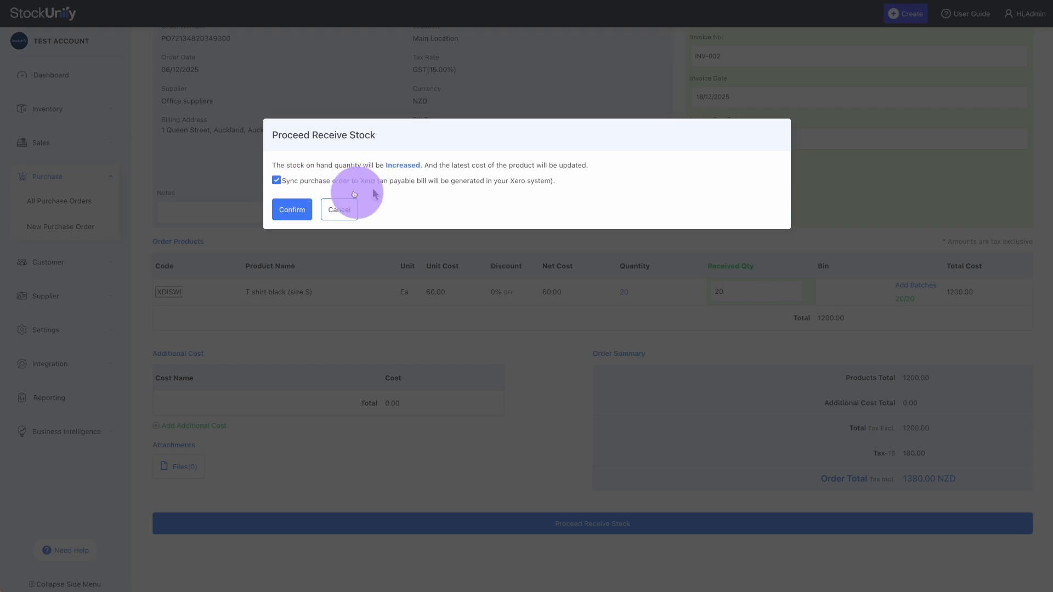
click(284, 210)
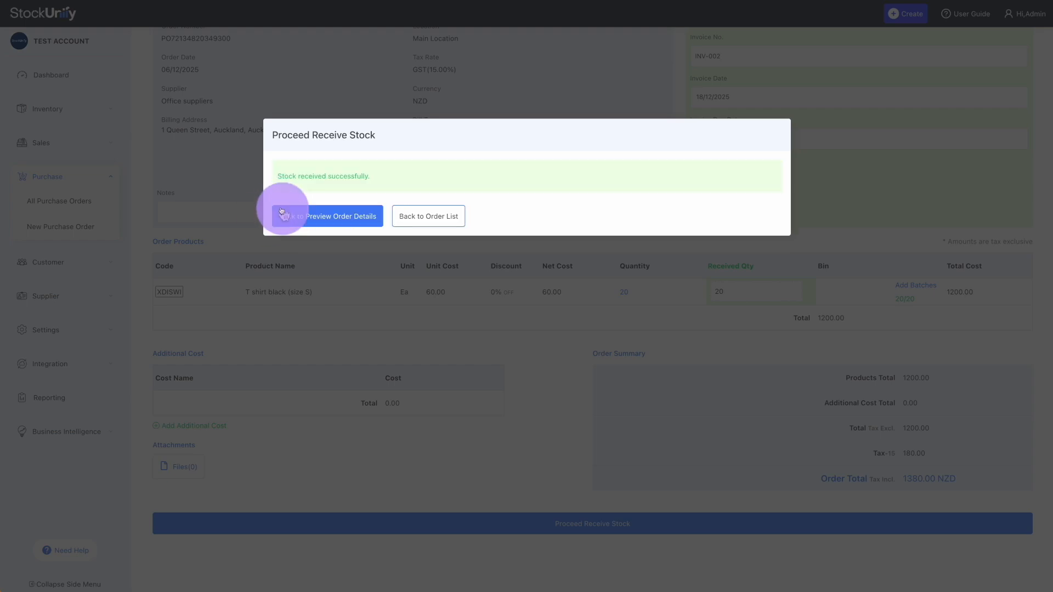
click(323, 217)
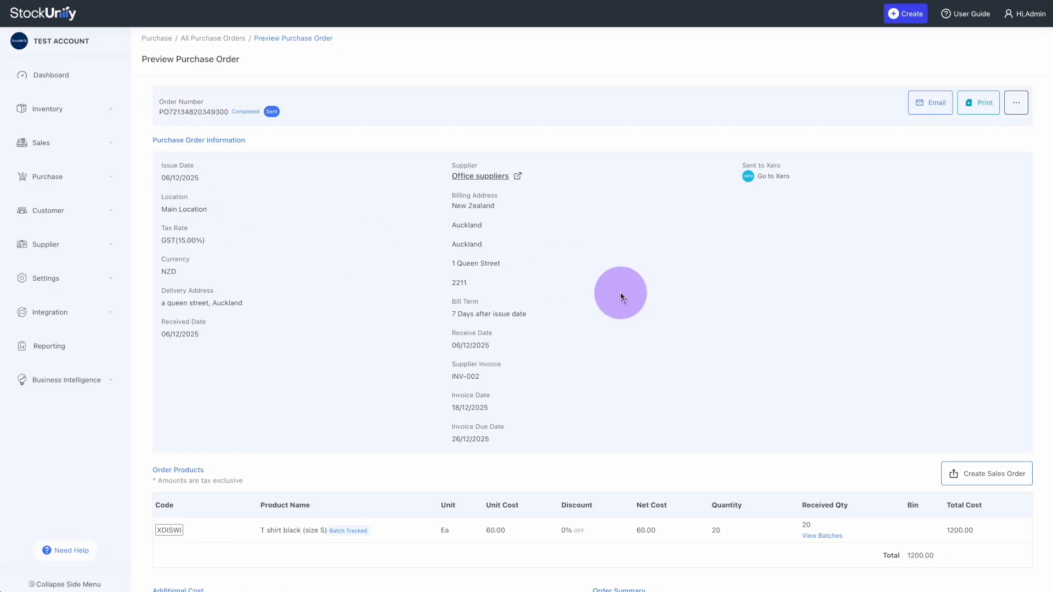
Review the 1,380.00 awaiting-payment bill INV-002 in Xero, then switch back to StockUnify
click(762, 178)
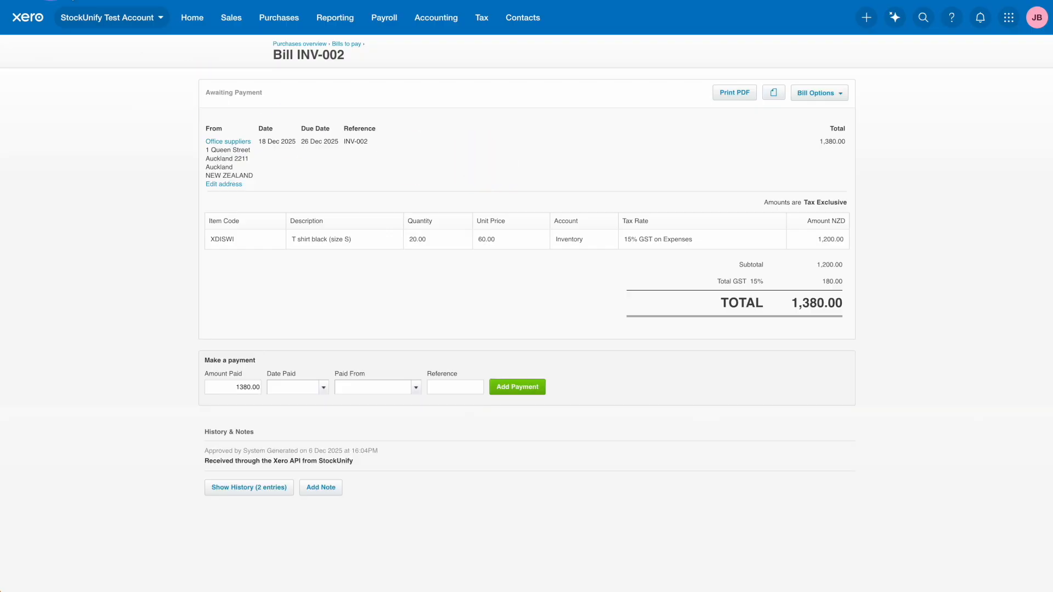
click(6, 0)
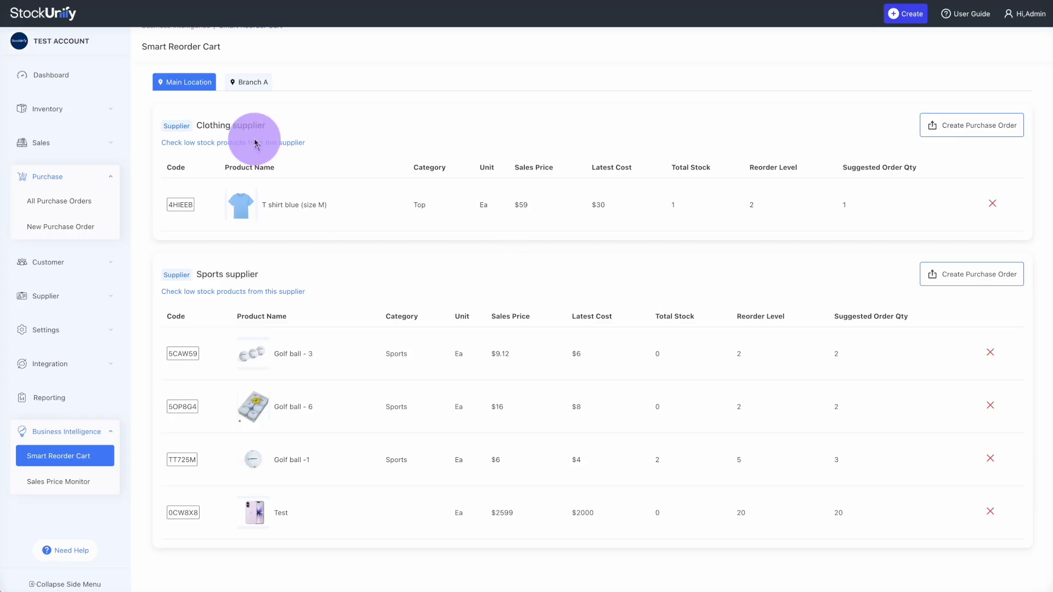
Check Branch A's cart, review the Sports supplier's low-stock products, and create its purchase order
click(242, 87)
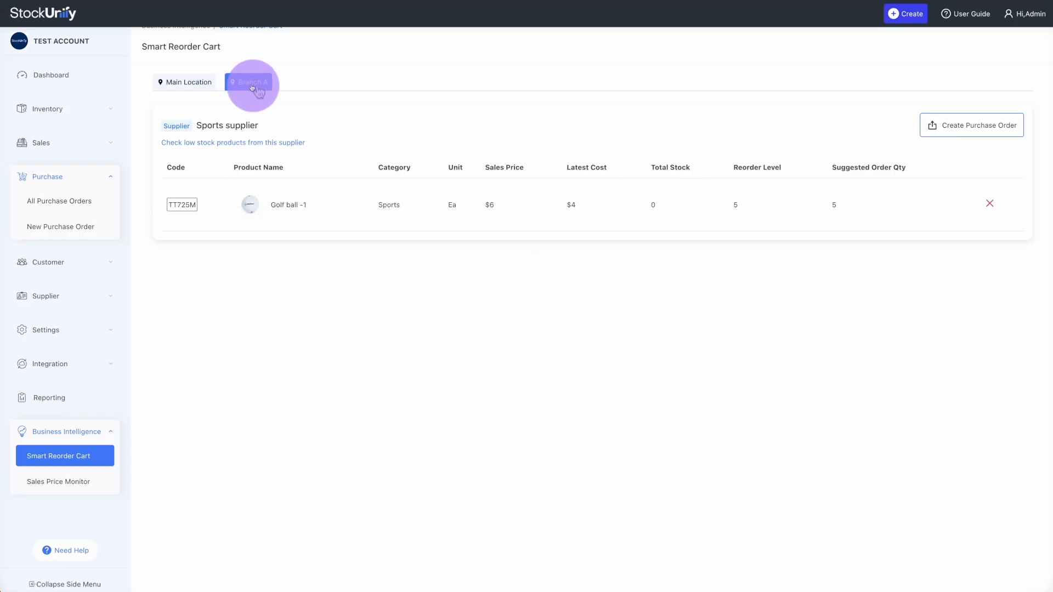
click(183, 88)
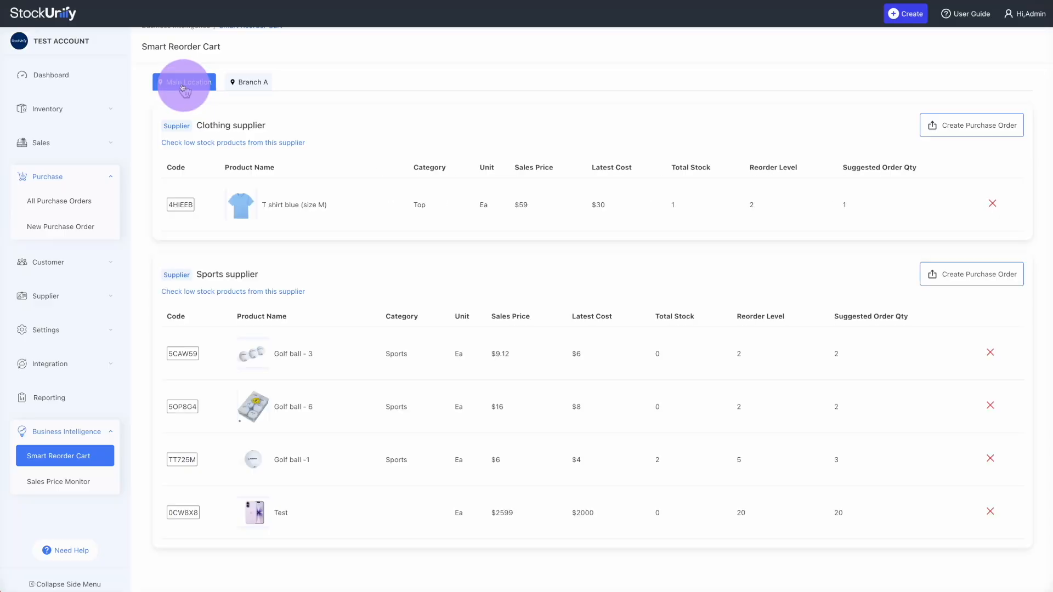
click(262, 295)
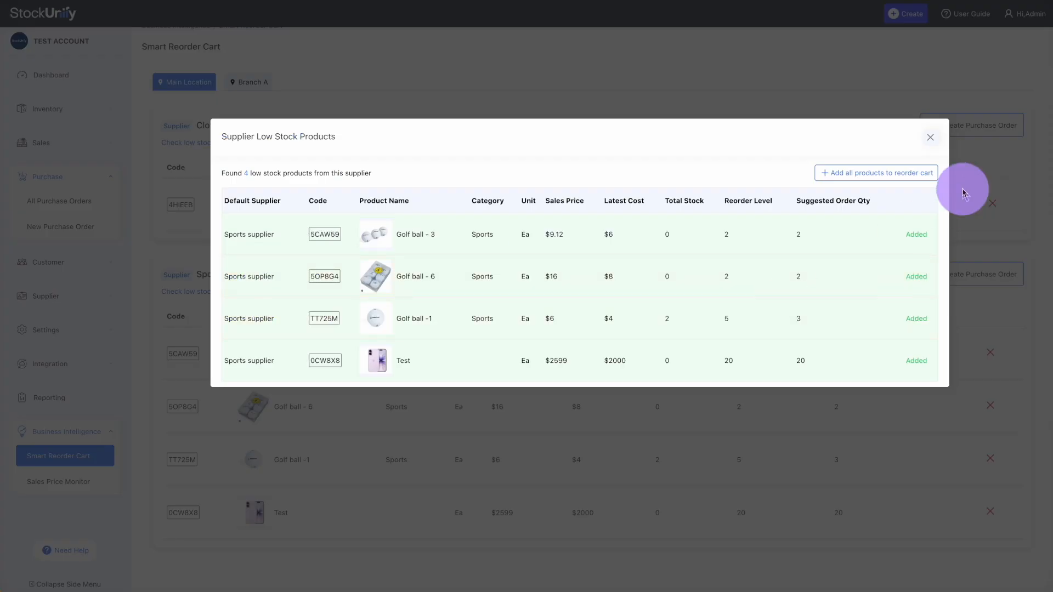
click(930, 138)
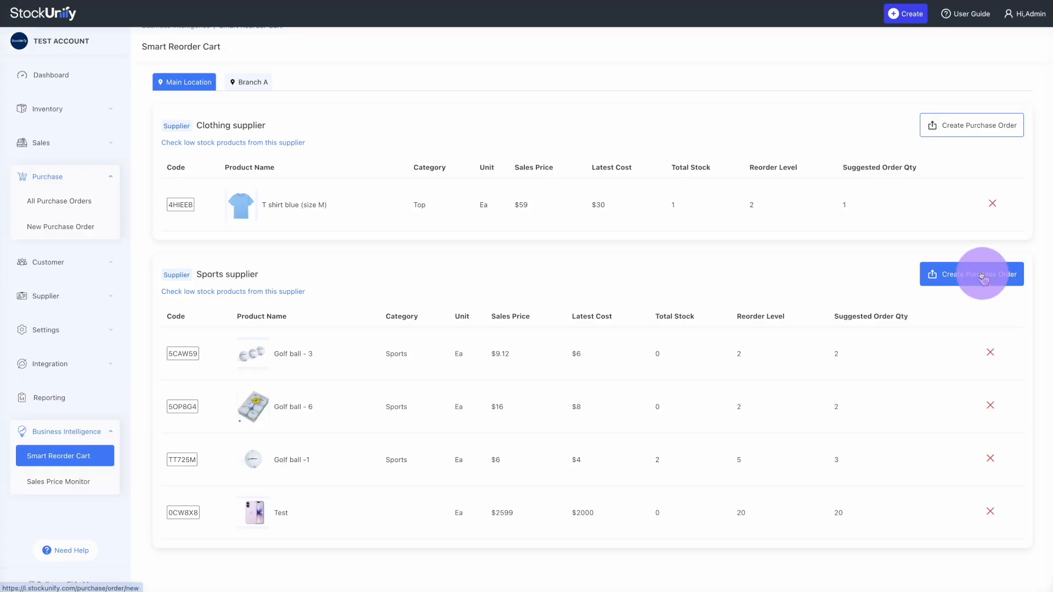
click(982, 278)
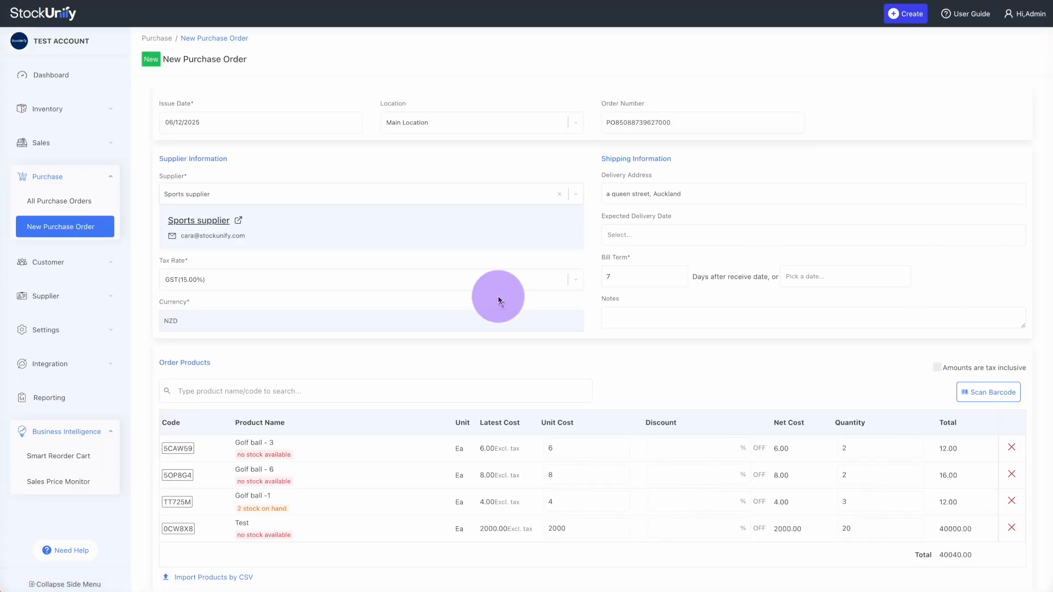
Review the four-line Sports supplier order totalling 40040.00 and save it as Approved
scroll(498, 300, down, 1)
scroll(417, 230, down, 2)
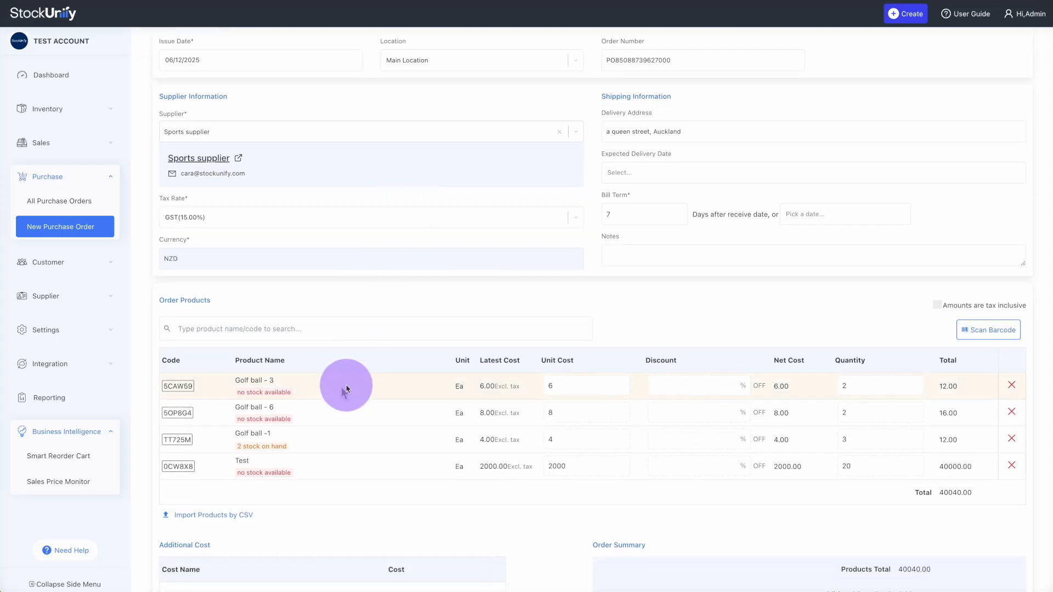
scroll(601, 372, down, 3)
scroll(601, 372, up, 4)
scroll(601, 370, down, 4)
click(993, 573)
click(289, 201)
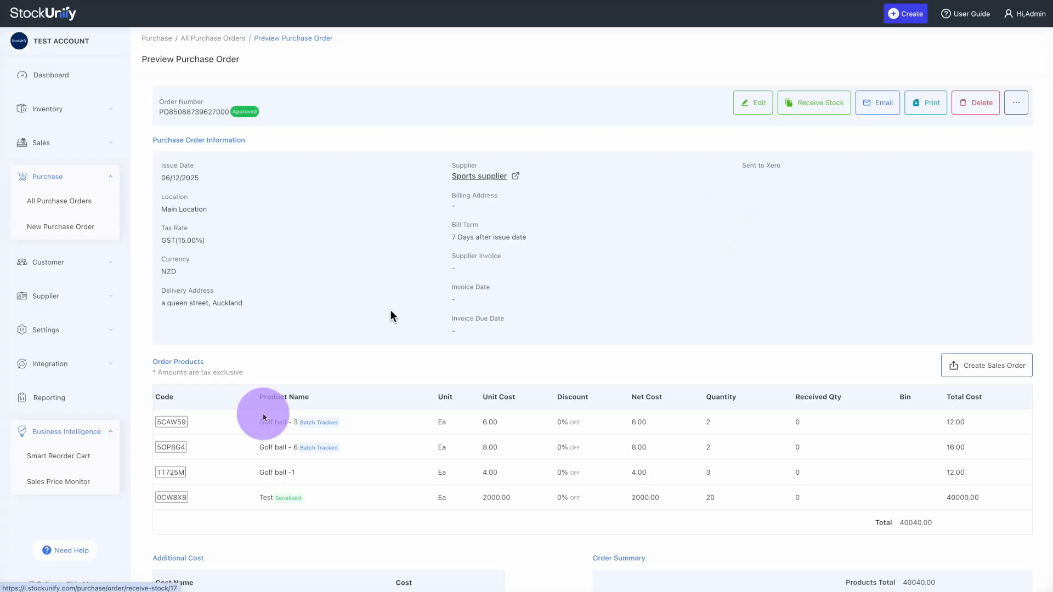
scroll(254, 442, down, 1)
scroll(255, 442, up, 1)
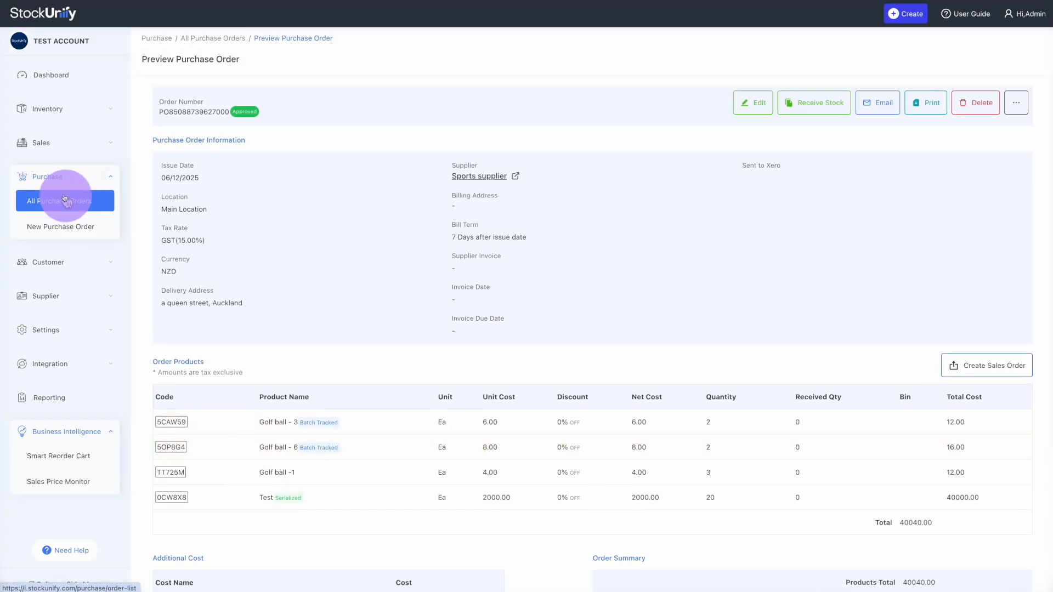
Open All Purchase Orders and look through the status, location and start date filters
click(66, 432)
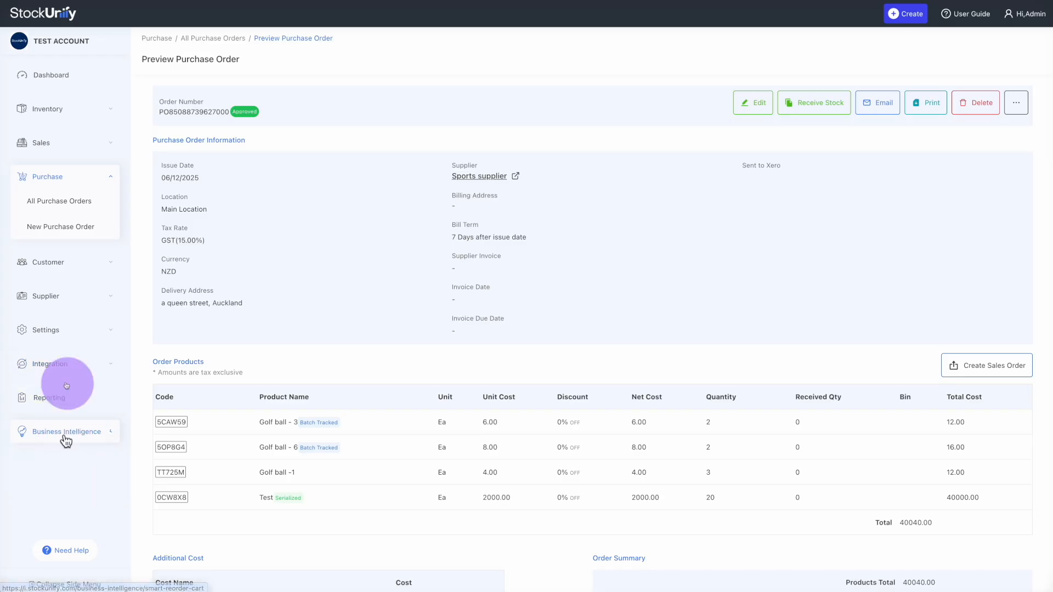
click(61, 207)
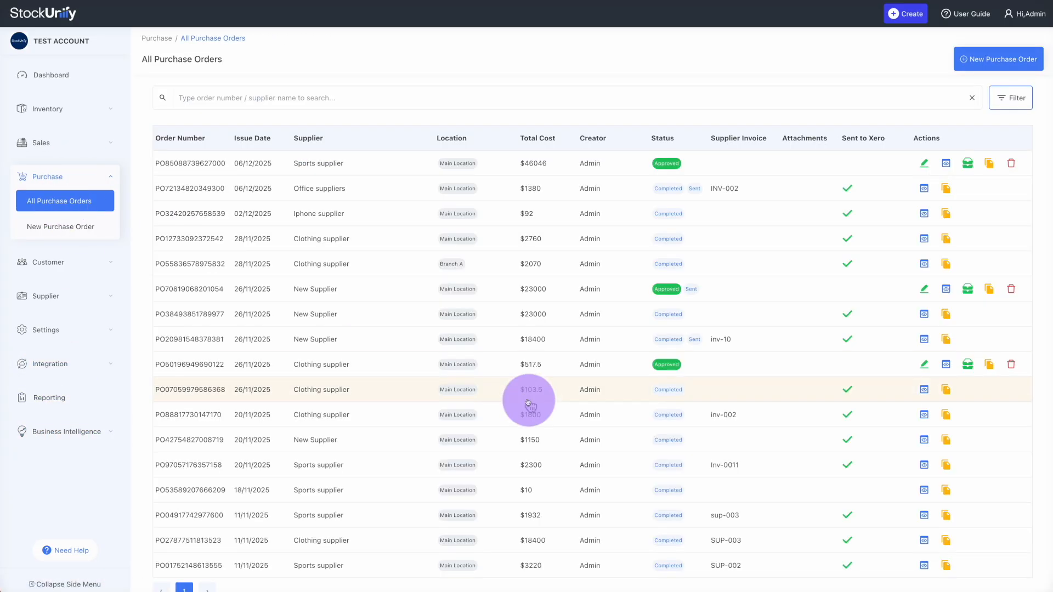
click(1011, 98)
click(952, 168)
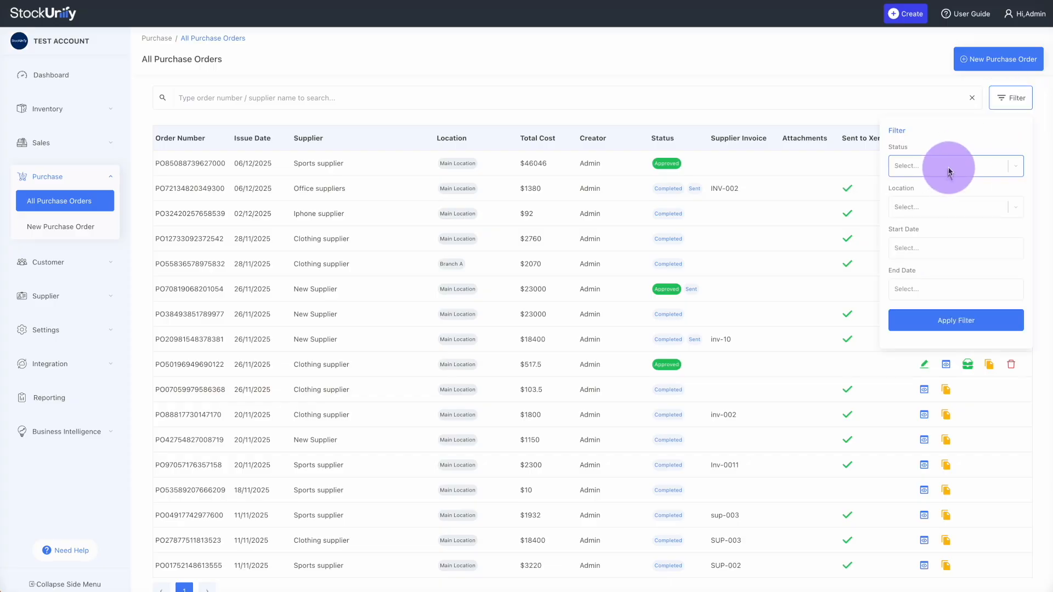
click(939, 207)
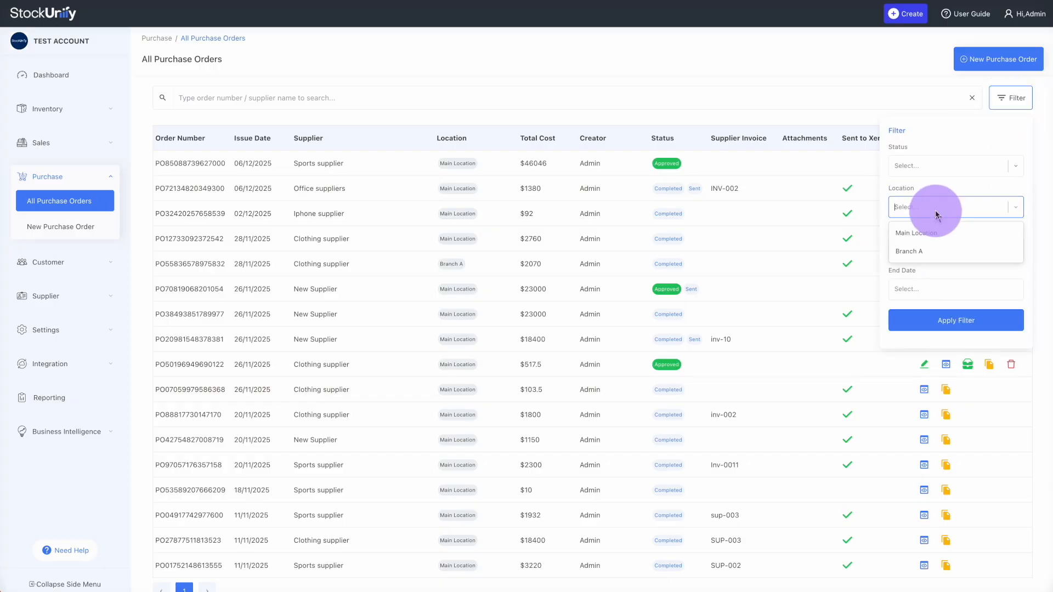
click(923, 243)
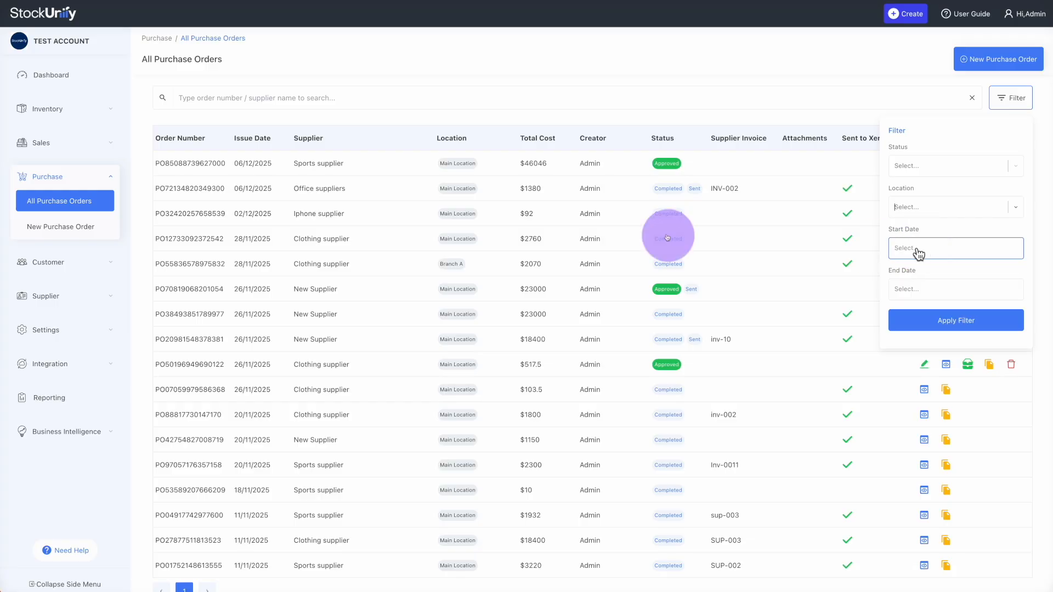
Search the orders for 'o', open the Office suppliers order's details, then return to the list
click(328, 104)
text(office)
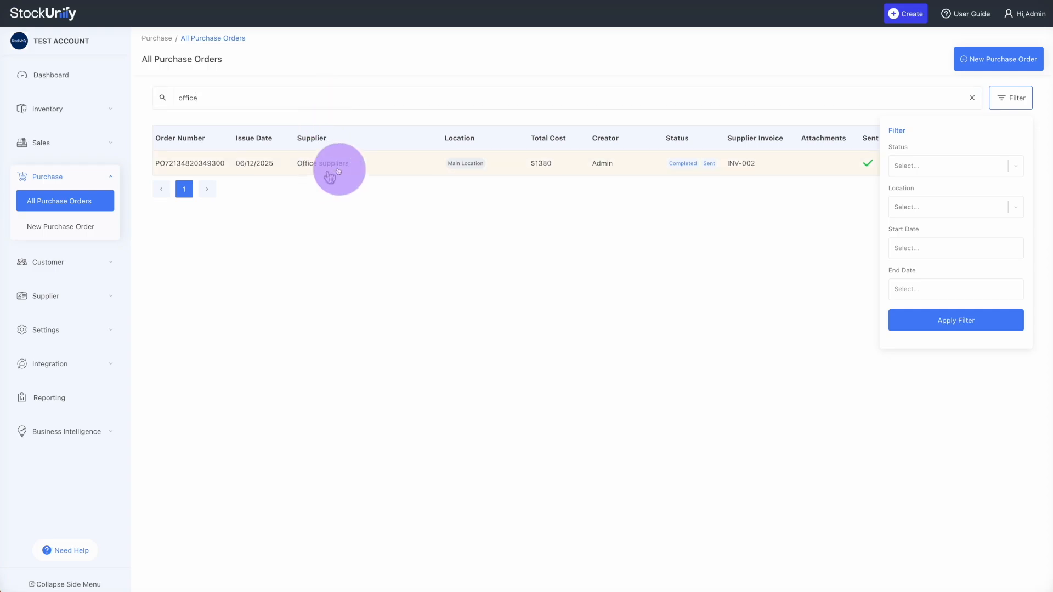
click(1014, 98)
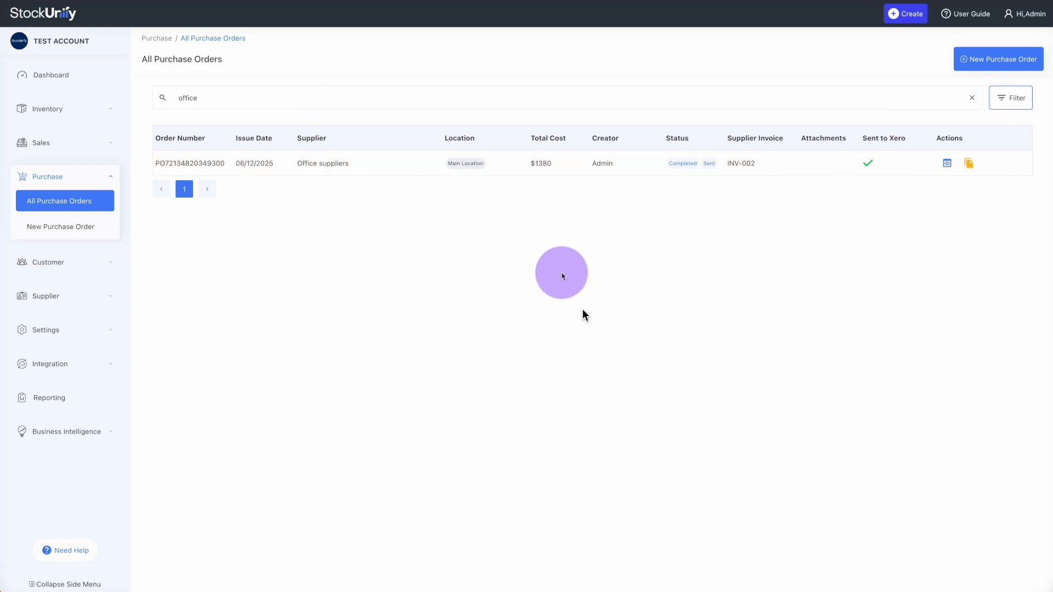
click(191, 163)
scroll(294, 324, down, 3)
scroll(294, 324, up, 3)
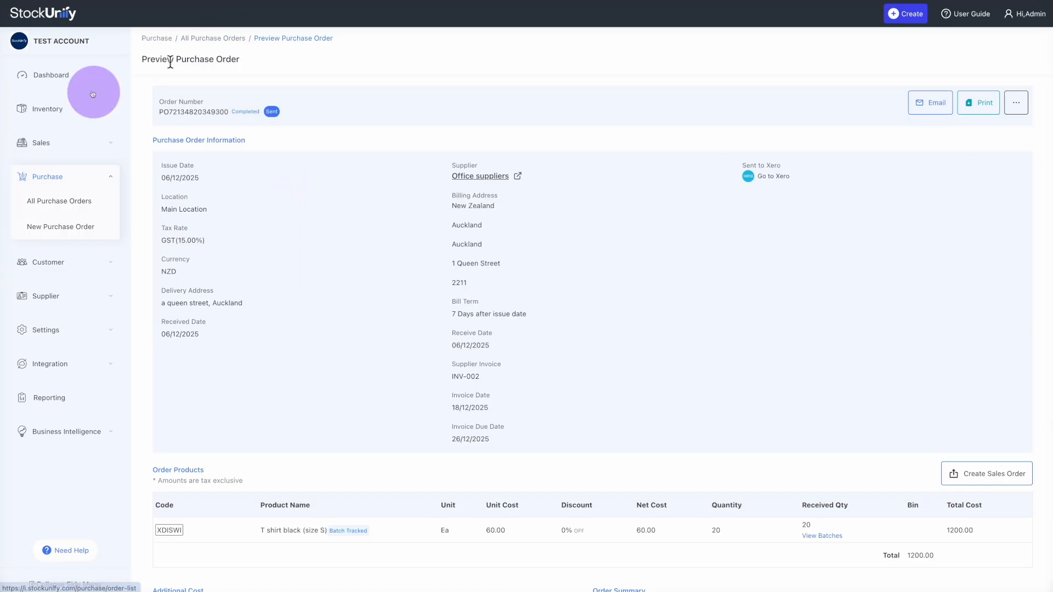
click(218, 39)
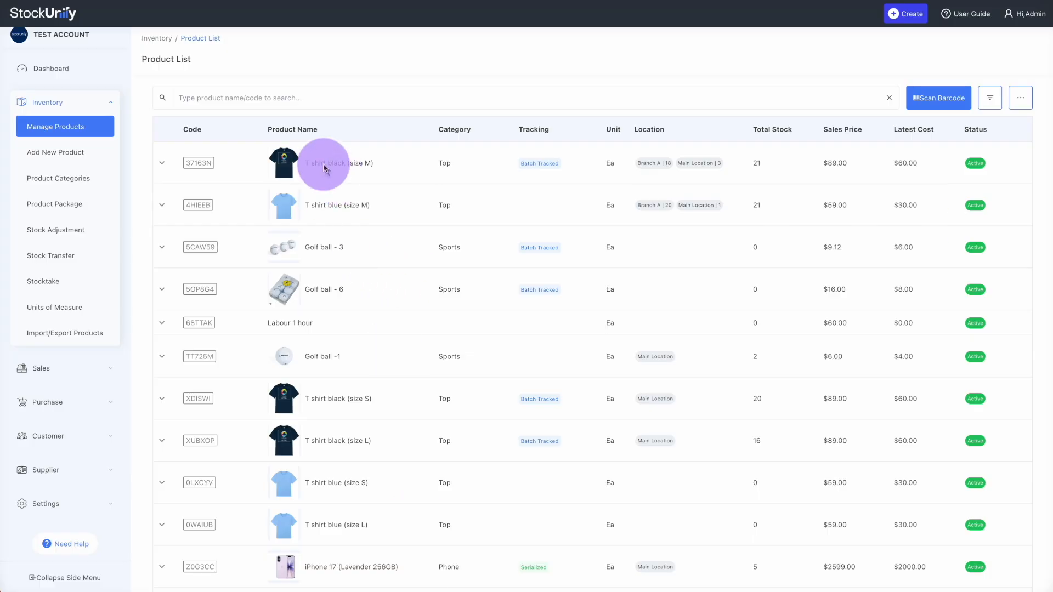
Open T shirt black (size M) and view its Stock Logs at Main Location
click(342, 165)
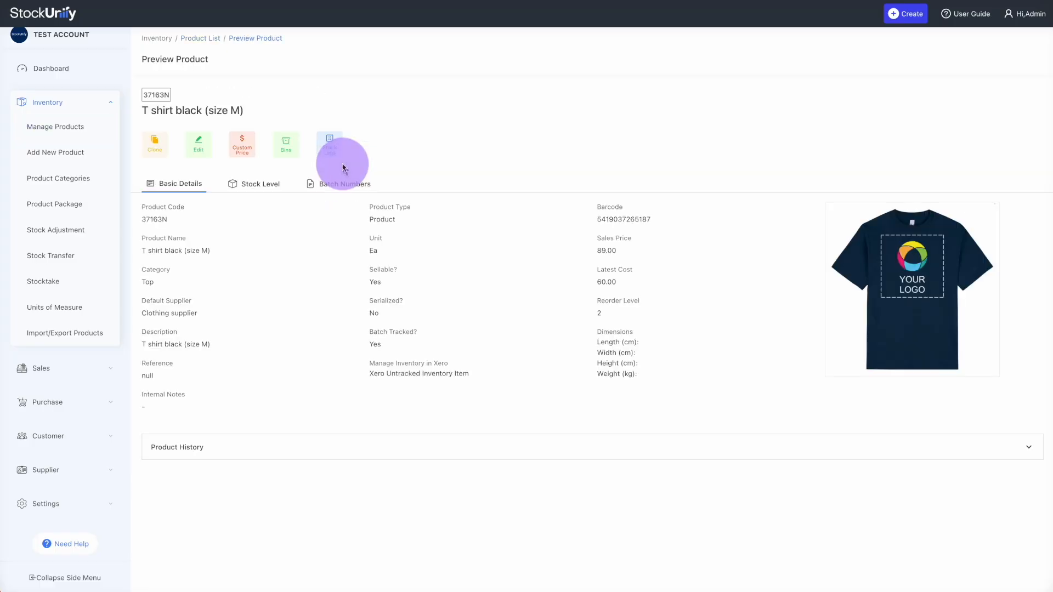
click(329, 149)
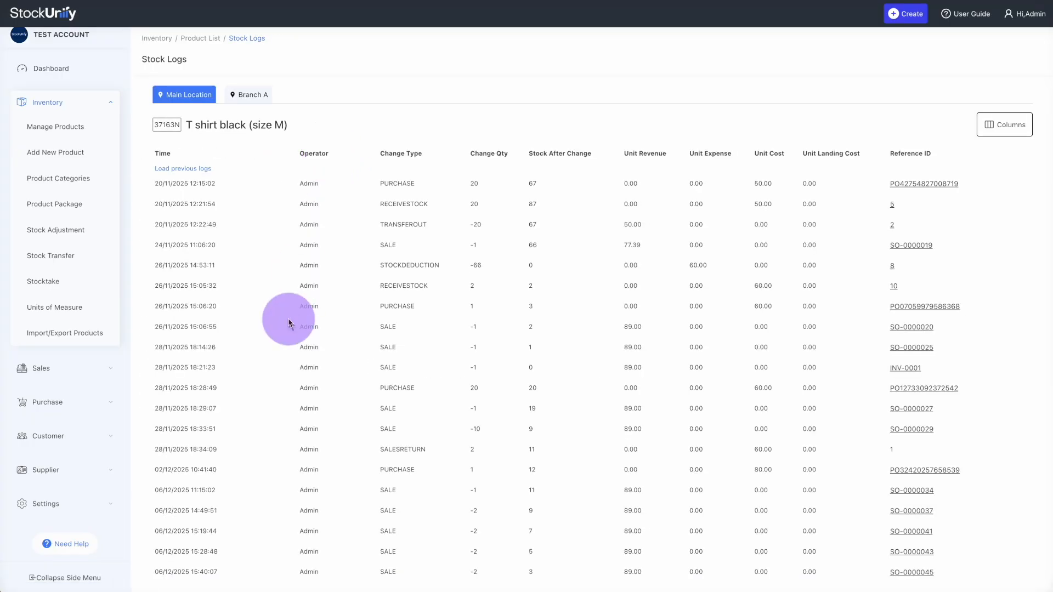
scroll(289, 318, down, 3)
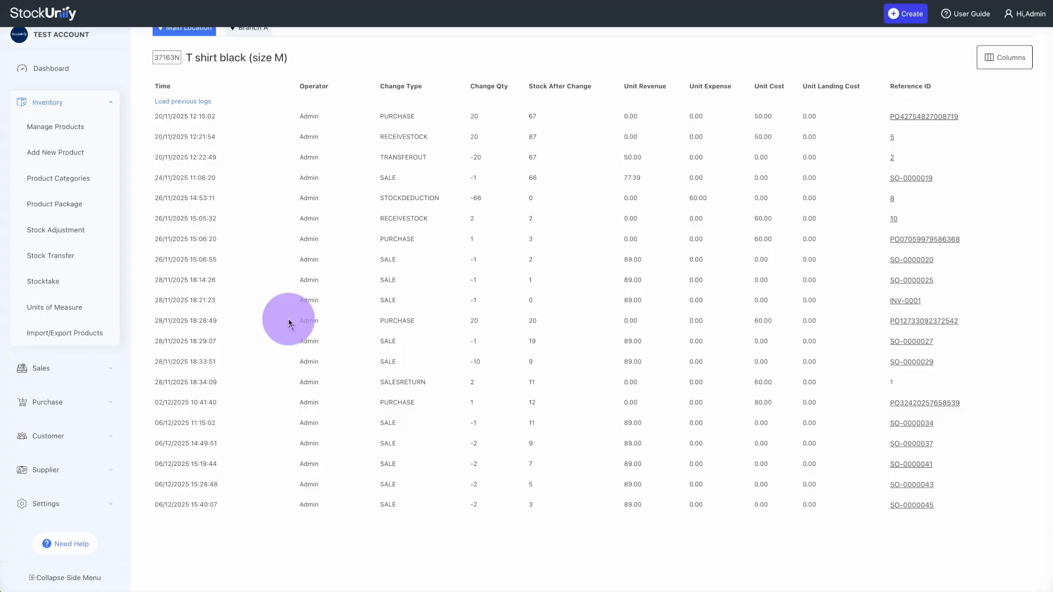
Open sales order SO-0000027 from the log, then browse the Users, Roles and New Role settings pages
click(918, 343)
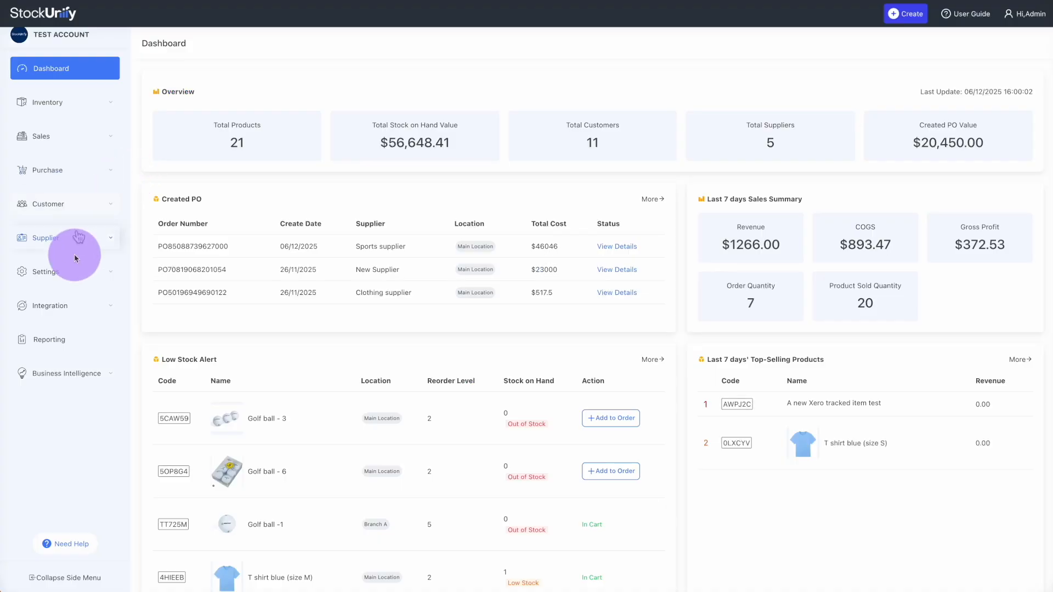
click(77, 271)
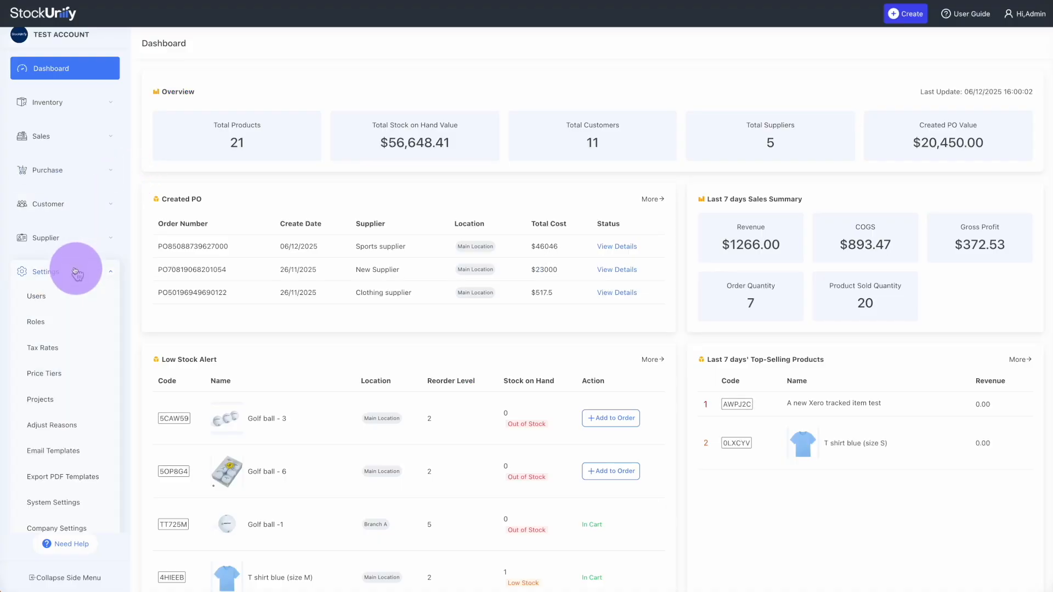
scroll(72, 285, down, 2)
click(40, 203)
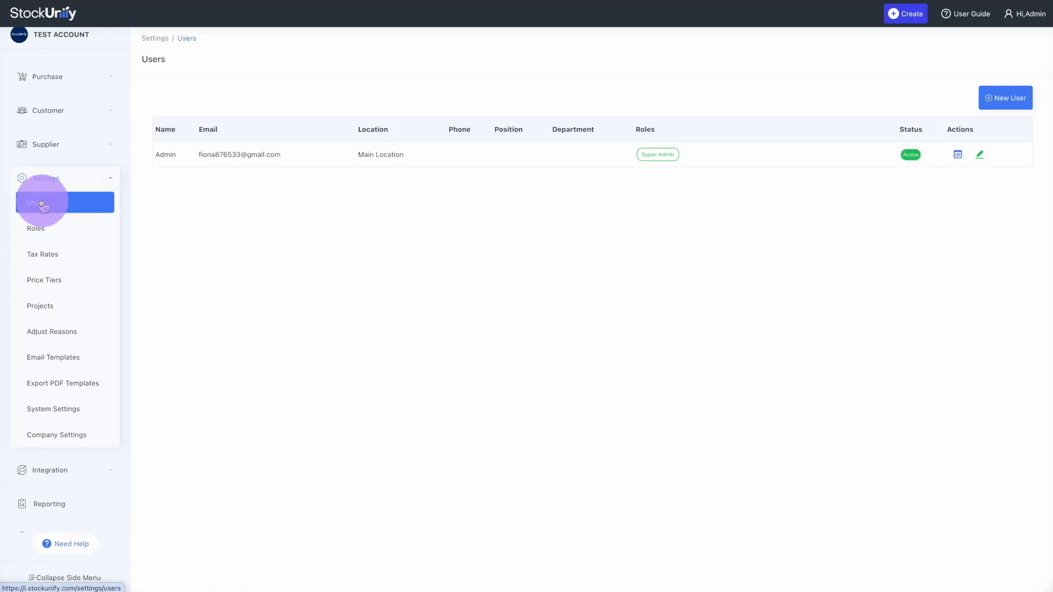
click(36, 228)
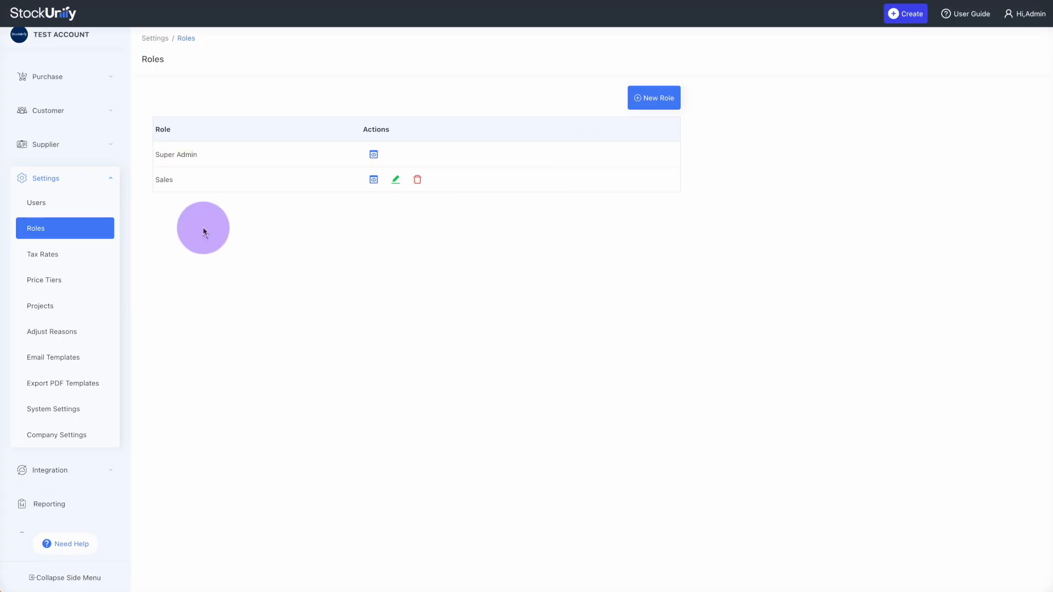
click(662, 106)
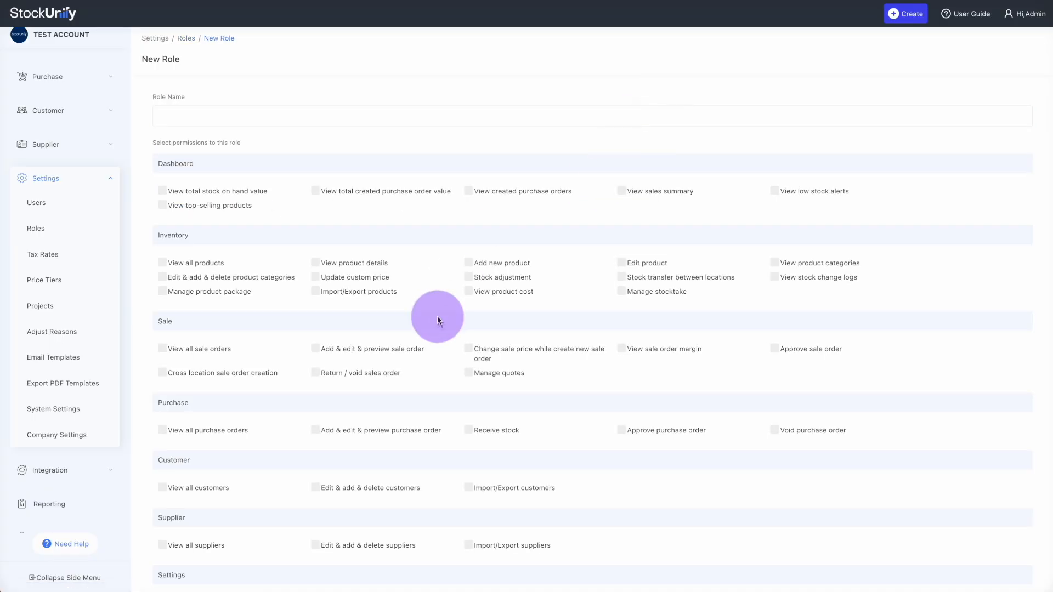
scroll(437, 321, down, 4)
scroll(430, 315, up, 4)
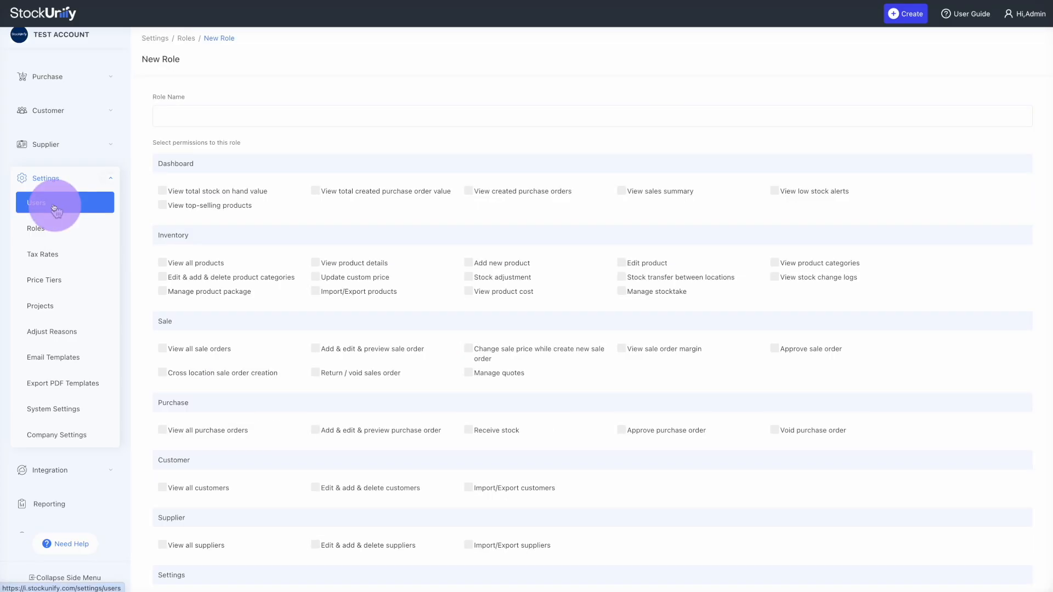
Start a new user invite with the Sales role, then leave without inviting
click(54, 207)
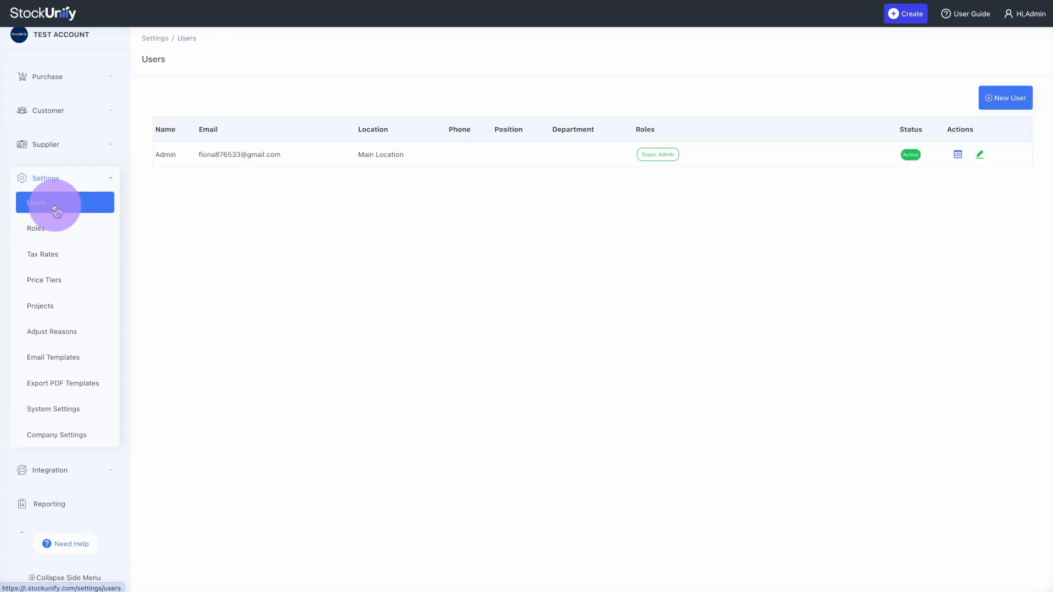
click(1024, 106)
click(274, 281)
click(275, 306)
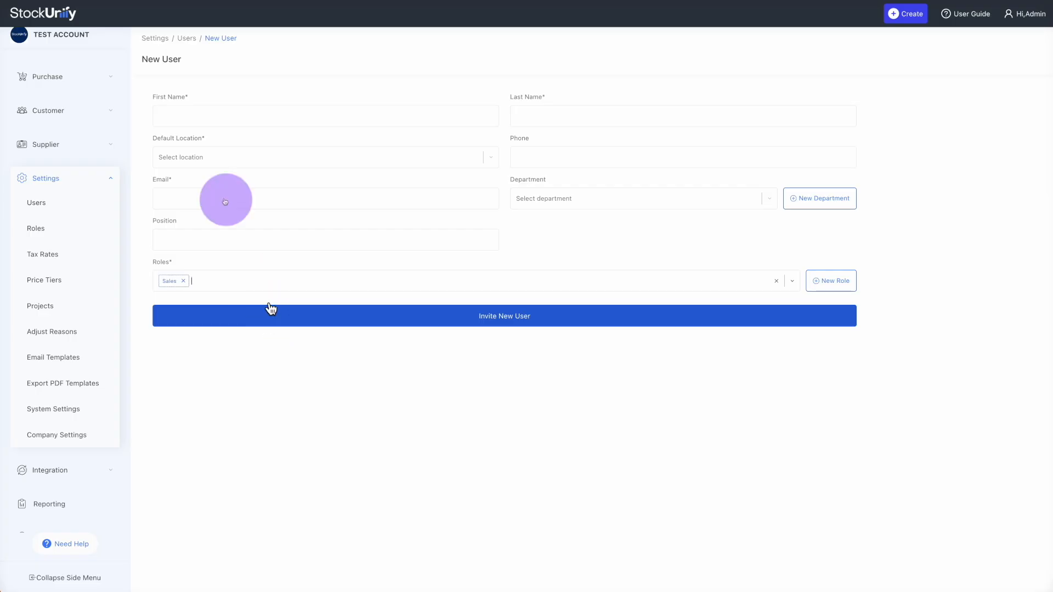
click(211, 78)
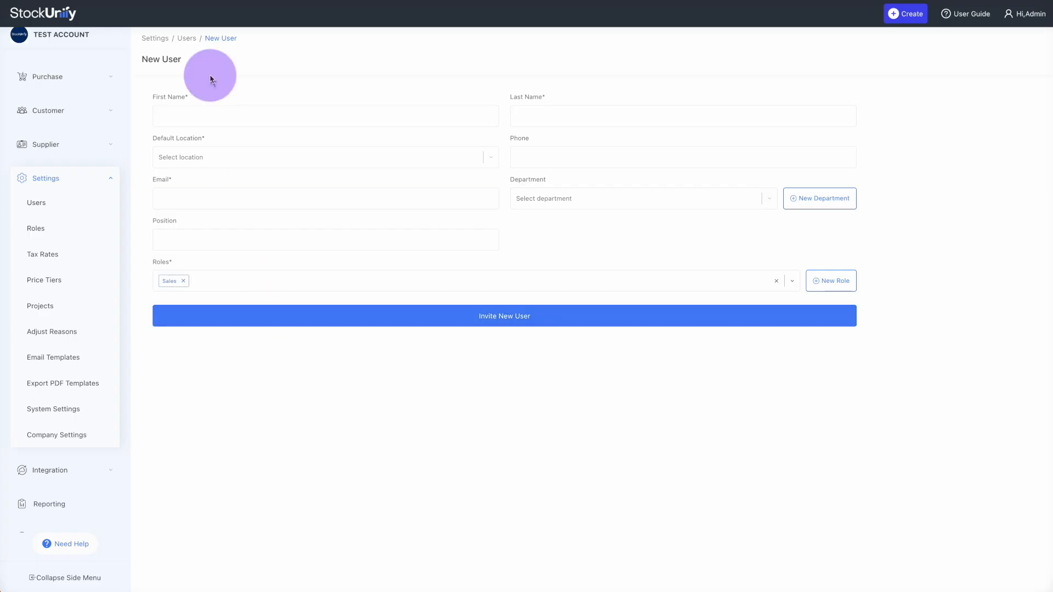
click(189, 39)
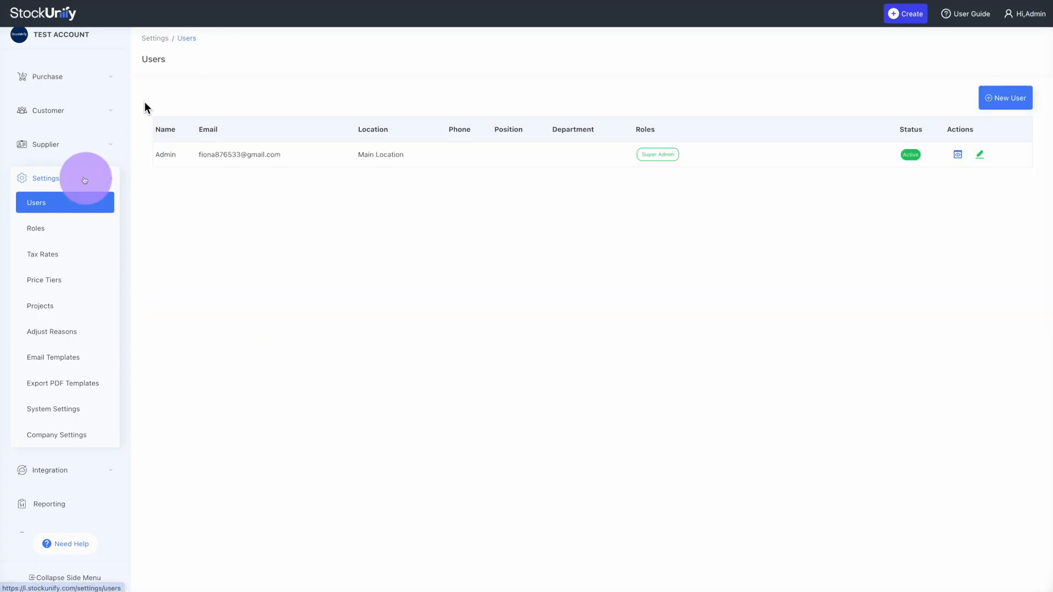
Visit Tax Rates (GST 15, Zero-rated 0), Price Tiers and the empty Projects list
click(65, 253)
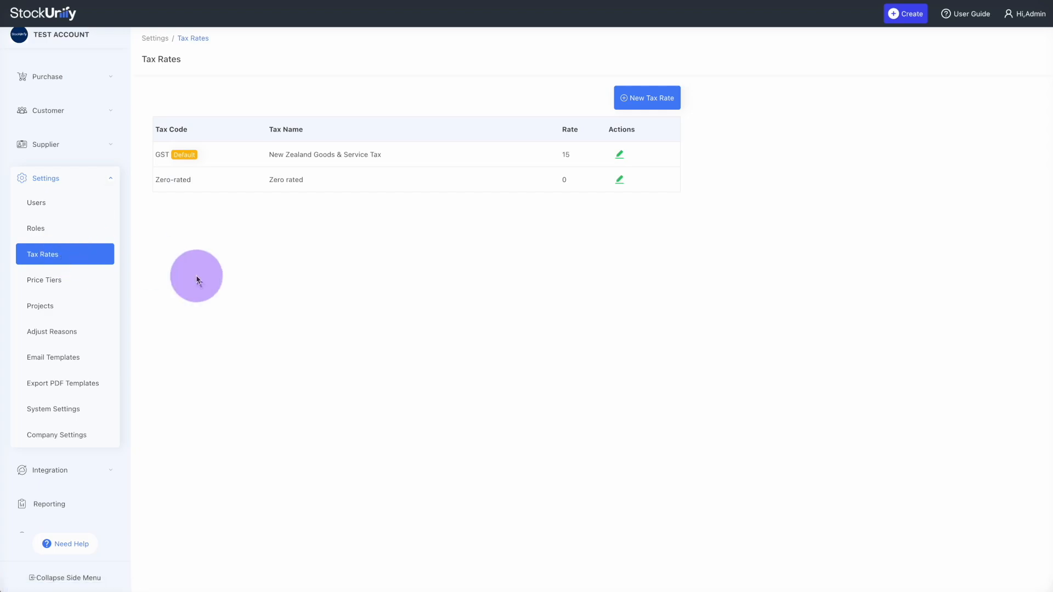
click(66, 278)
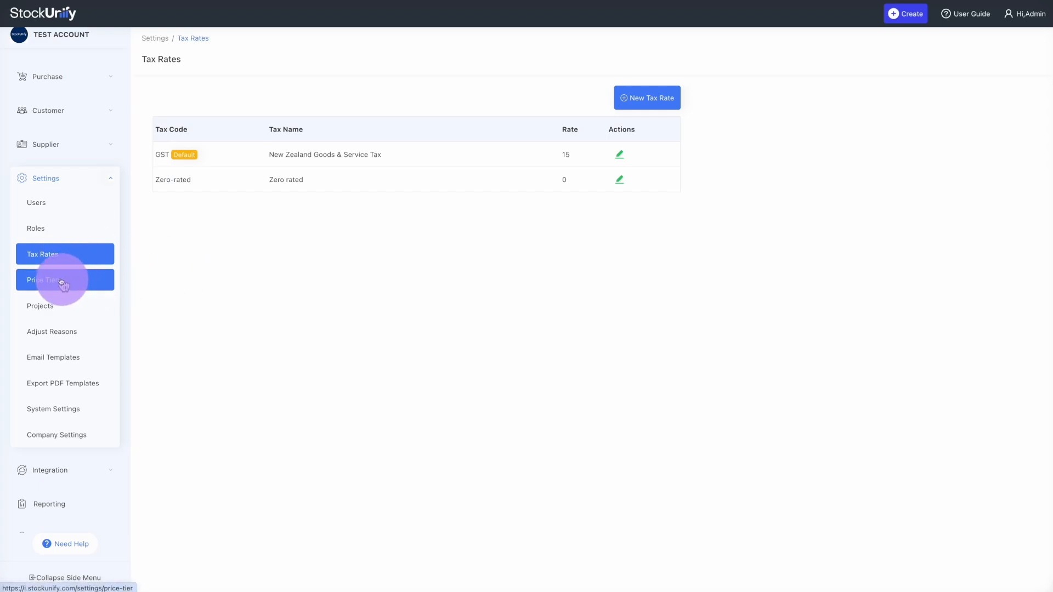
click(51, 310)
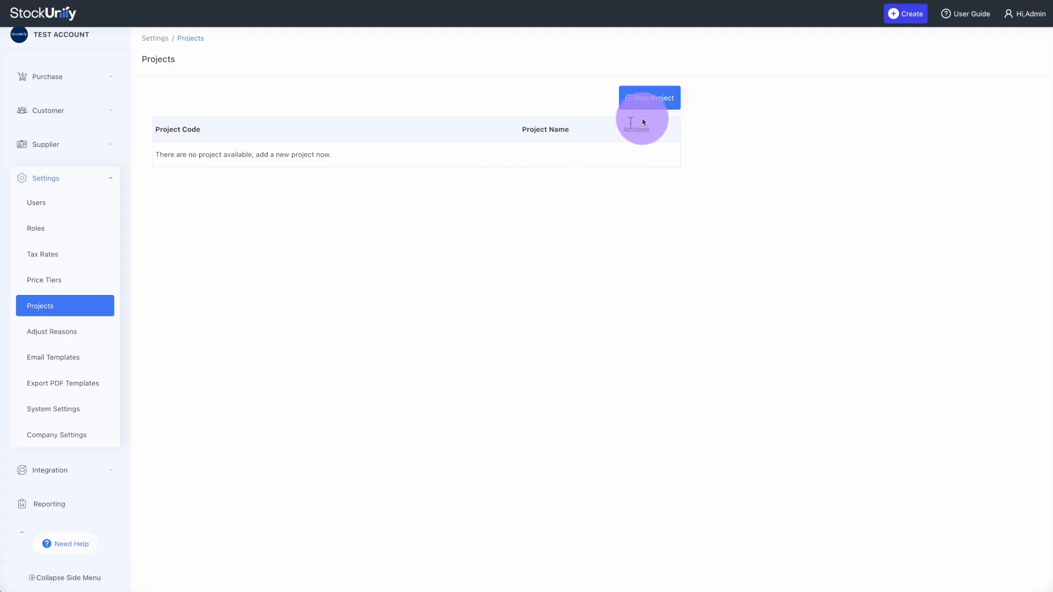
Create project PRO-001 named 'example project', then view the Adjust Reasons table
click(649, 105)
click(431, 186)
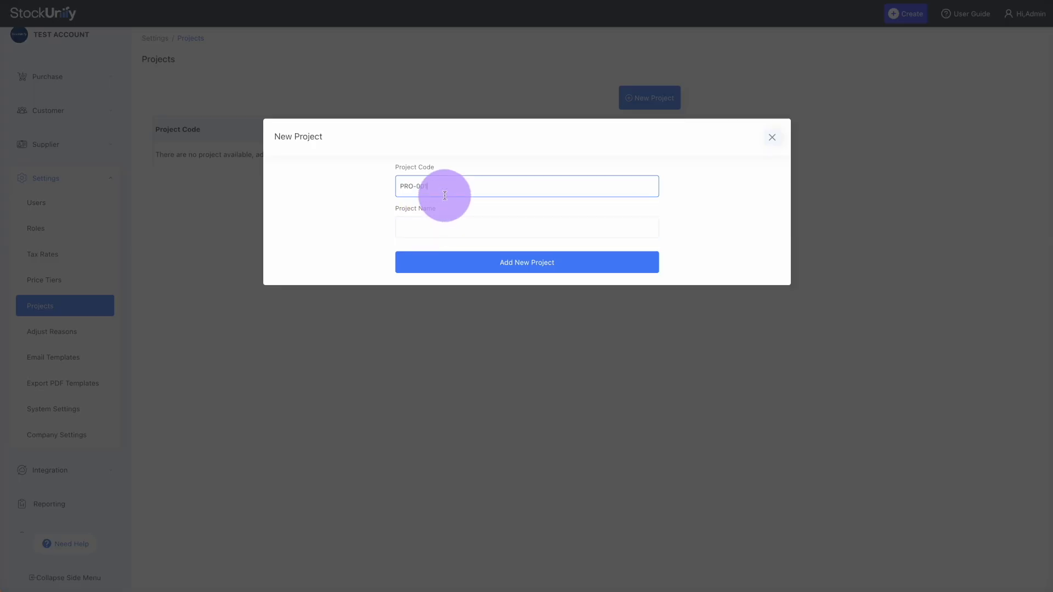
click(421, 223)
text(example project)
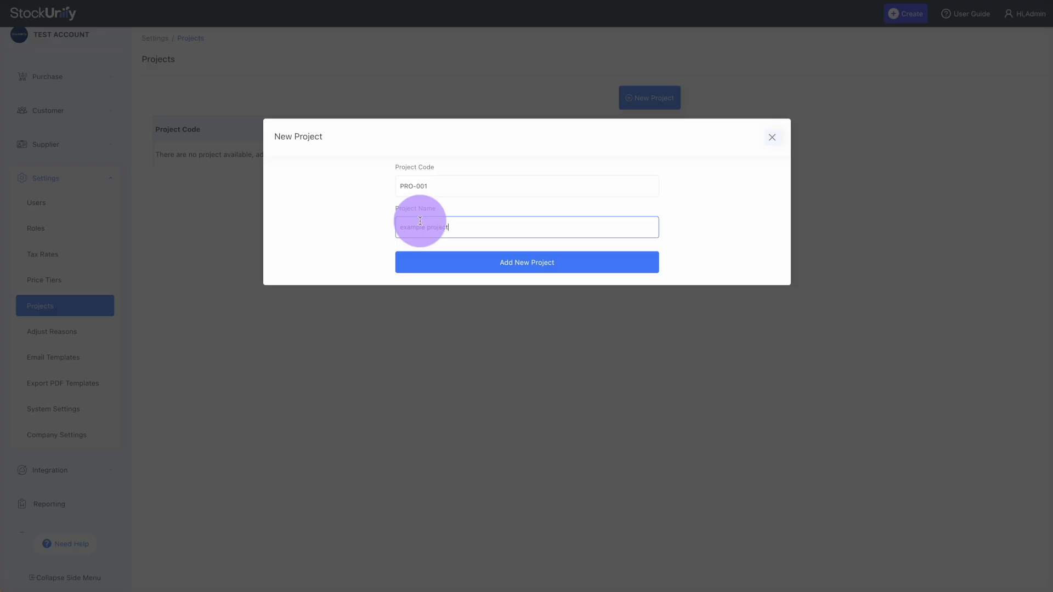
click(426, 261)
click(296, 200)
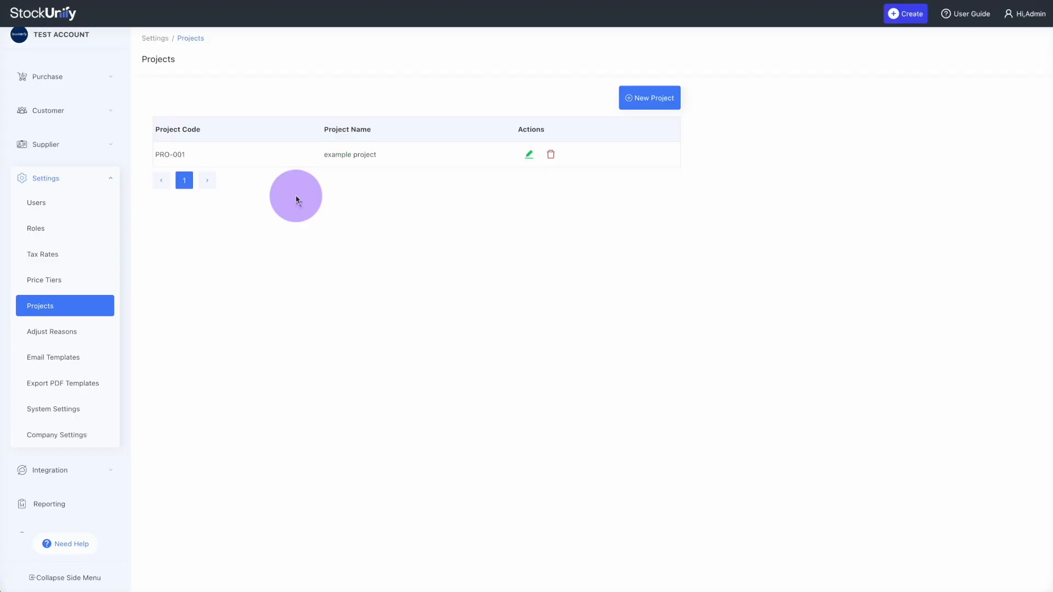
click(83, 336)
click(82, 338)
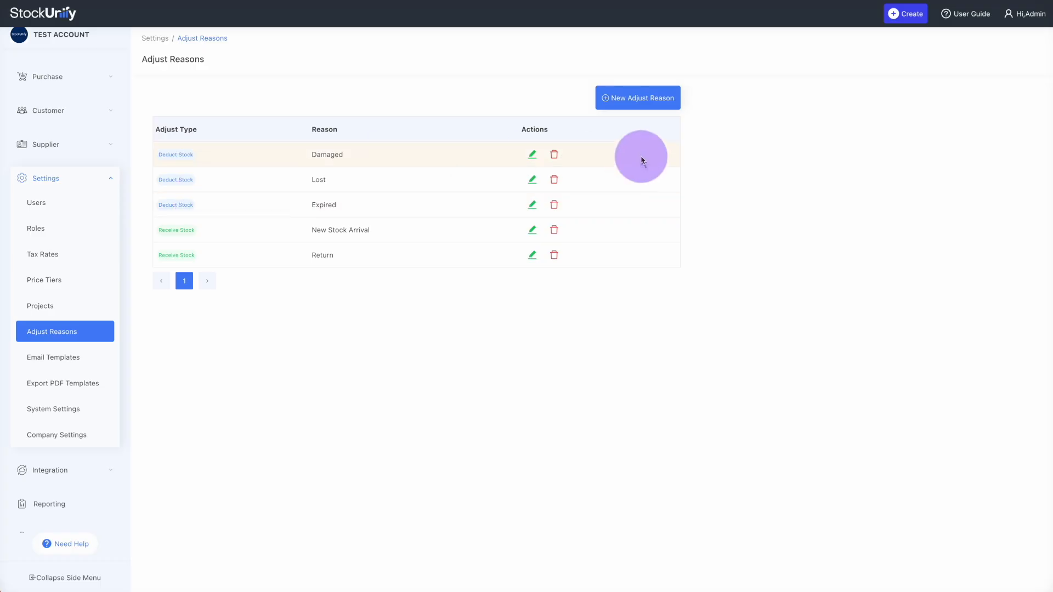
Review the Sales order (invoice) and Quote email templates
click(69, 363)
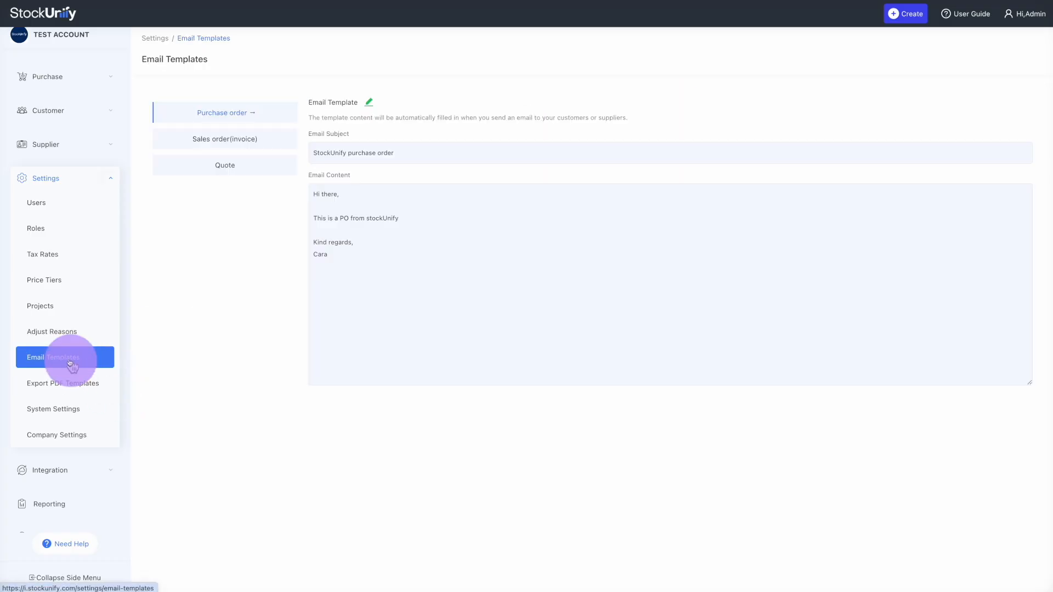
click(251, 142)
click(223, 165)
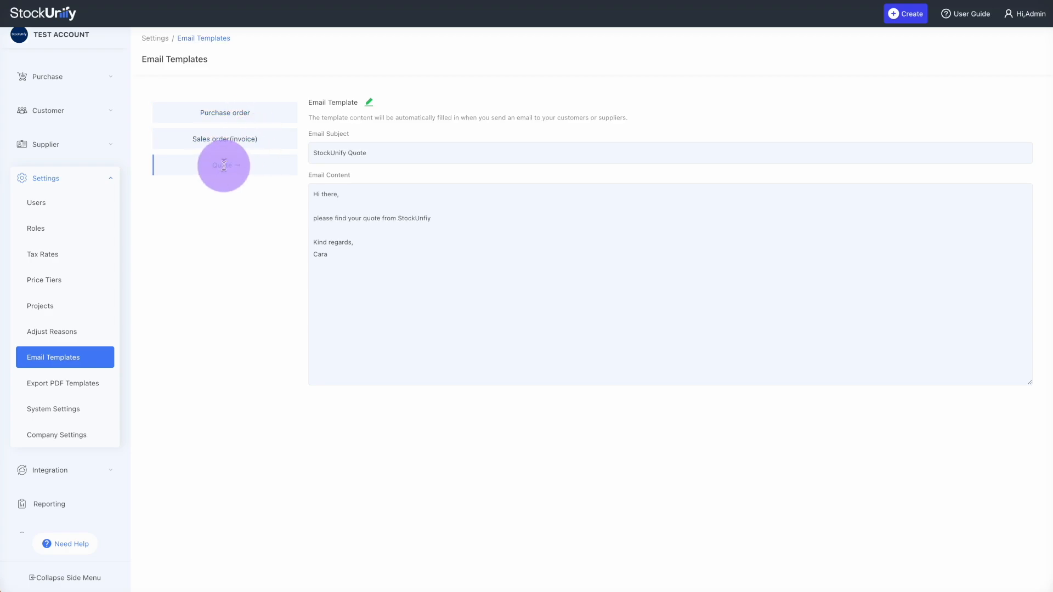
Look through the PDF export templates, system settings, and the company's stock locations
click(82, 383)
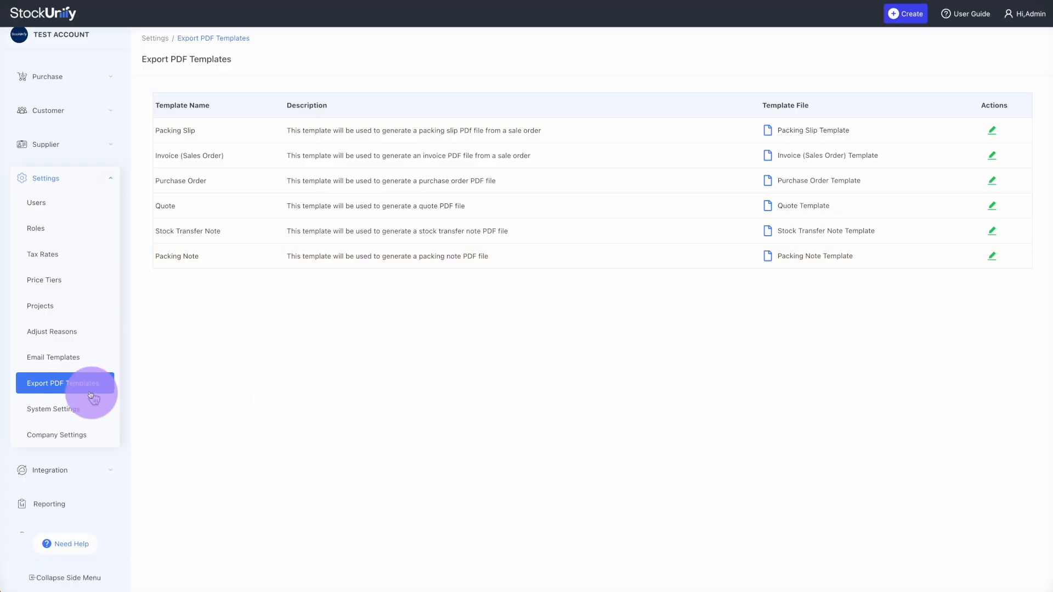
click(63, 410)
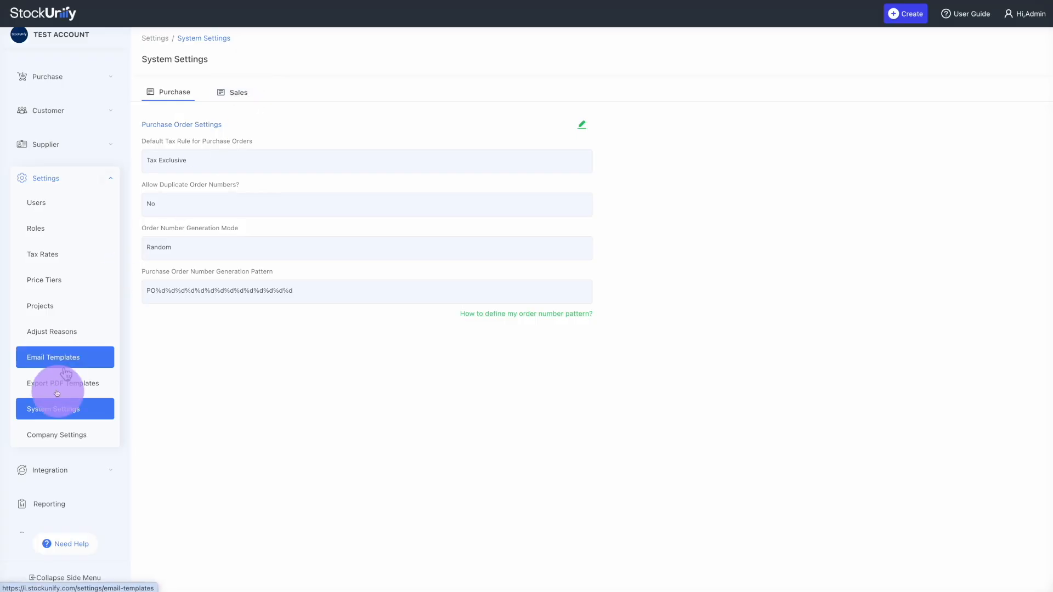
click(56, 436)
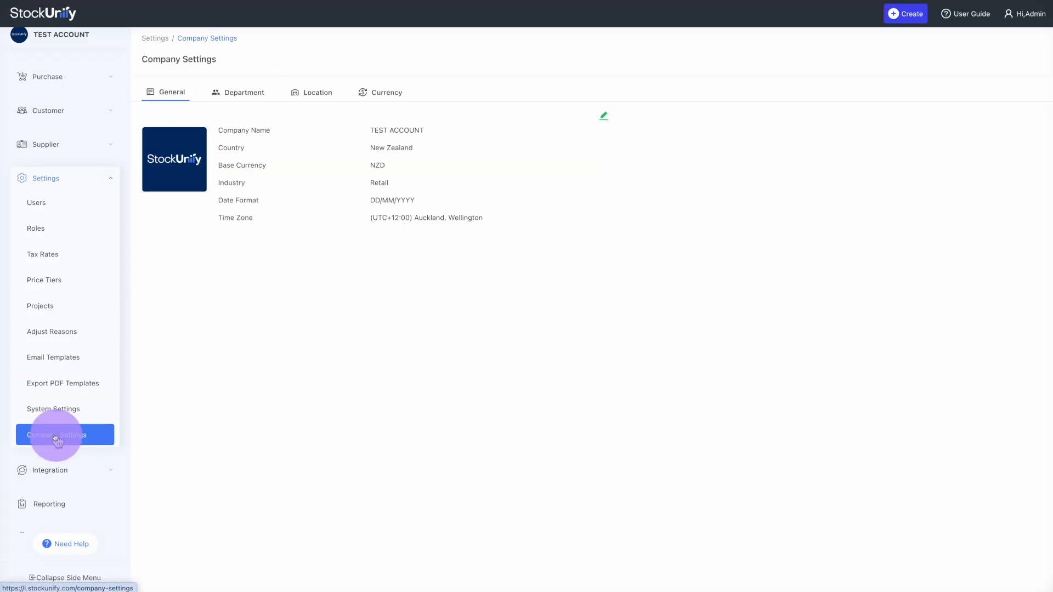
click(317, 91)
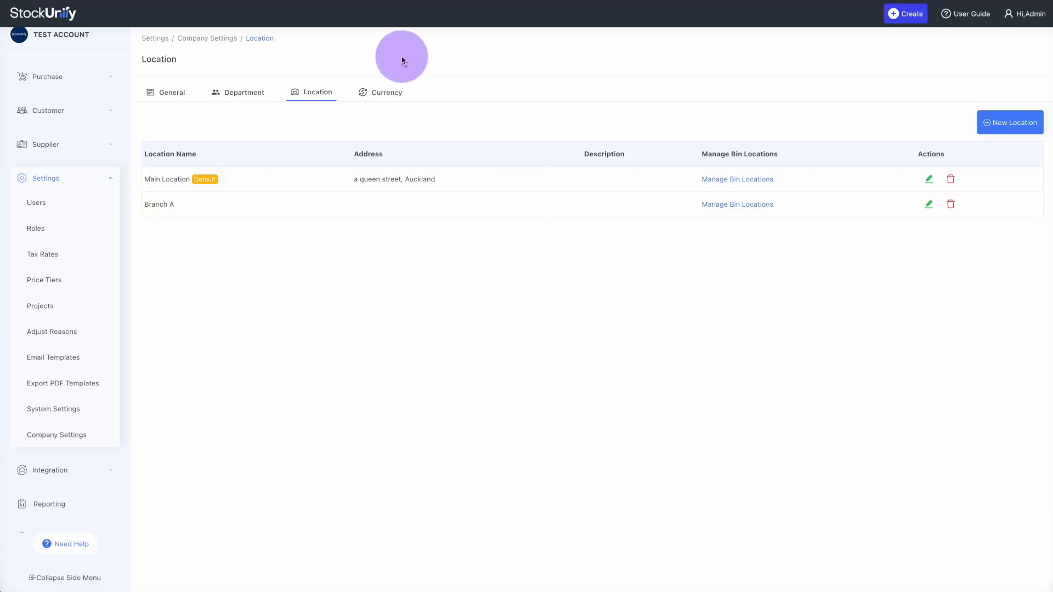
Browse the Reporting page's report tables down to the Purchase and Project reports
click(69, 331)
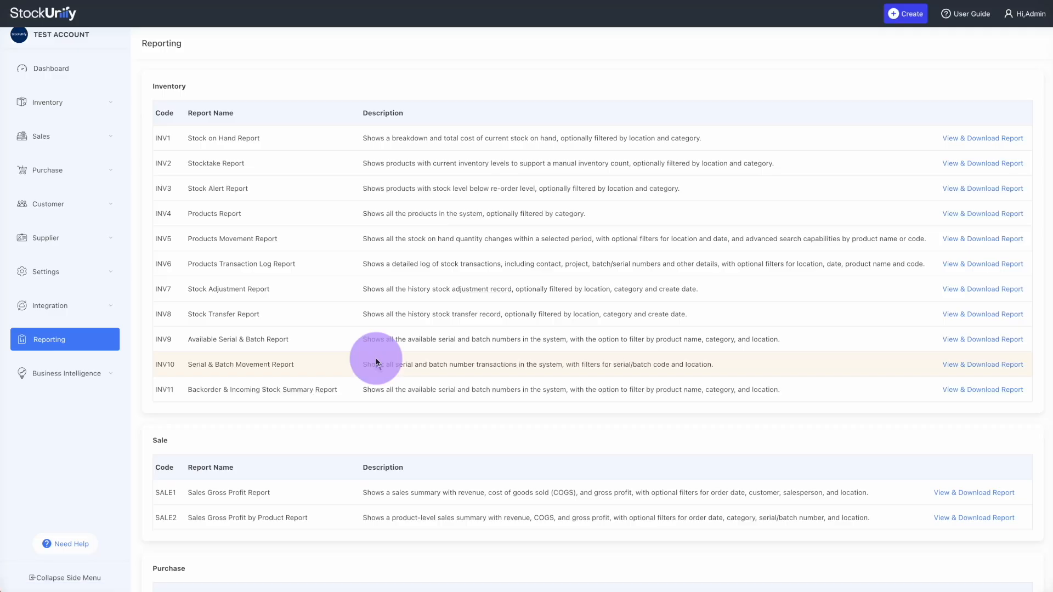
scroll(377, 362, down, 5)
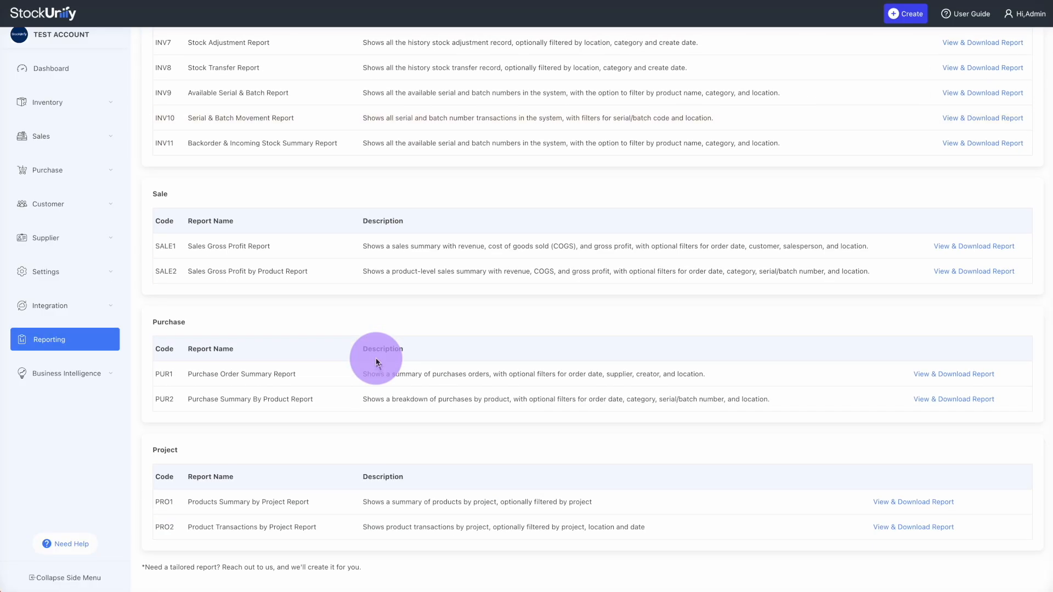
scroll(376, 363, up, 4)
scroll(376, 362, up, 1)
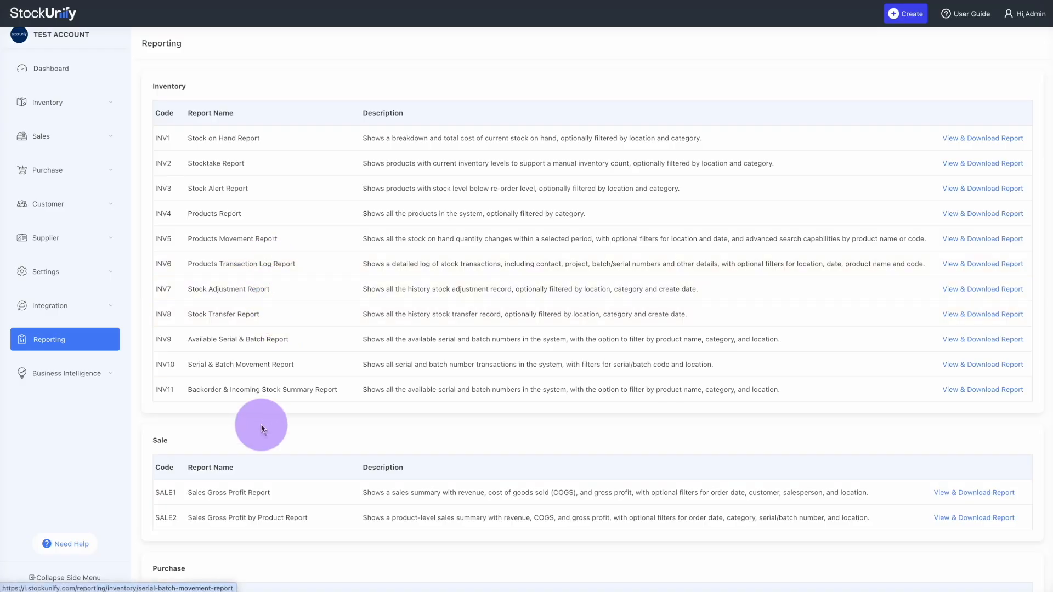
scroll(263, 423, down, 5)
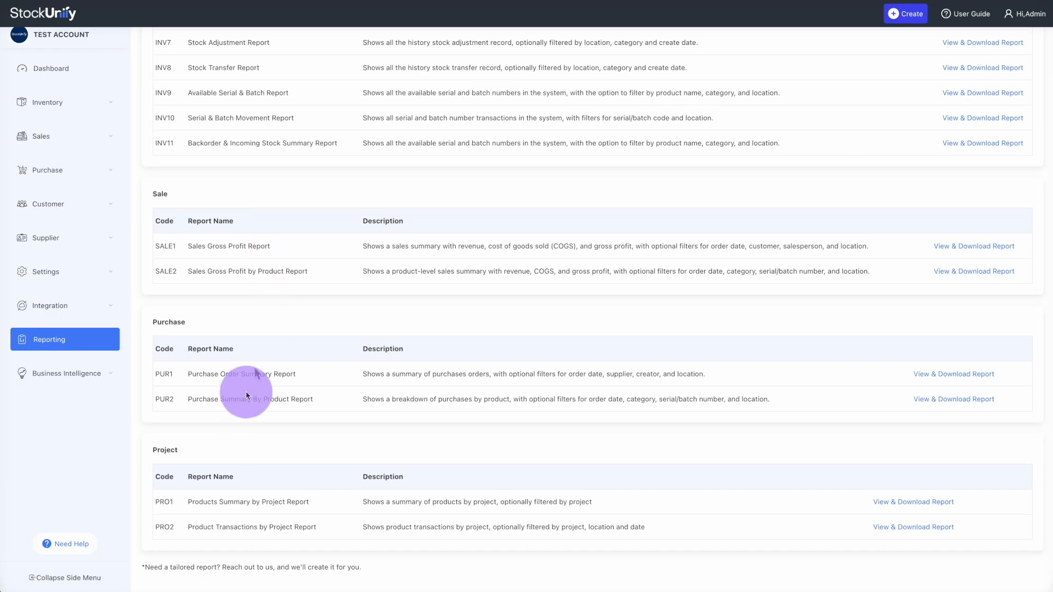